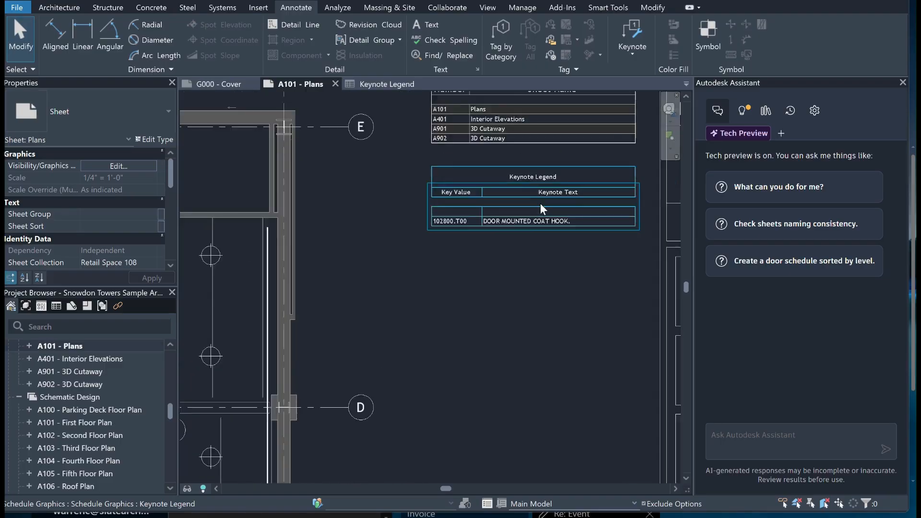
Examine the Keynote Legend on sheet A101 and select it
{"action": "scroll", "coordinate": [545, 183], "scroll_direction": "down", "scroll_amount": 3}
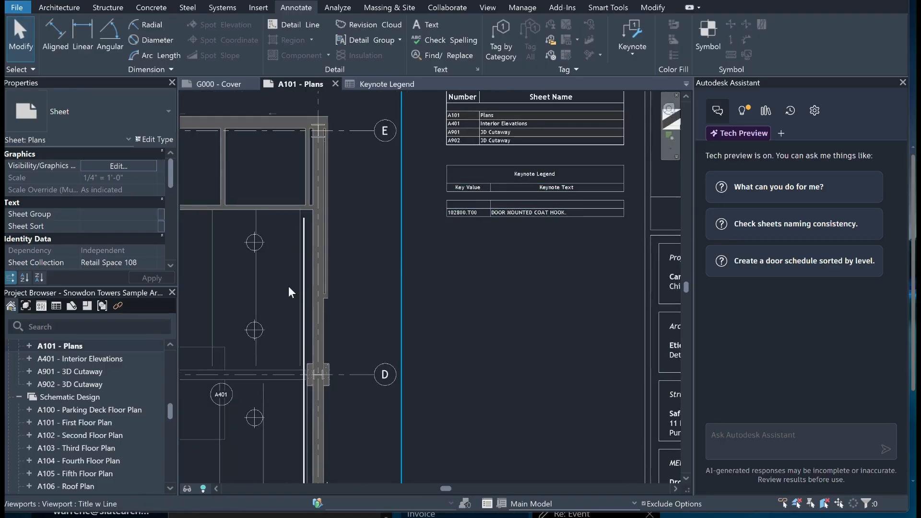
{"action": "middle_click_drag", "start_coordinate": [290, 290], "coordinate": [307, 287]}
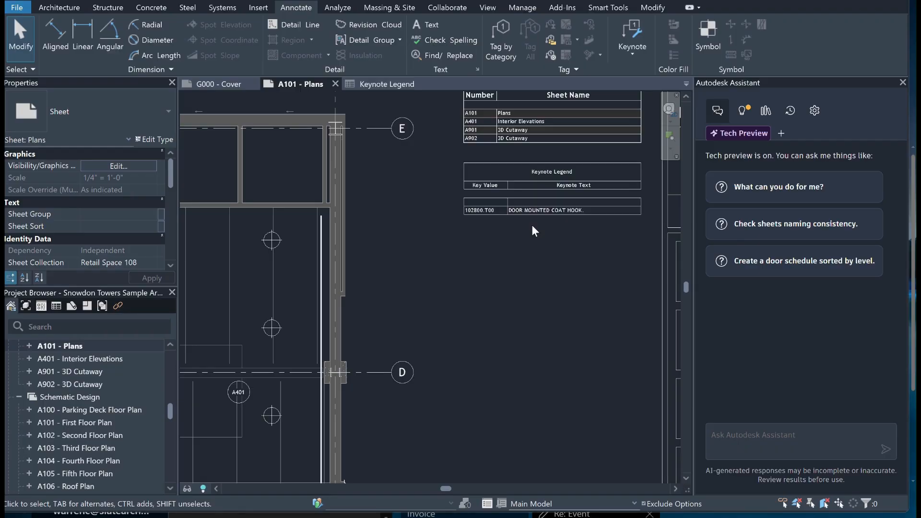
{"action": "scroll", "coordinate": [533, 223], "scroll_direction": "up", "scroll_amount": 1}
{"action": "left_click", "coordinate": [536, 211]}
{"action": "middle_click_drag", "start_coordinate": [328, 237], "coordinate": [312, 257]}
{"action": "scroll", "coordinate": [296, 264], "scroll_direction": "up", "scroll_amount": 2}
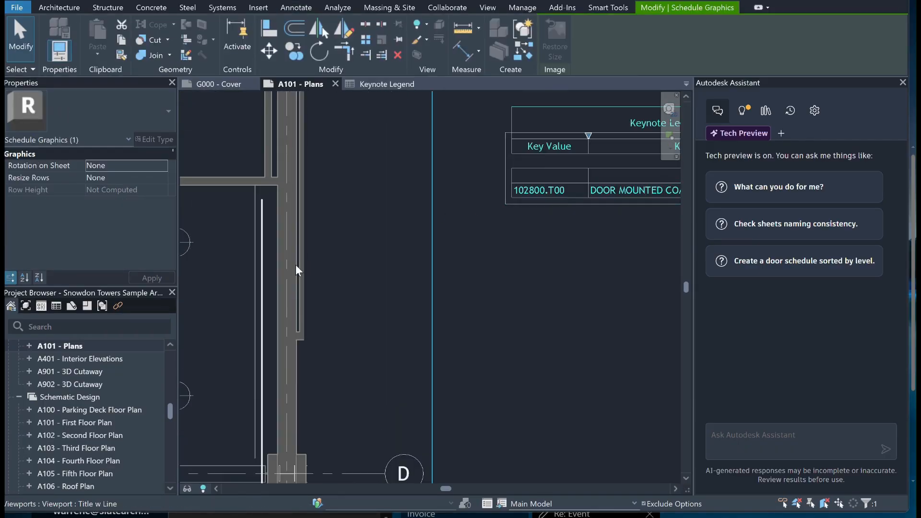
Activate the ceiling plan viewport and inspect the type properties of the Party - 6 1/8" (2-hr) wall near grid D
{"action": "double_click", "coordinate": [295, 264]}
{"action": "left_click", "coordinate": [291, 266]}
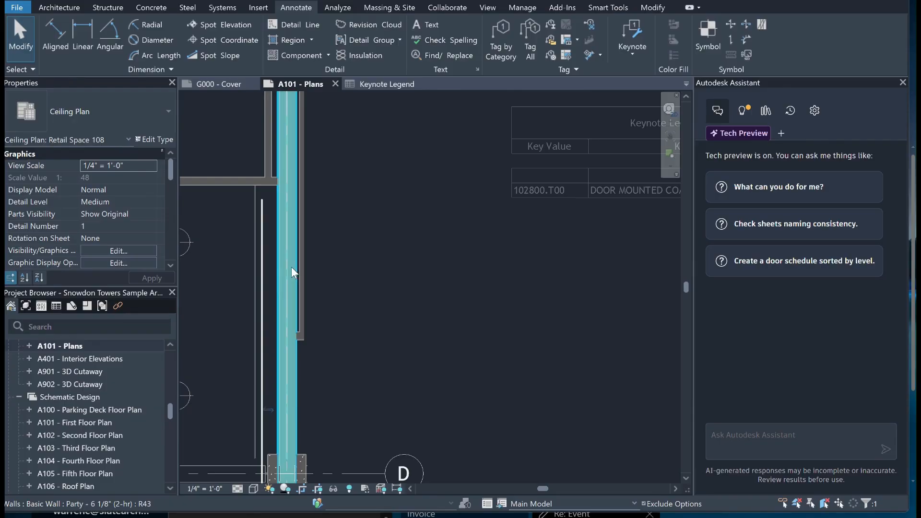
{"action": "left_click", "coordinate": [153, 139]}
{"action": "scroll", "coordinate": [436, 297], "scroll_direction": "down", "scroll_amount": 6}
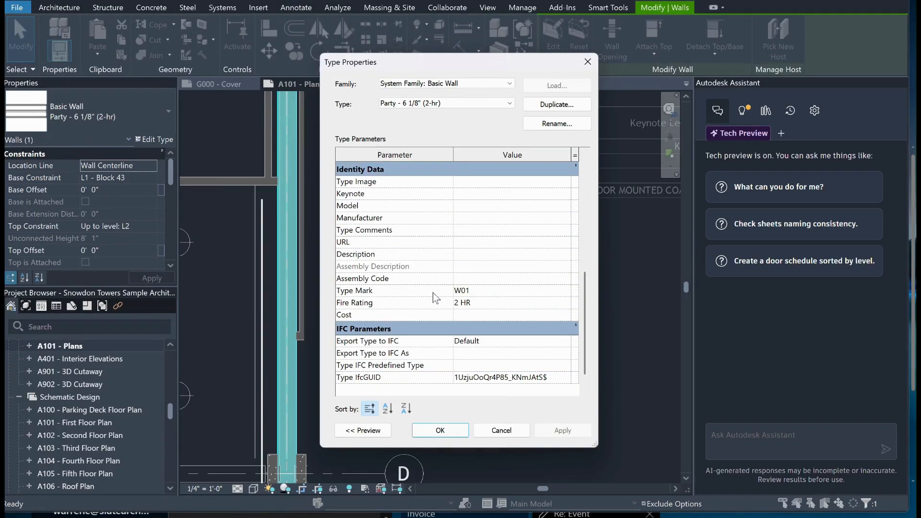
{"action": "scroll", "coordinate": [414, 295], "scroll_direction": "up", "scroll_amount": 1}
{"action": "scroll", "coordinate": [419, 314], "scroll_direction": "down", "scroll_amount": 1}
Browse the keynote divisions offered for the wall type's Keynote parameter, highlight DIVISION 27, and close without assigning one
{"action": "left_click", "coordinate": [482, 194]}
{"action": "left_click", "coordinate": [566, 193]}
{"action": "scroll", "coordinate": [360, 207], "scroll_direction": "down", "scroll_amount": 4}
{"action": "scroll", "coordinate": [360, 207], "scroll_direction": "down", "scroll_amount": 3}
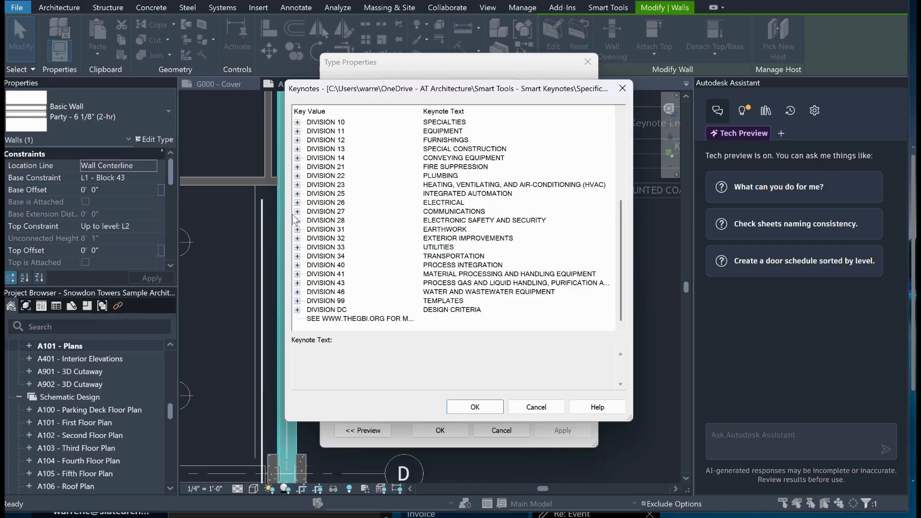
{"action": "left_click", "coordinate": [324, 213]}
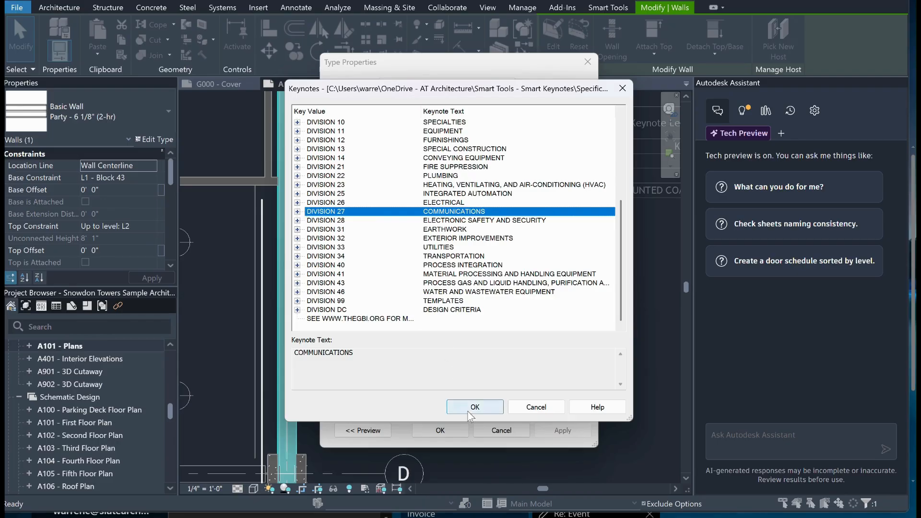
{"action": "left_click", "coordinate": [536, 407]}
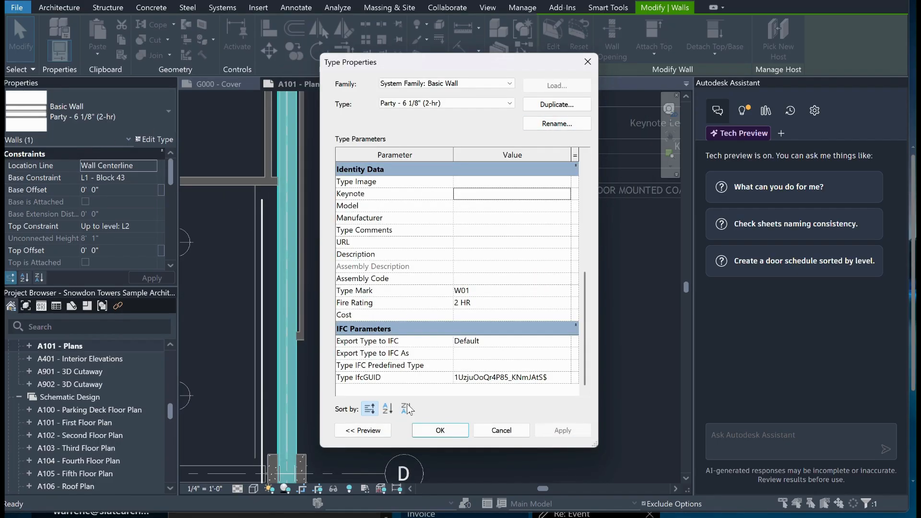
{"action": "left_click", "coordinate": [500, 429]}
Select the 102800.T00 keynote tag below the restrooms in the Retail Space 108 floor plan
{"action": "scroll", "coordinate": [492, 398], "scroll_direction": "down", "scroll_amount": 5}
{"action": "scroll", "coordinate": [490, 388], "scroll_direction": "up", "scroll_amount": 8}
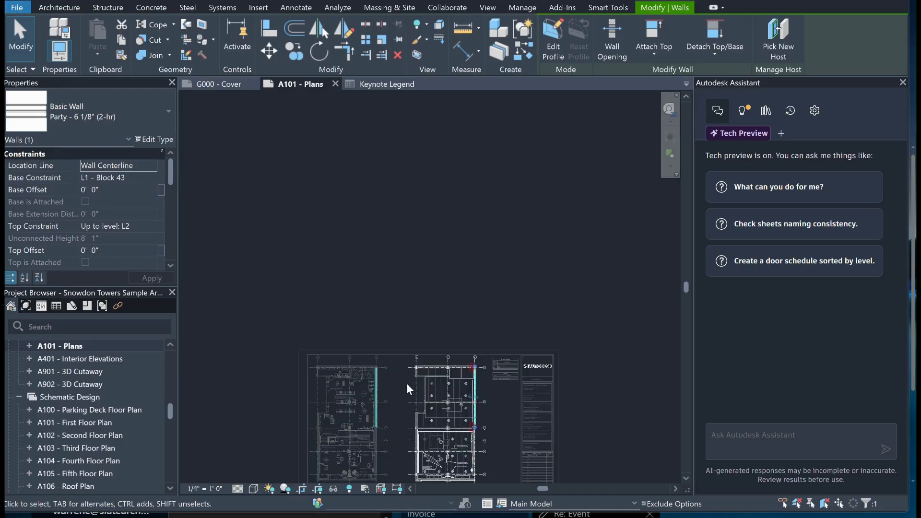
{"action": "left_click", "coordinate": [382, 301]}
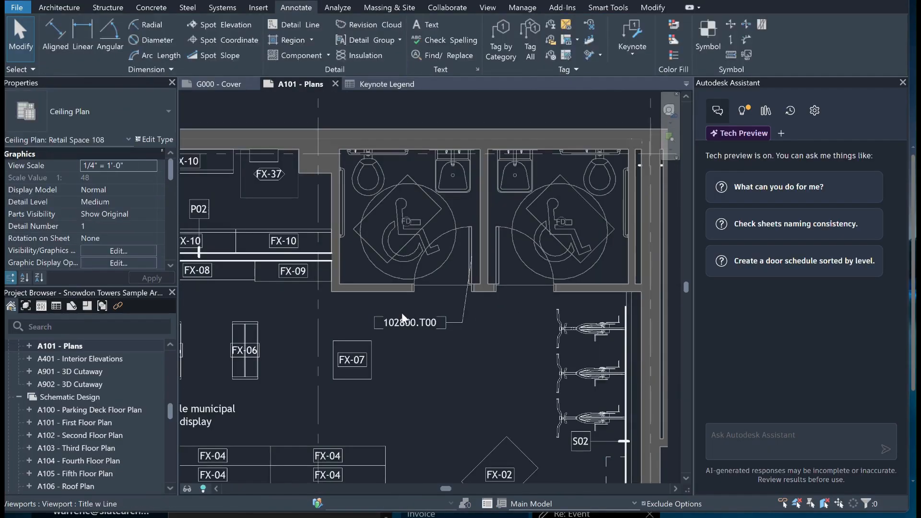
{"action": "left_click", "coordinate": [384, 324]}
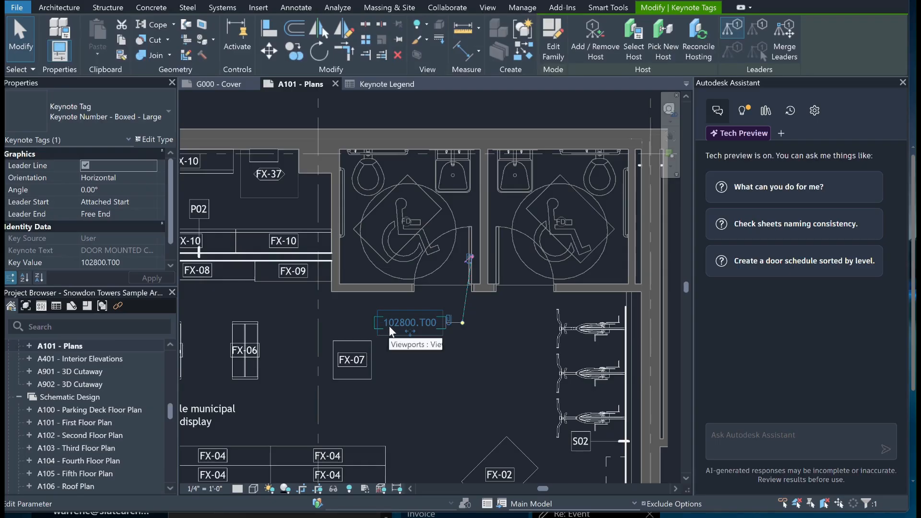
Deactivate the viewport and examine the door mounted coat hook entry in the sheet's Keynote Legend
{"action": "middle_click_drag", "start_coordinate": [575, 344], "coordinate": [191, 307]}
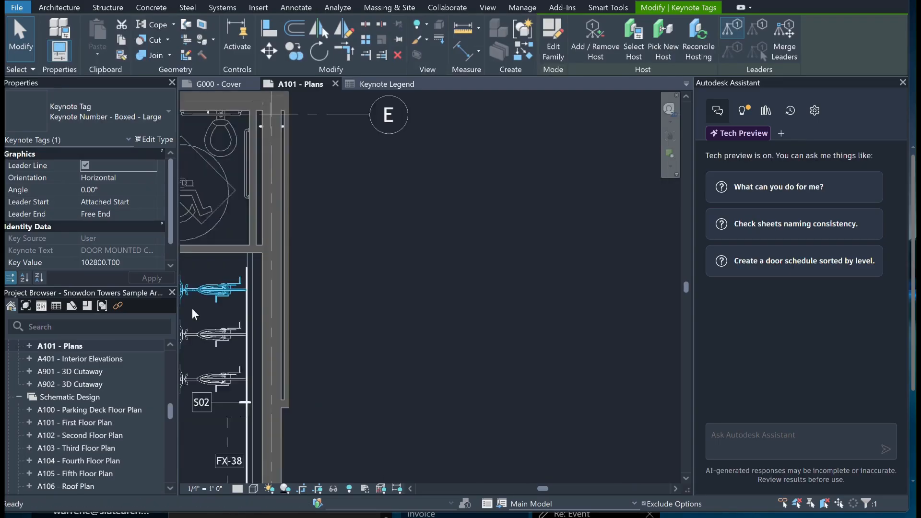
{"action": "scroll", "coordinate": [204, 302], "scroll_direction": "down", "scroll_amount": 4}
{"action": "middle_click_drag", "start_coordinate": [527, 298], "coordinate": [373, 305]}
{"action": "scroll", "coordinate": [432, 269], "scroll_direction": "up", "scroll_amount": 2}
{"action": "scroll", "coordinate": [336, 280], "scroll_direction": "up", "scroll_amount": 2}
{"action": "double_click", "coordinate": [209, 288]}
{"action": "scroll", "coordinate": [385, 313], "scroll_direction": "up", "scroll_amount": 2}
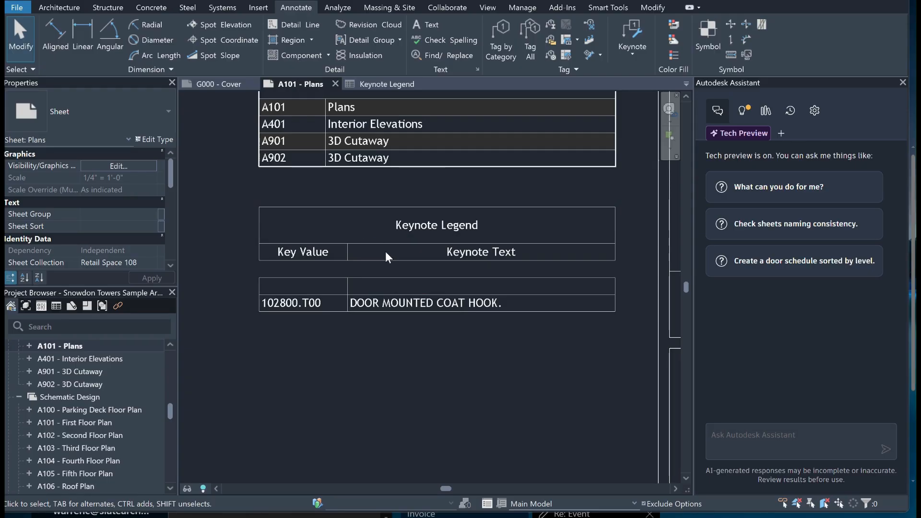
{"action": "scroll", "coordinate": [270, 315], "scroll_direction": "up", "scroll_amount": 2}
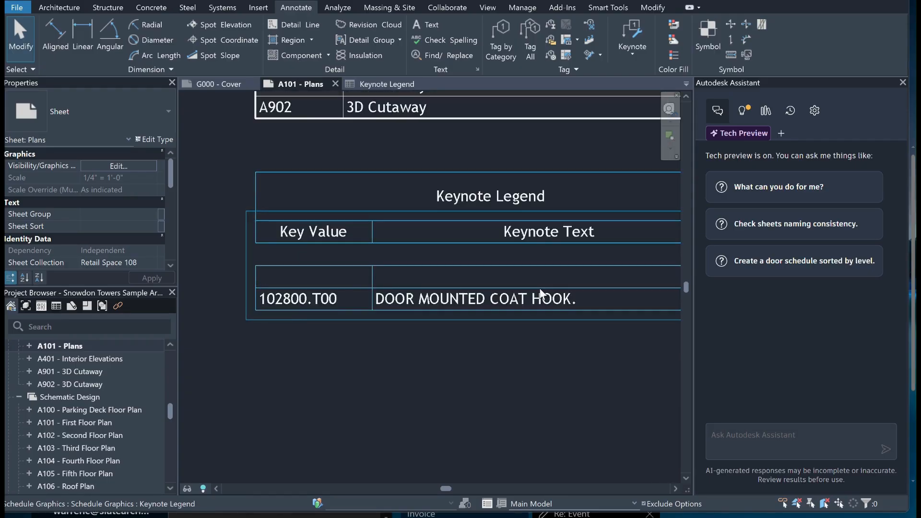
{"action": "scroll", "coordinate": [537, 297], "scroll_direction": "down", "scroll_amount": 5}
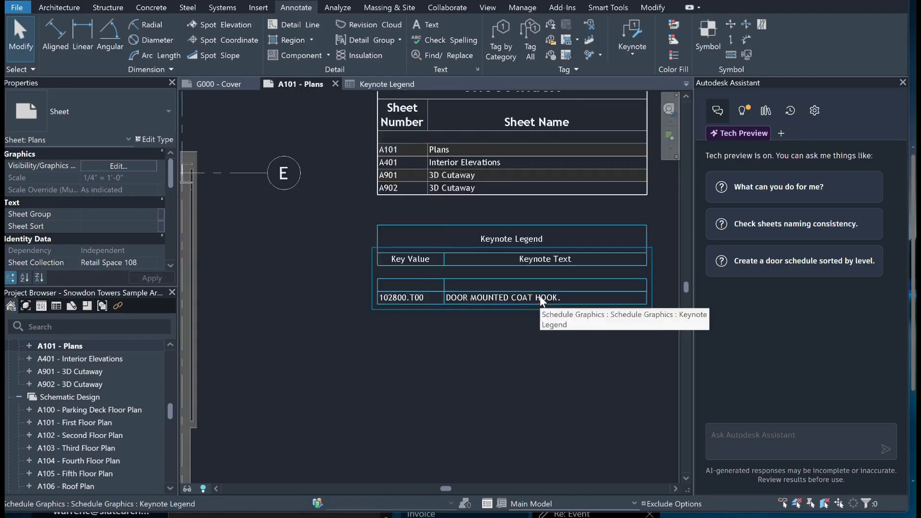
Activate the Retail Space 108 floor plan viewport and select the restroom door's coat hook keynote tag
{"action": "scroll", "coordinate": [566, 282], "scroll_direction": "up", "scroll_amount": 4}
{"action": "scroll", "coordinate": [227, 281], "scroll_direction": "up", "scroll_amount": 5}
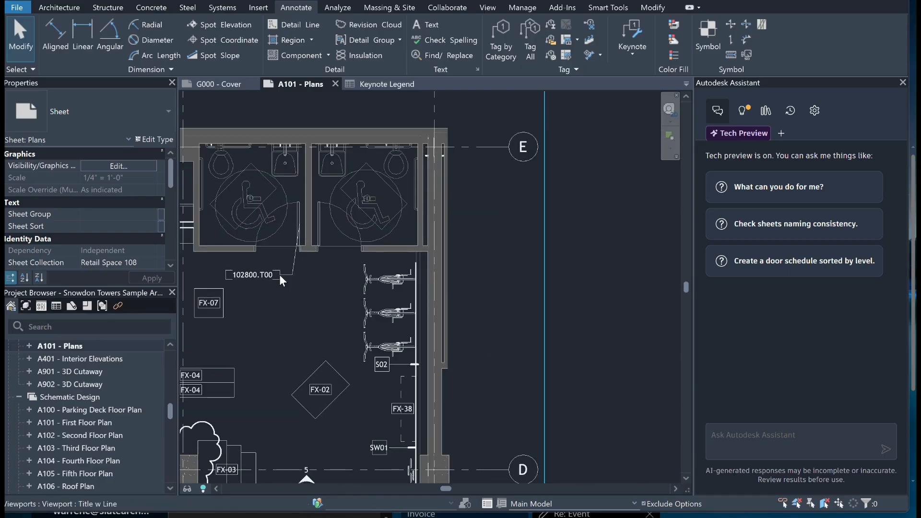
{"action": "scroll", "coordinate": [280, 274], "scroll_direction": "up", "scroll_amount": 3}
{"action": "left_click", "coordinate": [259, 274]}
{"action": "double_click", "coordinate": [259, 273]}
{"action": "left_click", "coordinate": [259, 273]}
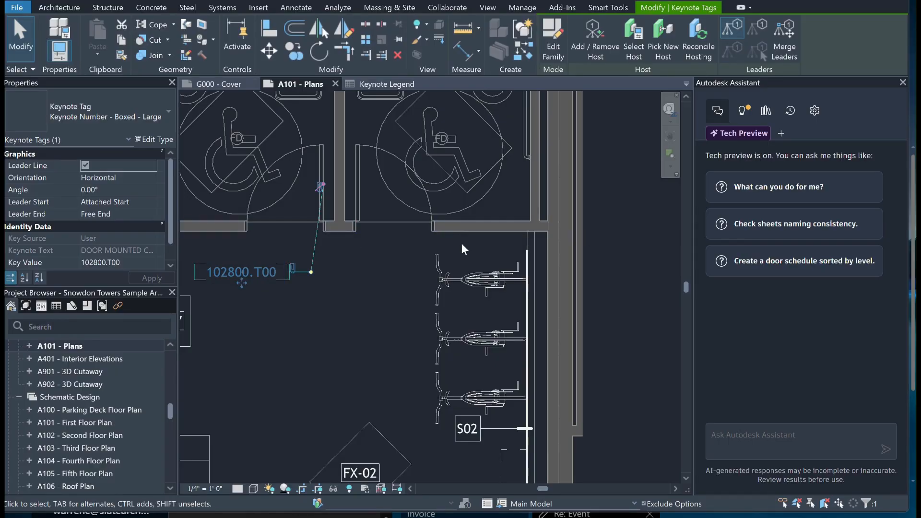
Compare the selected tag's key value with its Keynote Legend entry, clear the selection and return to the tag
{"action": "scroll", "coordinate": [462, 243], "scroll_direction": "down", "scroll_amount": 6}
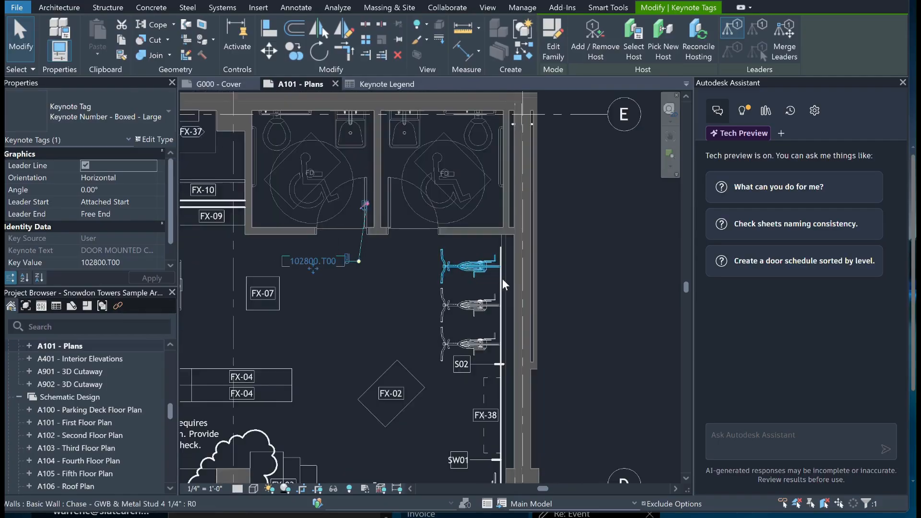
{"action": "middle_click_drag", "start_coordinate": [417, 287], "coordinate": [102, 272]}
{"action": "scroll", "coordinate": [466, 235], "scroll_direction": "up", "scroll_amount": 3}
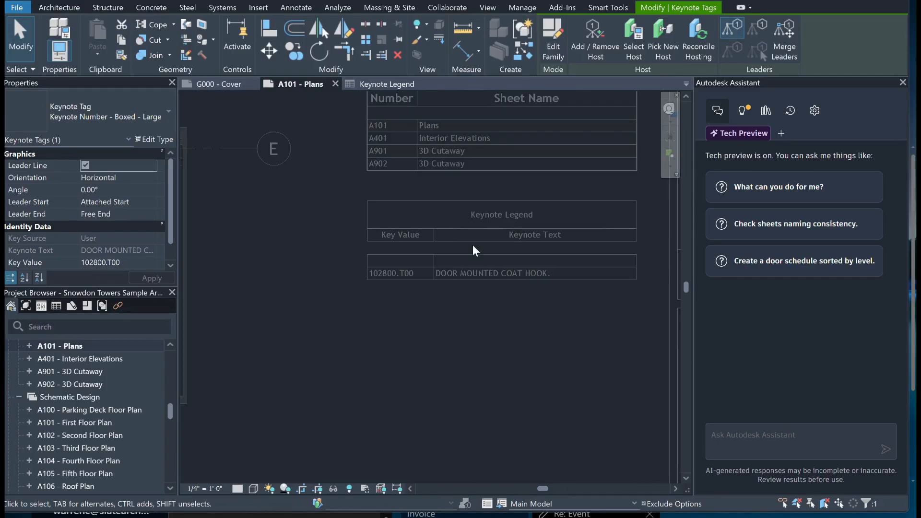
{"action": "key", "text": "Escape"}
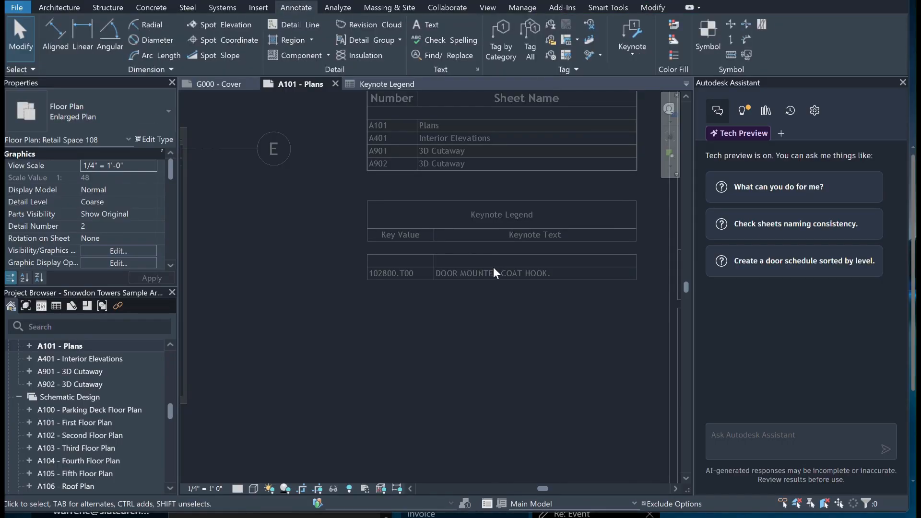
{"action": "scroll", "coordinate": [530, 271], "scroll_direction": "down", "scroll_amount": 3}
{"action": "middle_click_drag", "start_coordinate": [322, 301], "coordinate": [605, 281]}
{"action": "scroll", "coordinate": [510, 285], "scroll_direction": "up", "scroll_amount": 5}
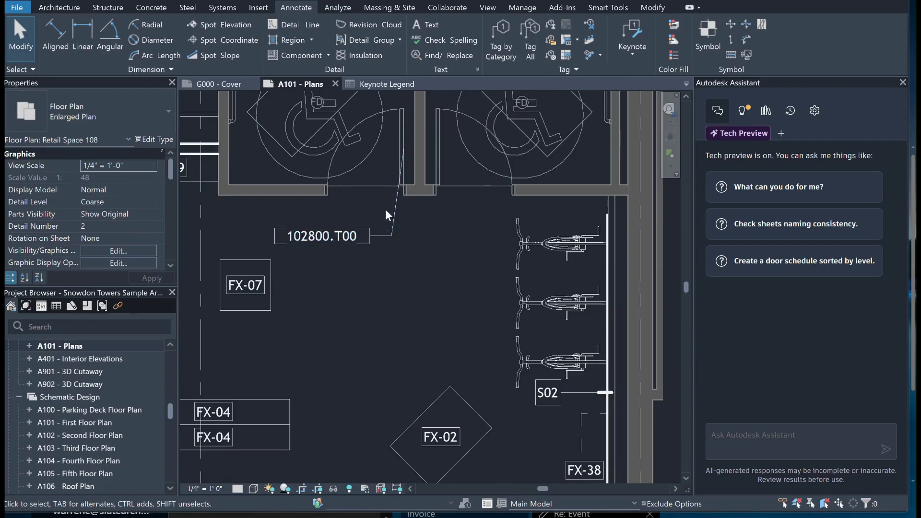
Open the family of the 102800.T00 keynote tag for editing from the floor plan
{"action": "scroll", "coordinate": [386, 210], "scroll_direction": "down", "scroll_amount": 2}
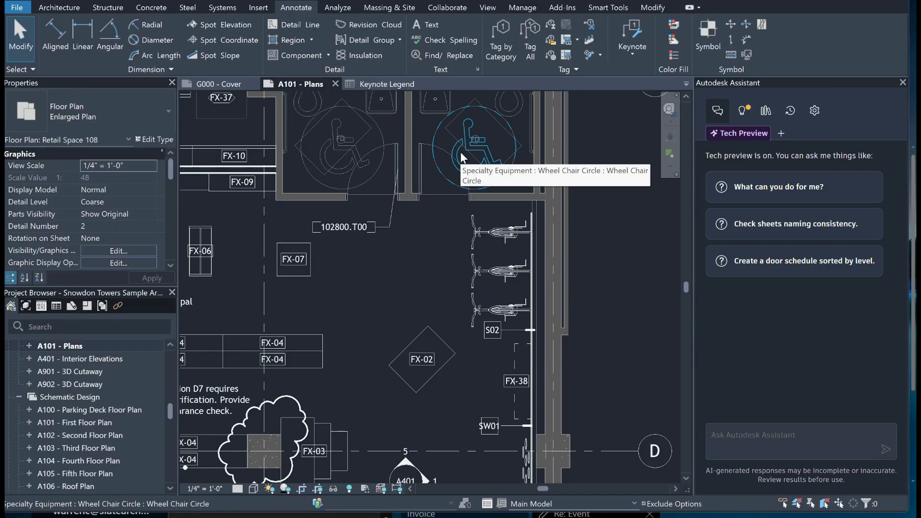
{"action": "scroll", "coordinate": [430, 266], "scroll_direction": "down", "scroll_amount": 3}
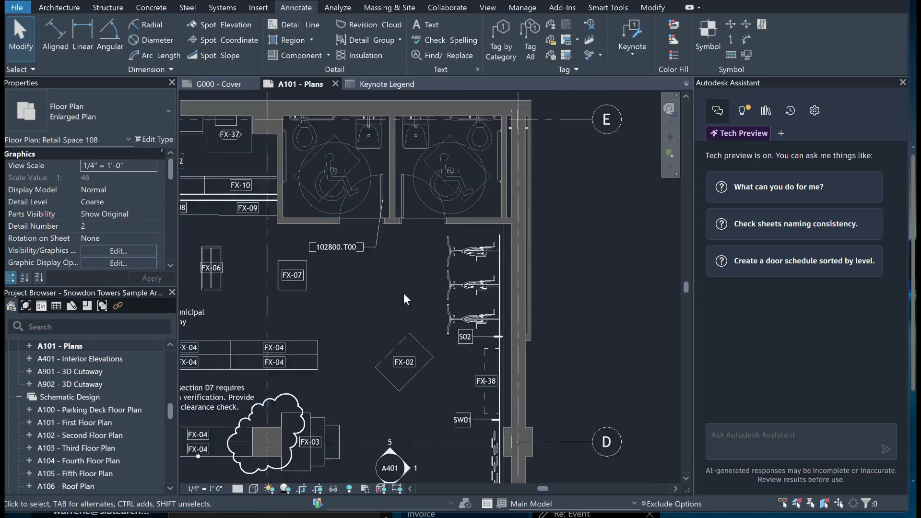
{"action": "scroll", "coordinate": [344, 259], "scroll_direction": "up", "scroll_amount": 3}
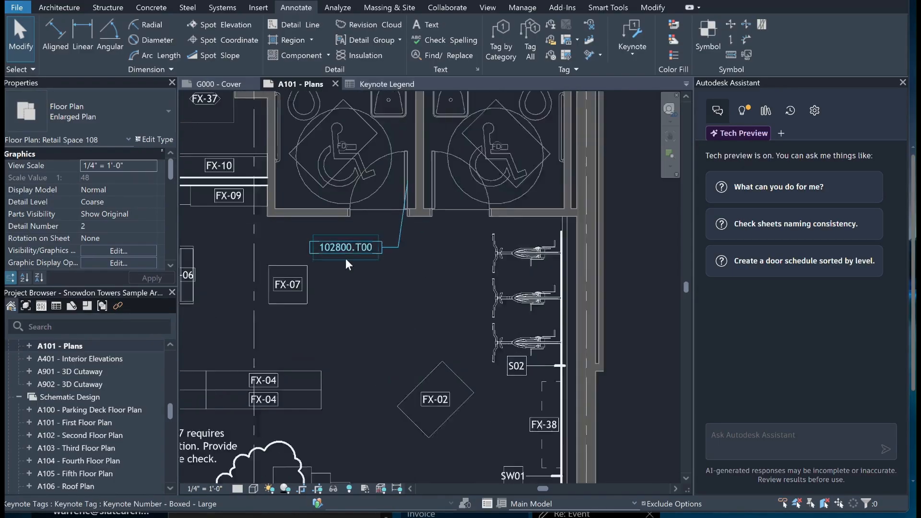
{"action": "left_click", "coordinate": [303, 244]}
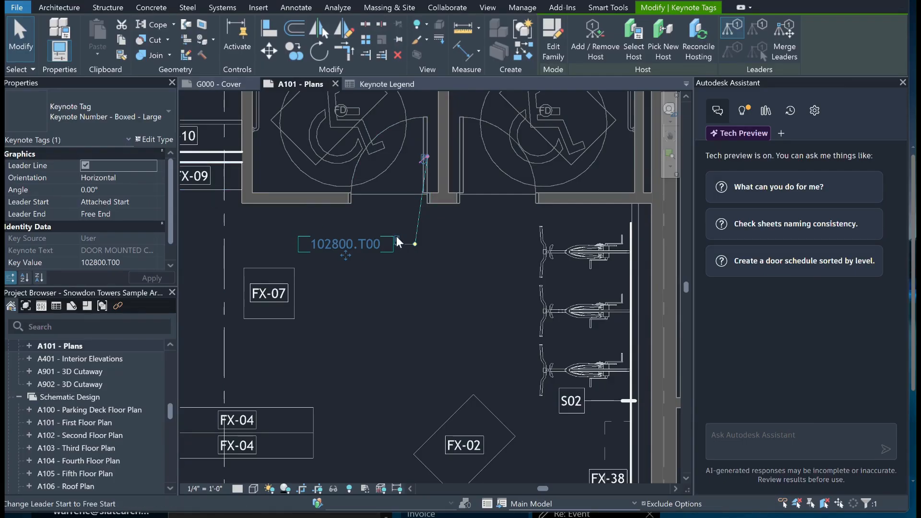
{"action": "middle_click_drag", "start_coordinate": [396, 235], "coordinate": [396, 267]}
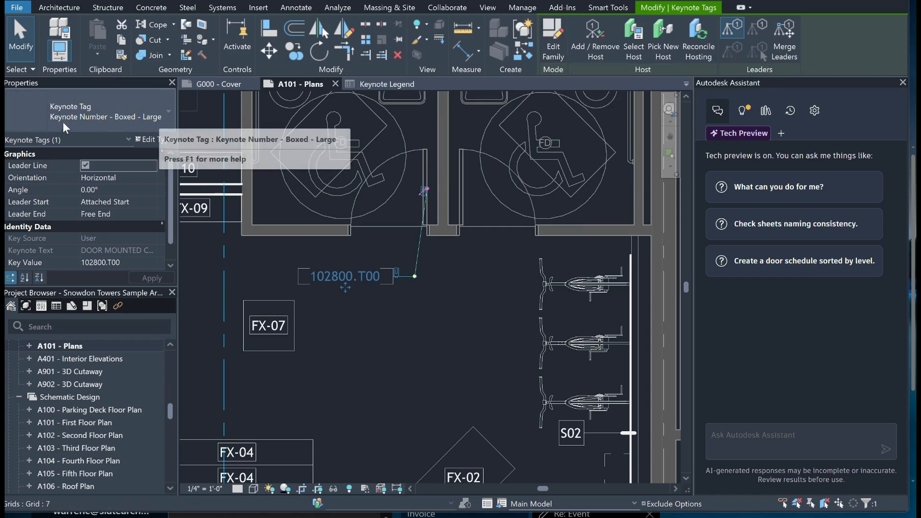
{"action": "left_click", "coordinate": [551, 51]}
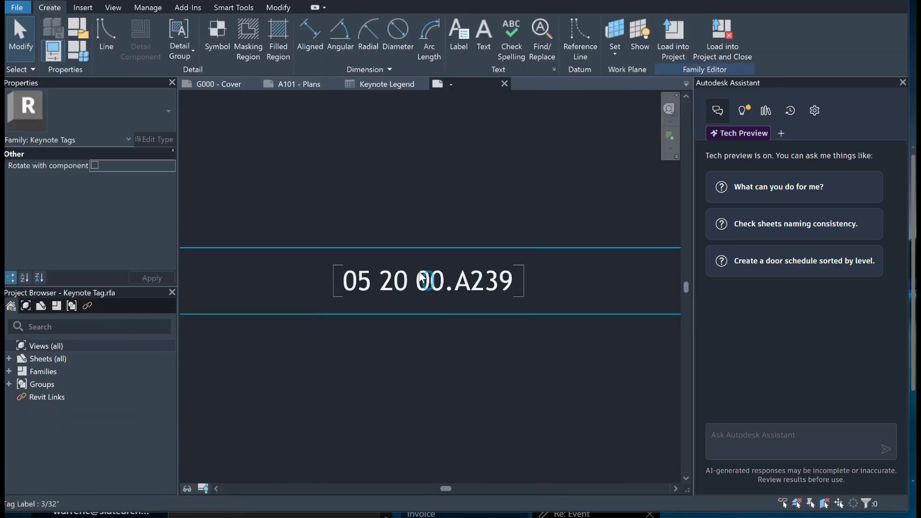
Filter the tag family's selected elements to Keynote Tags only, excluding the lines, and cut the labels to the clipboard
{"action": "left_click", "coordinate": [422, 279]}
{"action": "left_click", "coordinate": [400, 211]}
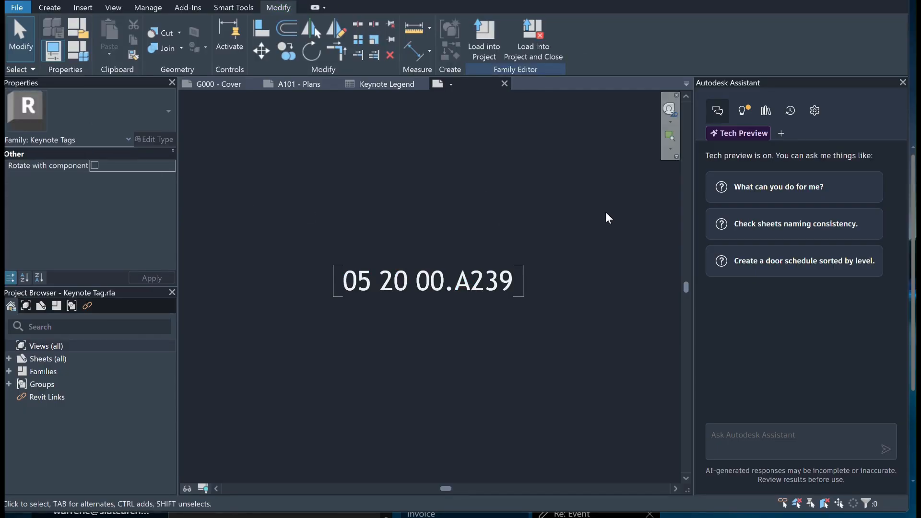
{"action": "left_click_drag", "start_coordinate": [543, 422], "coordinate": [367, 281]}
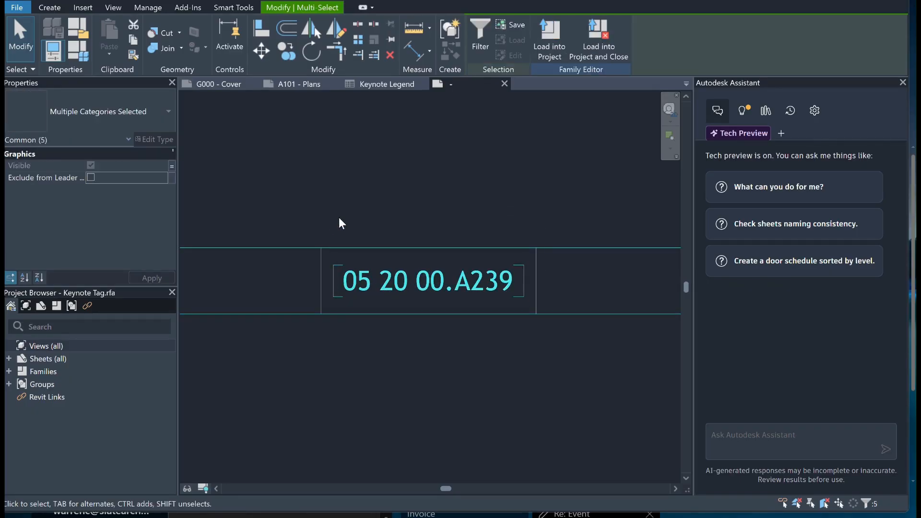
{"action": "left_click", "coordinate": [479, 49]}
{"action": "left_click", "coordinate": [340, 183]}
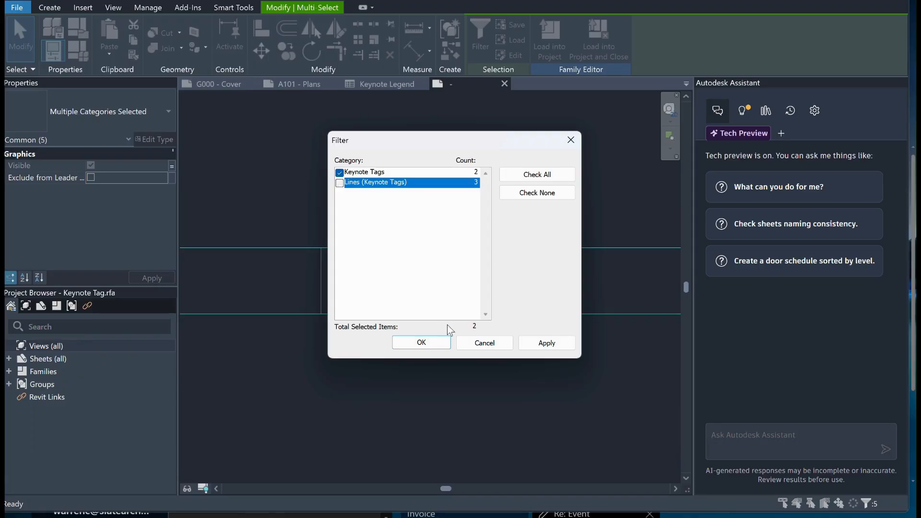
{"action": "left_click", "coordinate": [413, 353]}
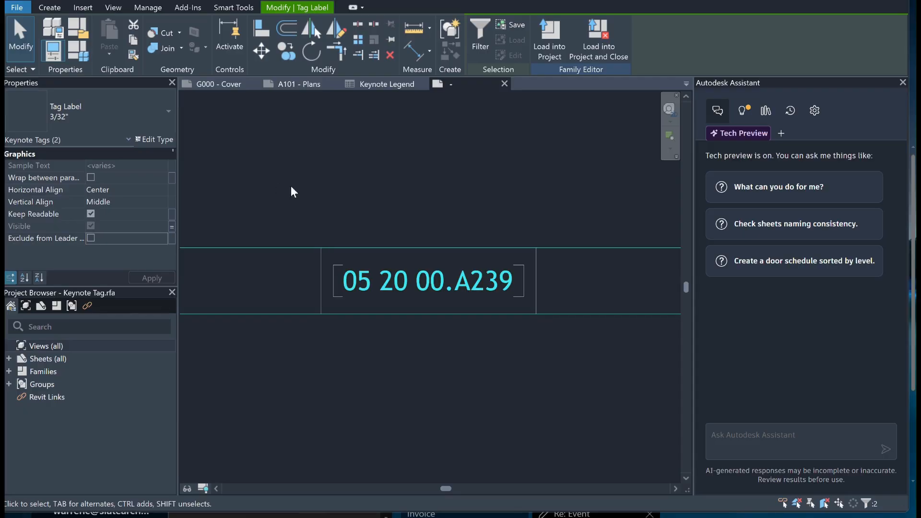
{"action": "left_click", "coordinate": [331, 201]}
Change the family category to Generic Annotations
{"action": "left_click", "coordinate": [74, 29]}
{"action": "scroll", "coordinate": [433, 200], "scroll_direction": "up", "scroll_amount": 2}
{"action": "left_click", "coordinate": [408, 201]}
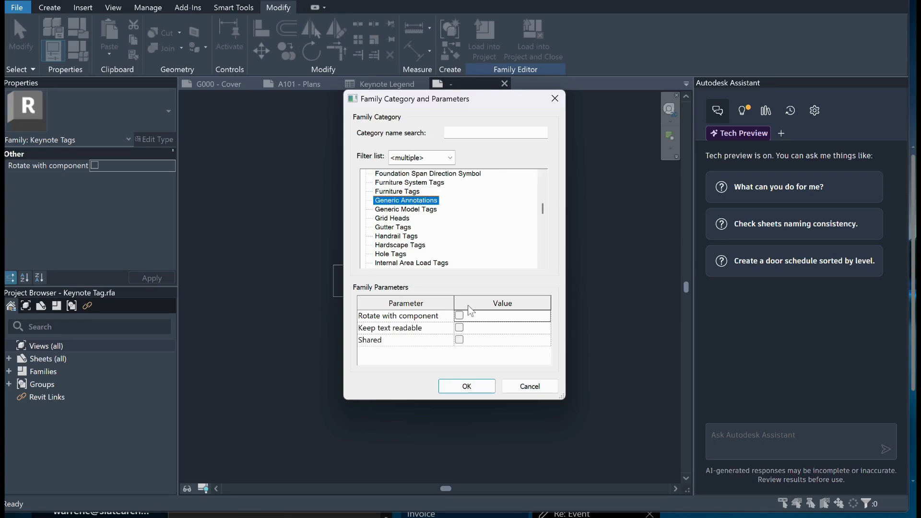
{"action": "left_click", "coordinate": [466, 387]}
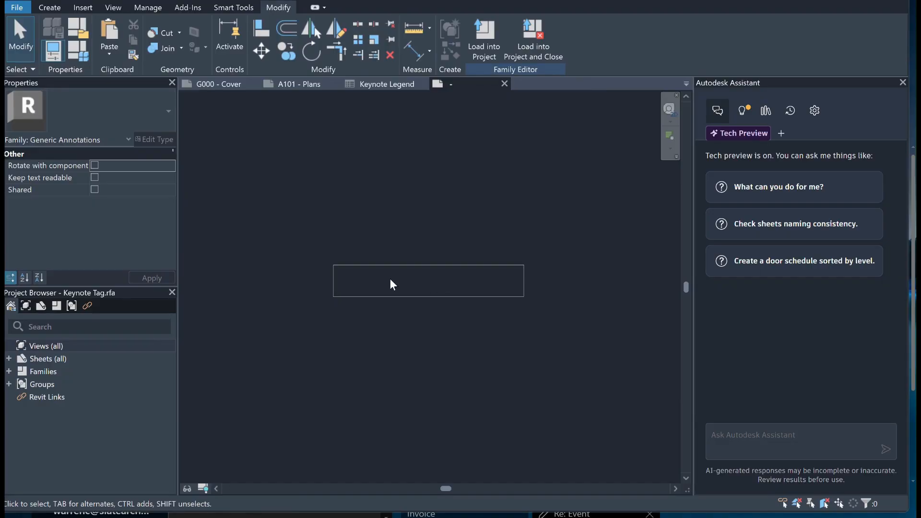
Paste the cut labels back at their original position inside the tag's box
{"action": "middle_click_drag", "start_coordinate": [408, 381], "coordinate": [377, 390]}
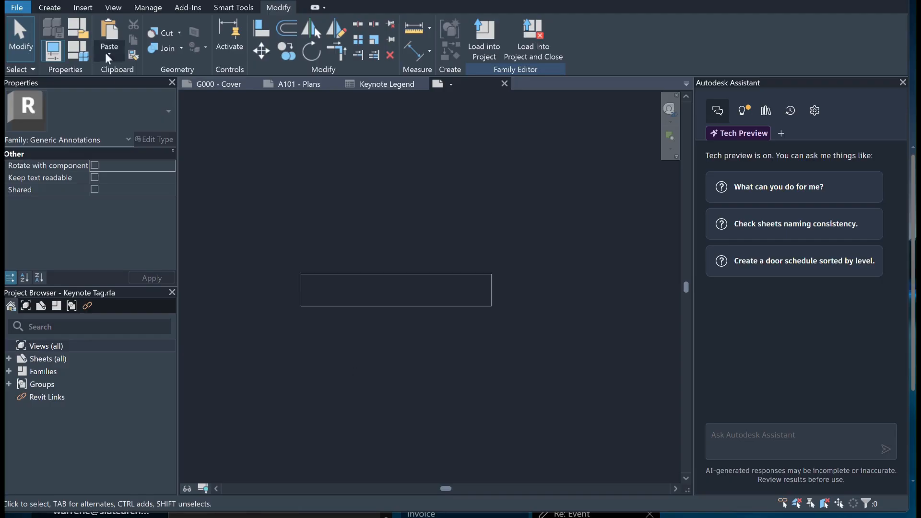
{"action": "left_click", "coordinate": [106, 57]}
{"action": "left_click", "coordinate": [156, 147]}
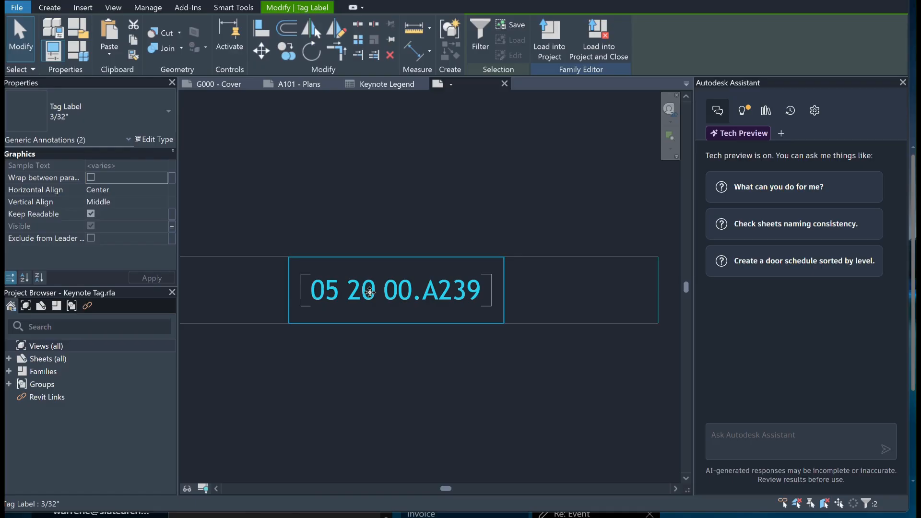
Define a new instance family parameter named Key ID with data type Text from the definition of the 05 20 00.A239 label
{"action": "mouse_move", "coordinate": [369, 292]}
{"action": "left_mouse_down"}
{"action": "mouse_move", "coordinate": [392, 311]}
{"action": "mouse_move", "coordinate": [365, 285]}
{"action": "left_mouse_up"}
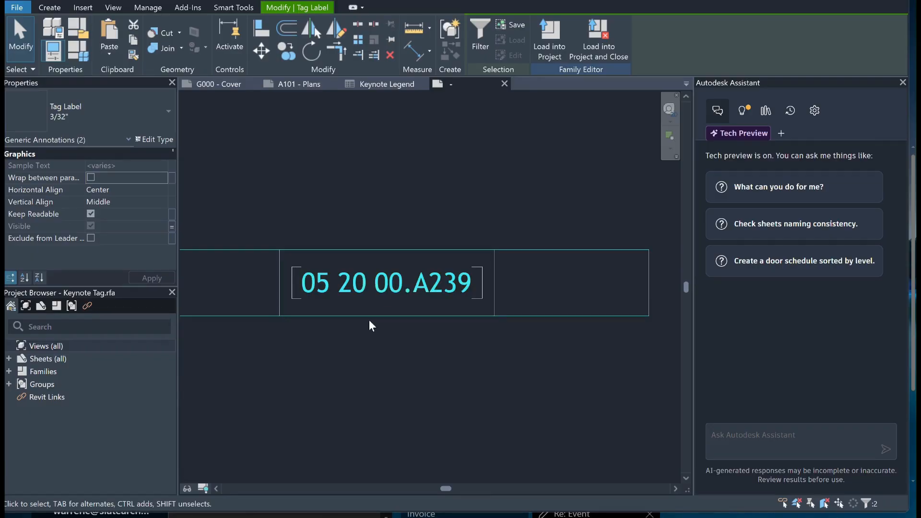
{"action": "left_click", "coordinate": [359, 339]}
{"action": "left_click", "coordinate": [369, 279]}
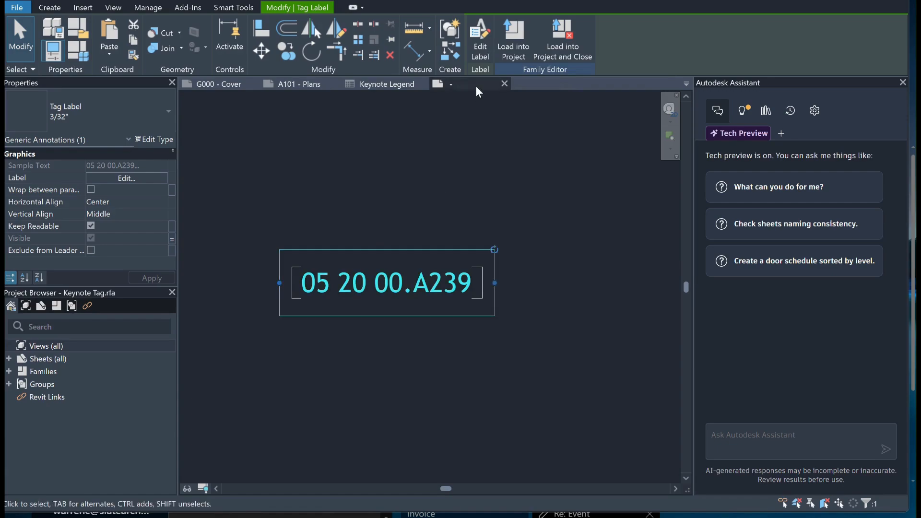
{"action": "left_click", "coordinate": [479, 48]}
{"action": "left_click", "coordinate": [426, 202]}
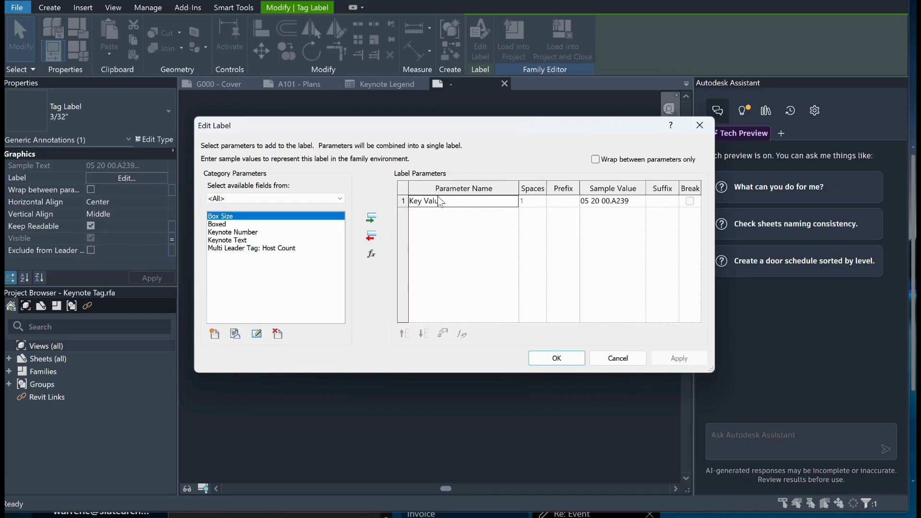
{"action": "left_click", "coordinate": [405, 202]}
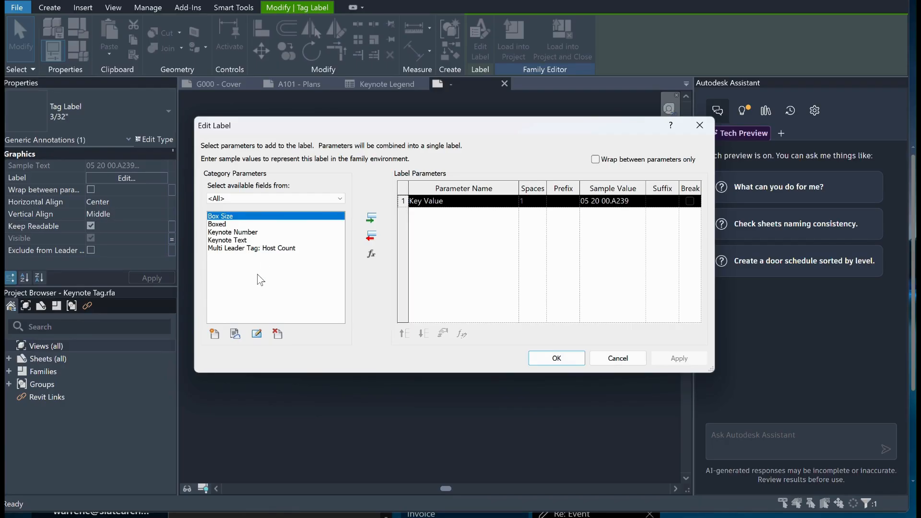
{"action": "left_click", "coordinate": [214, 334]}
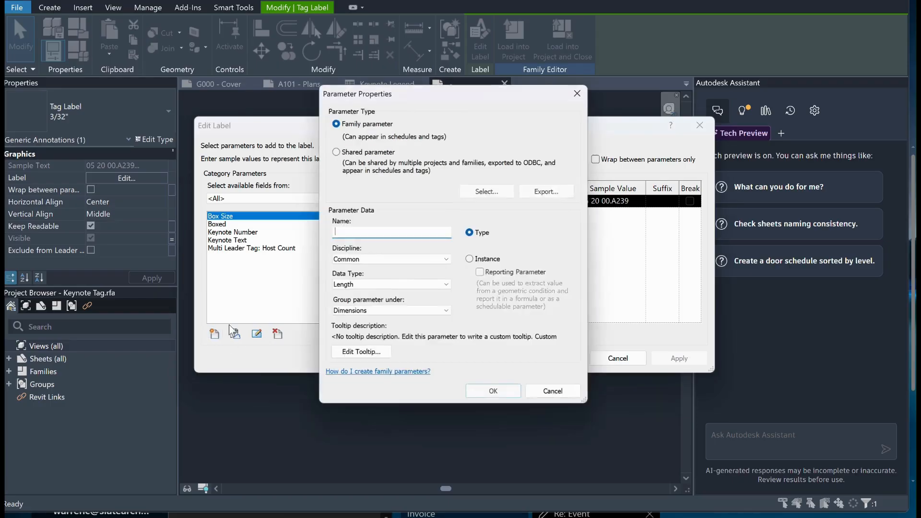
{"action": "left_click", "coordinate": [469, 260]}
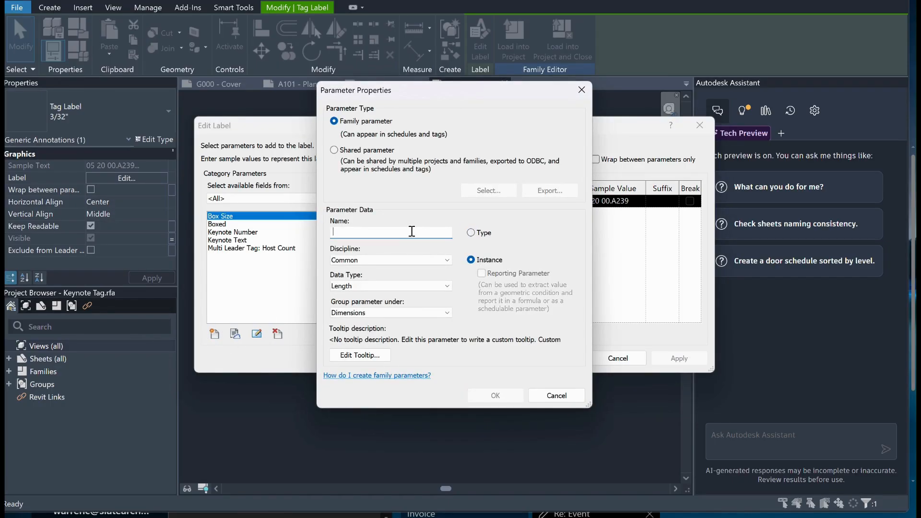
{"action": "type", "text": "Key ID"}
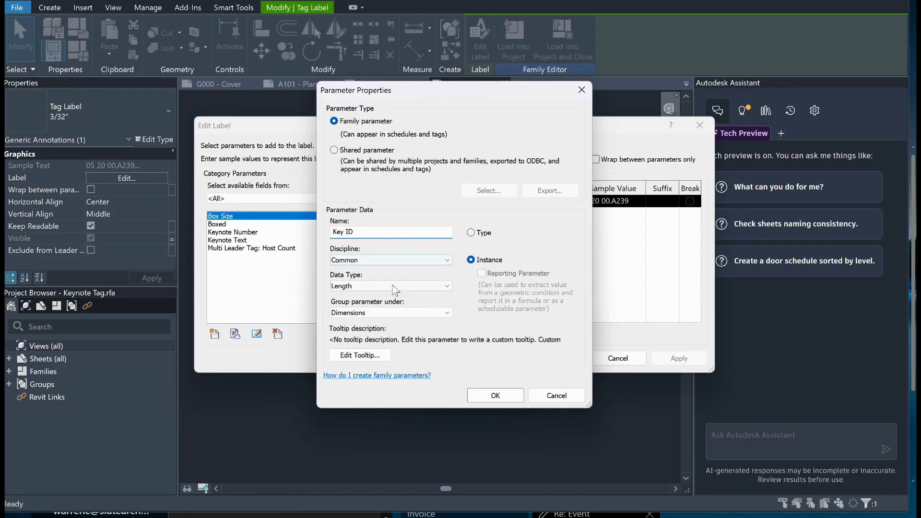
{"action": "left_click", "coordinate": [393, 287]}
{"action": "left_click", "coordinate": [378, 294]}
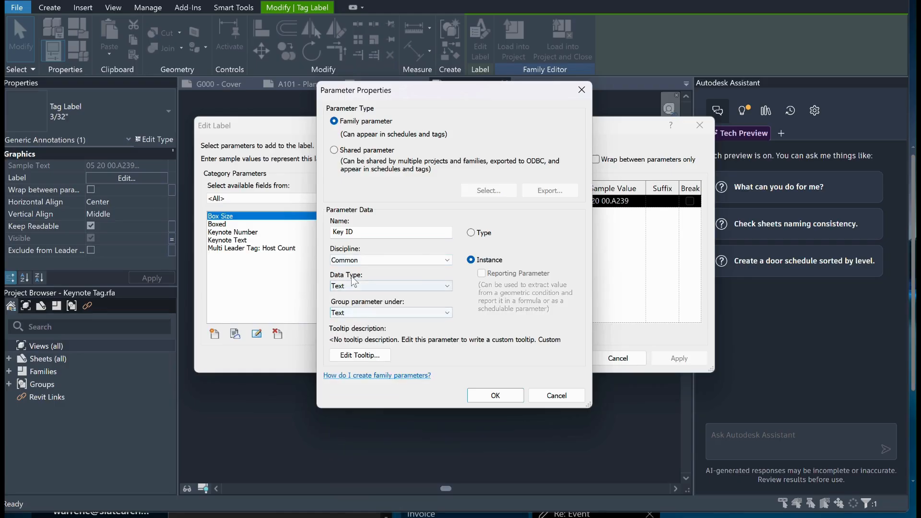
{"action": "left_click", "coordinate": [361, 286]}
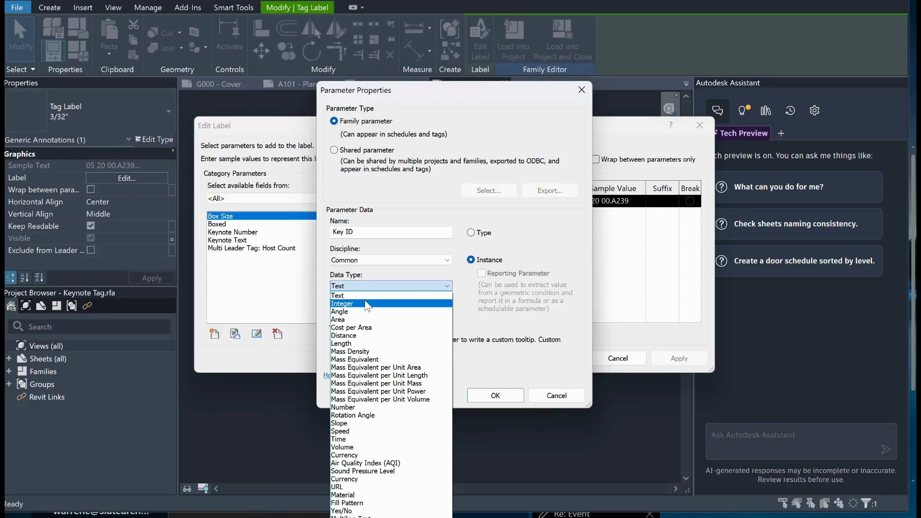
{"action": "left_click", "coordinate": [346, 294]}
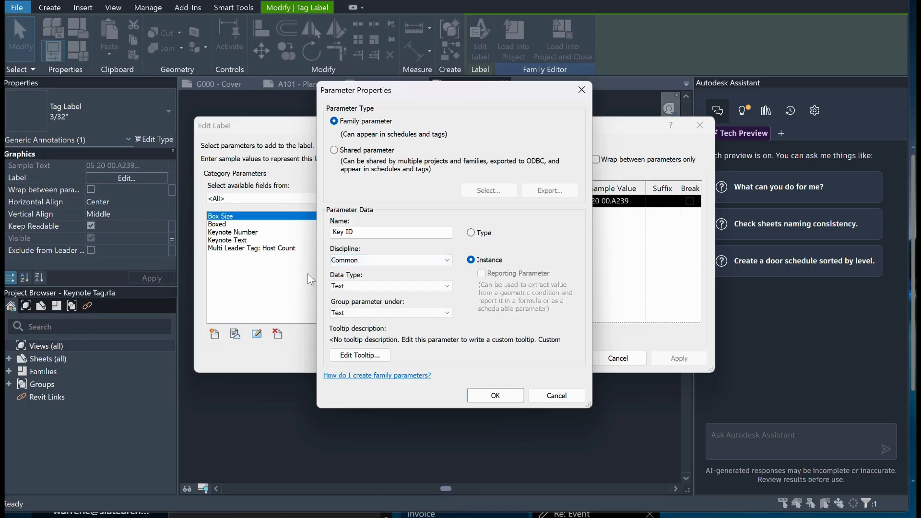
Give the Key ID parameter the tooltip "keynote ID", group it under Identity Data, and create it
{"action": "left_click", "coordinate": [369, 355]}
{"action": "type", "text": "keynote ID"}
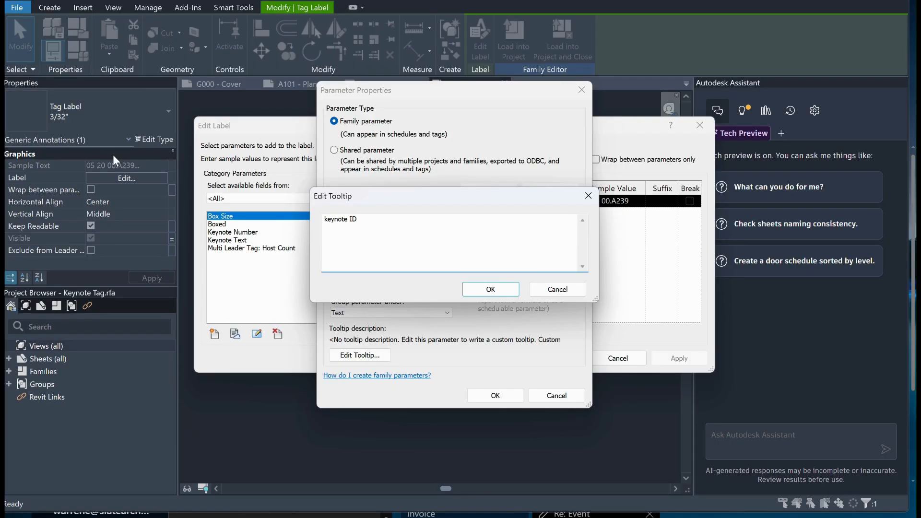
{"action": "left_click", "coordinate": [508, 290]}
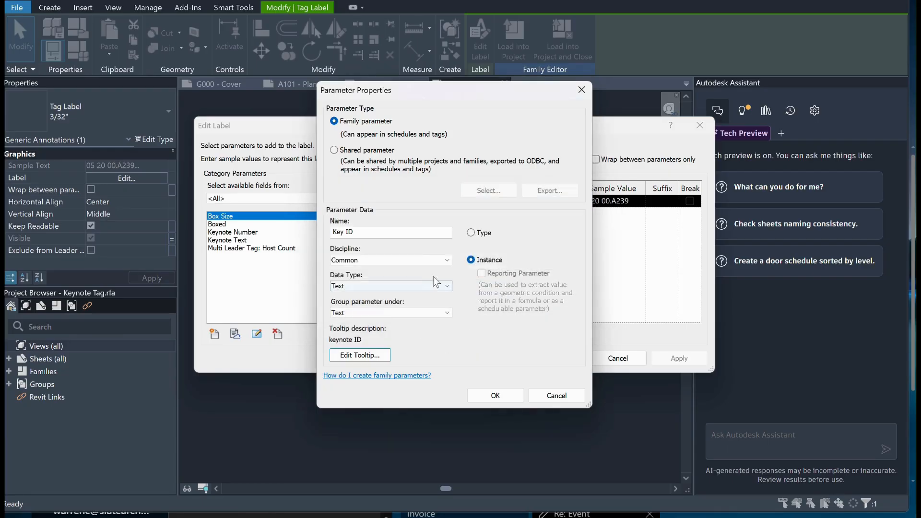
{"action": "left_click", "coordinate": [430, 307]}
{"action": "scroll", "coordinate": [408, 240], "scroll_direction": "up", "scroll_amount": 5}
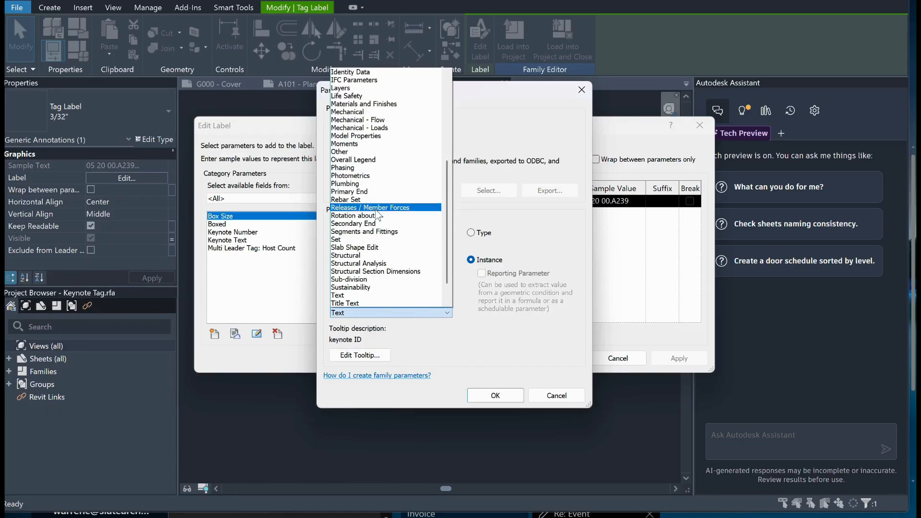
{"action": "left_click", "coordinate": [369, 150]}
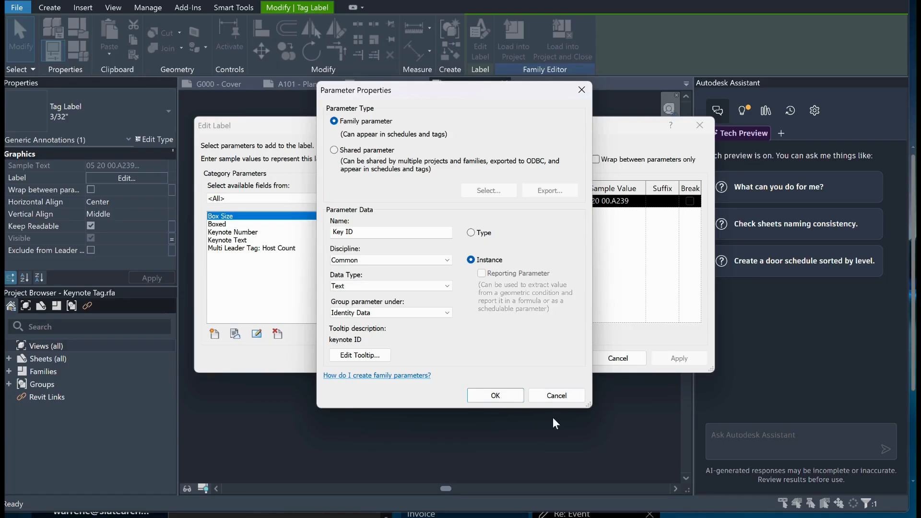
{"action": "left_click", "coordinate": [508, 396]}
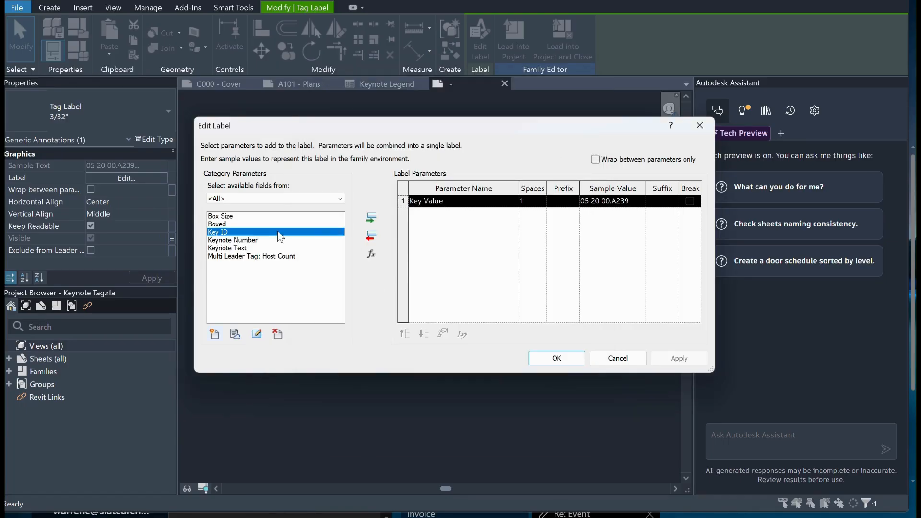
Replace Key Value with Key ID in the label, using XX as its sample value
{"action": "left_click", "coordinate": [370, 217]}
{"action": "left_click", "coordinate": [631, 204]}
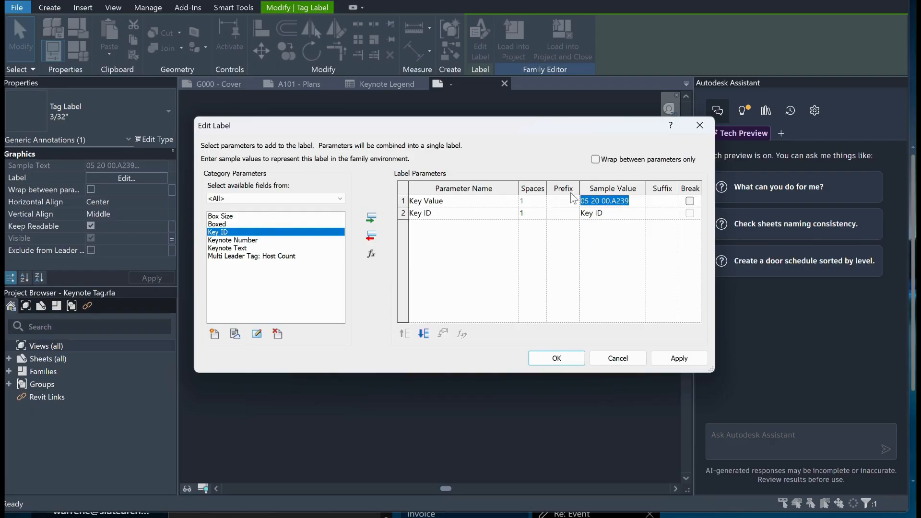
{"action": "left_click", "coordinate": [625, 214]}
{"action": "type", "text": "XX"}
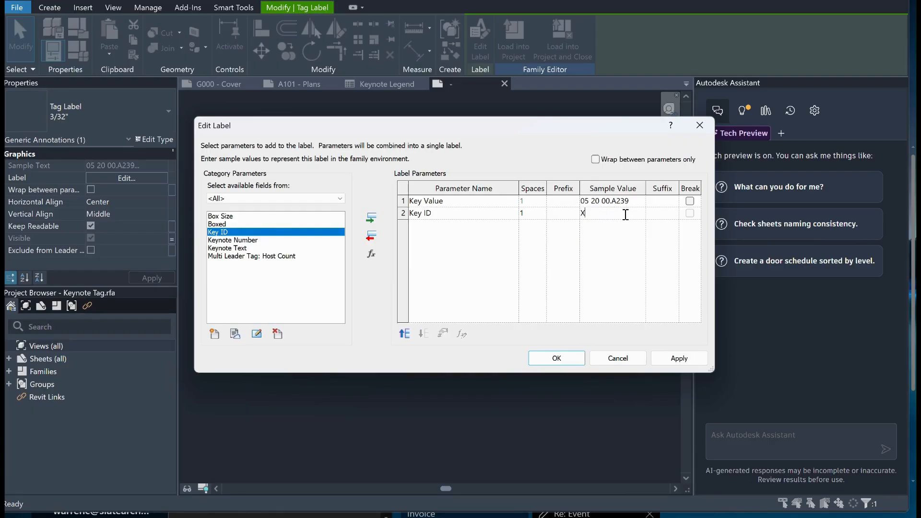
{"action": "left_click", "coordinate": [406, 200]}
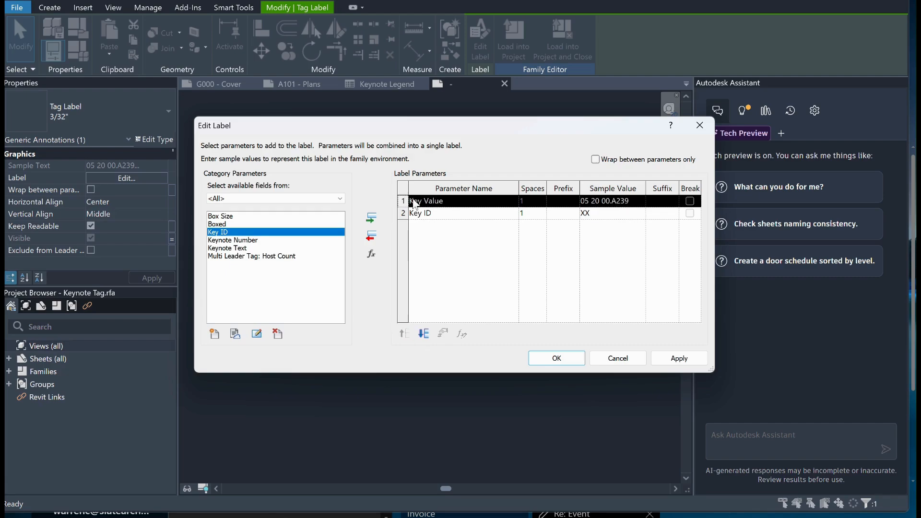
{"action": "left_click", "coordinate": [372, 237]}
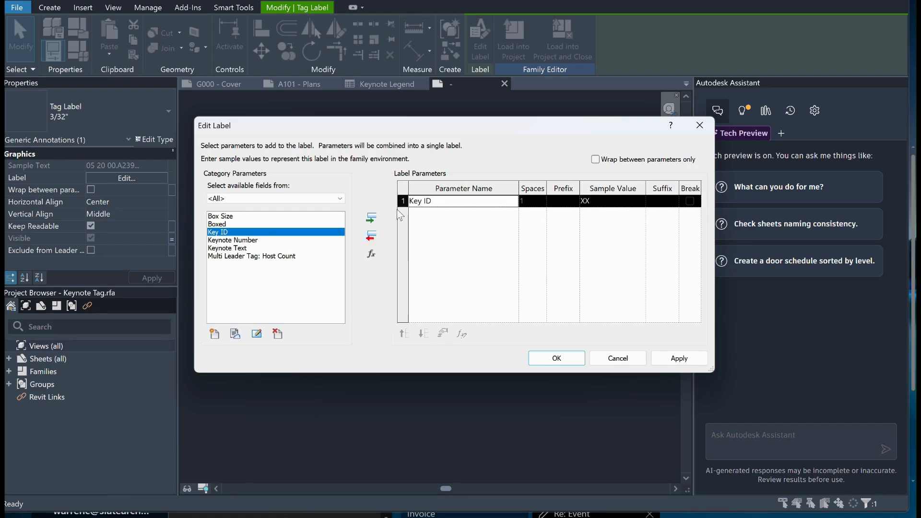
{"action": "left_click", "coordinate": [597, 200]}
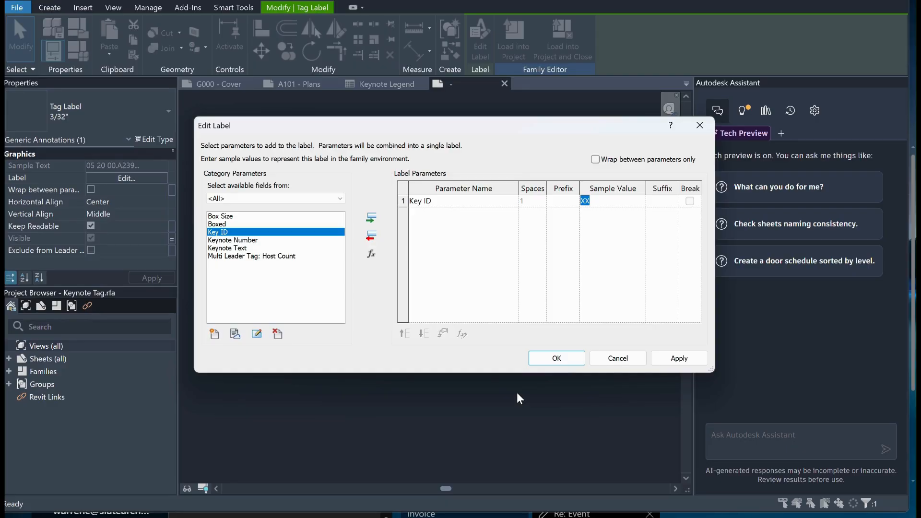
{"action": "left_click", "coordinate": [555, 359]}
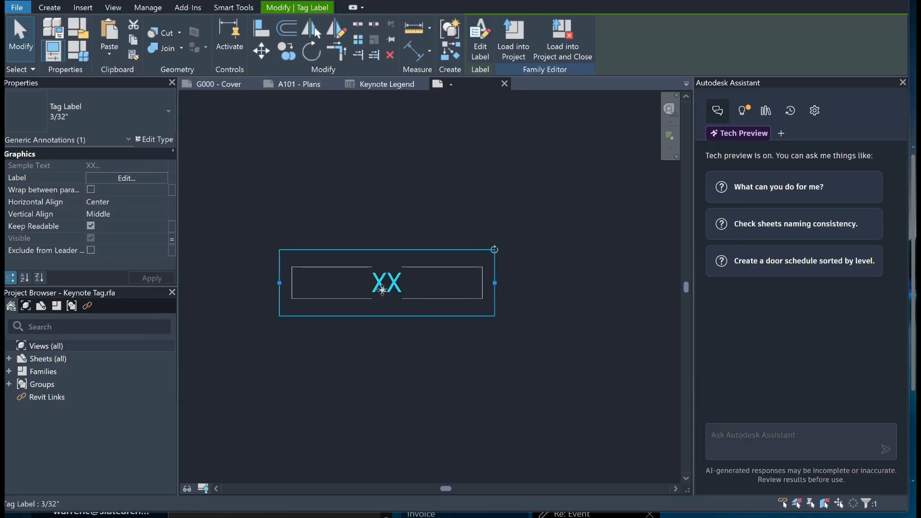
Review the XX label's parameter definition and close it without changes
{"action": "left_click", "coordinate": [358, 347]}
{"action": "left_click", "coordinate": [380, 285]}
{"action": "left_click", "coordinate": [480, 46]}
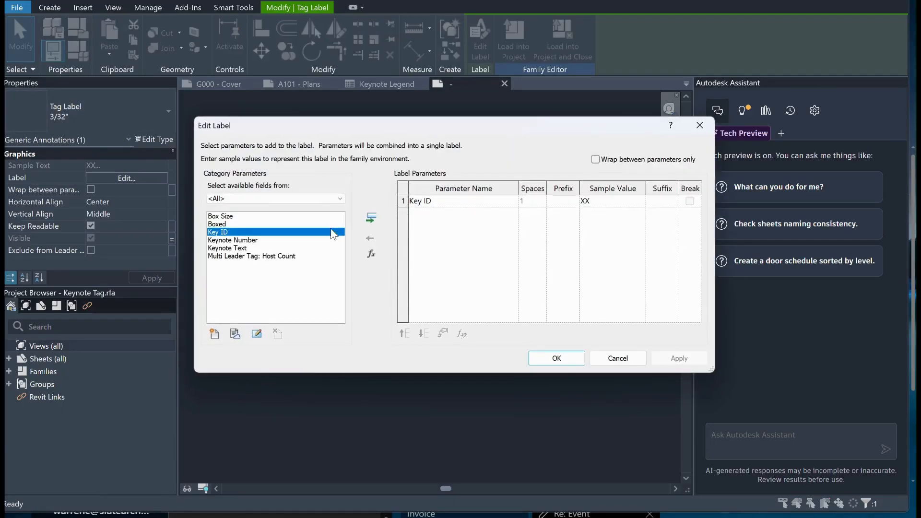
{"action": "left_click", "coordinate": [632, 361]}
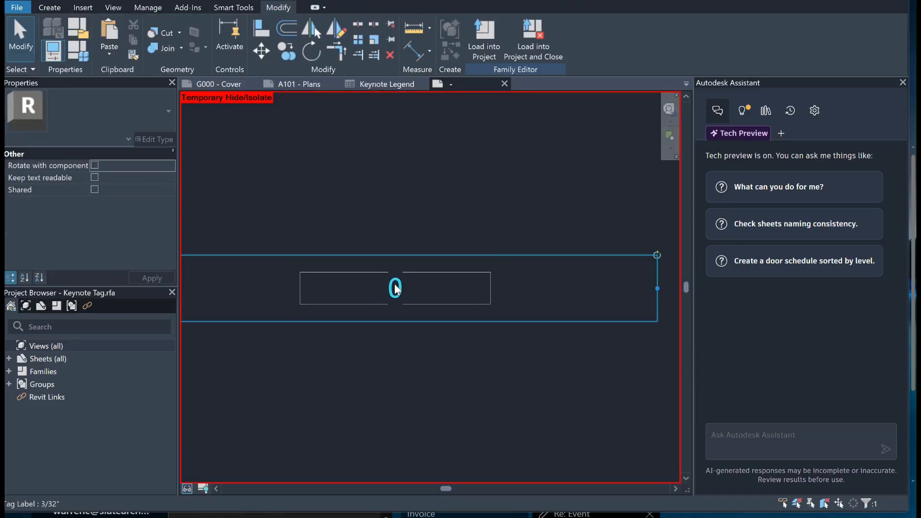
From the definition of the label showing 0, create an instance family parameter named Keynote Text Field with data type Multiline Text
{"action": "left_click", "coordinate": [395, 288]}
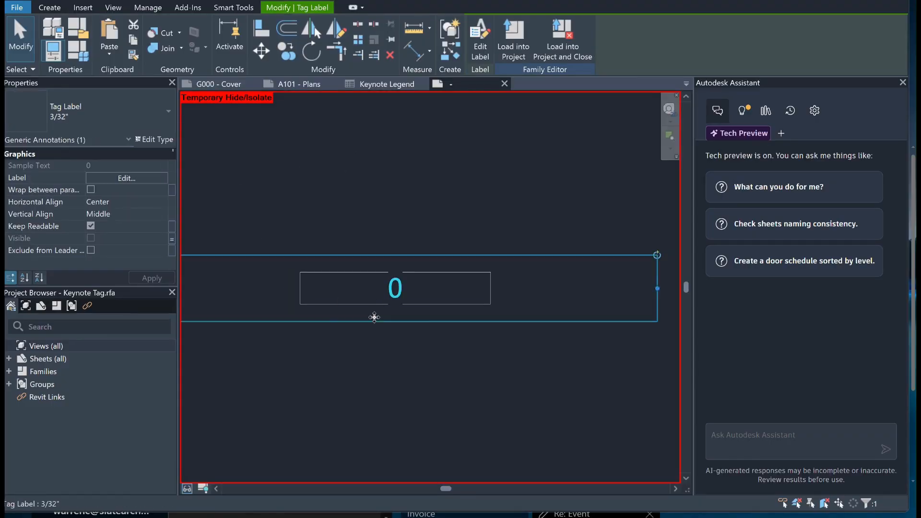
{"action": "left_click", "coordinate": [480, 48]}
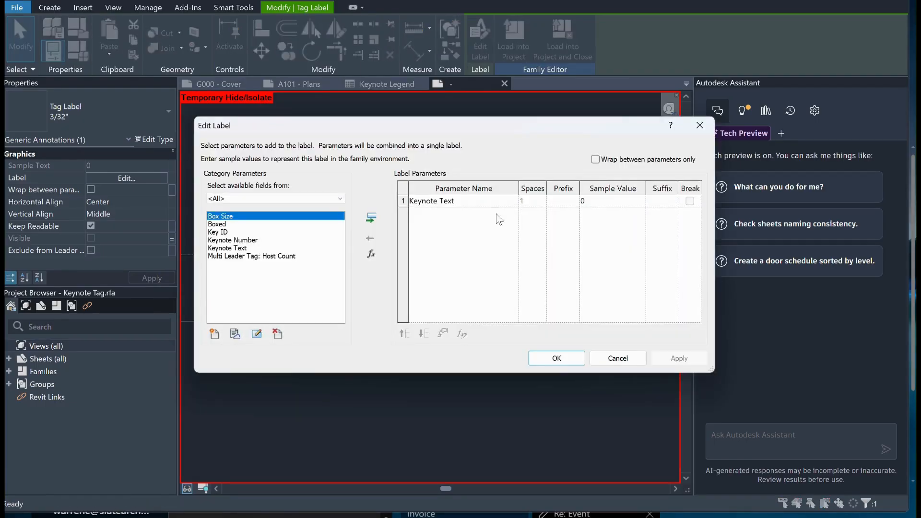
{"action": "left_click", "coordinate": [424, 204]}
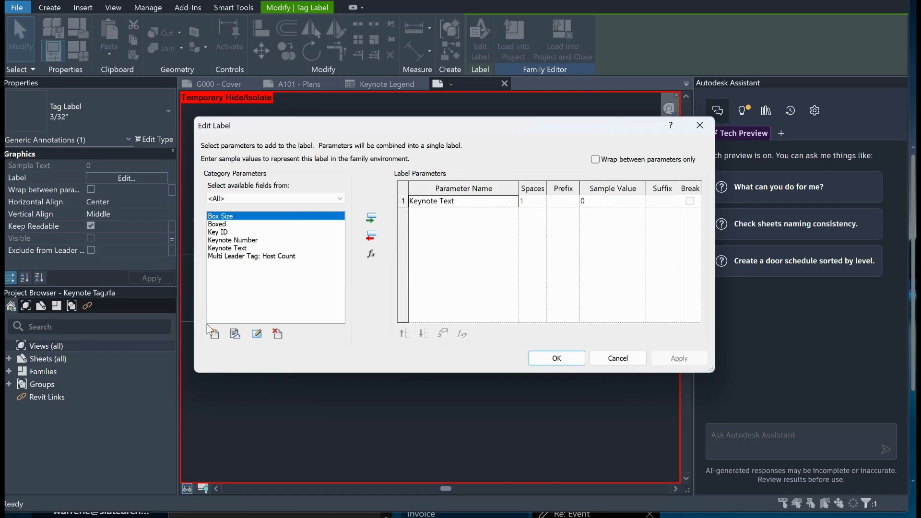
{"action": "left_click", "coordinate": [215, 334]}
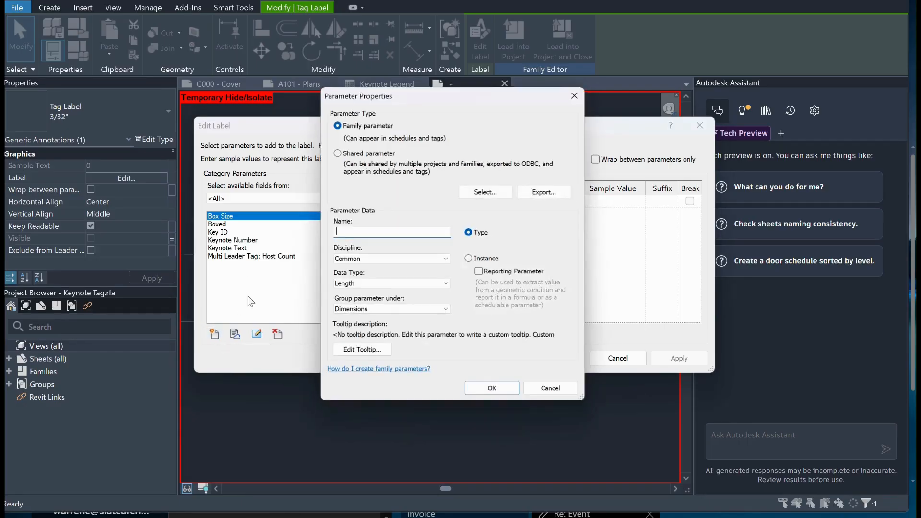
{"action": "type", "text": "Ky"}
{"action": "type", "text": "eynote Text Field"}
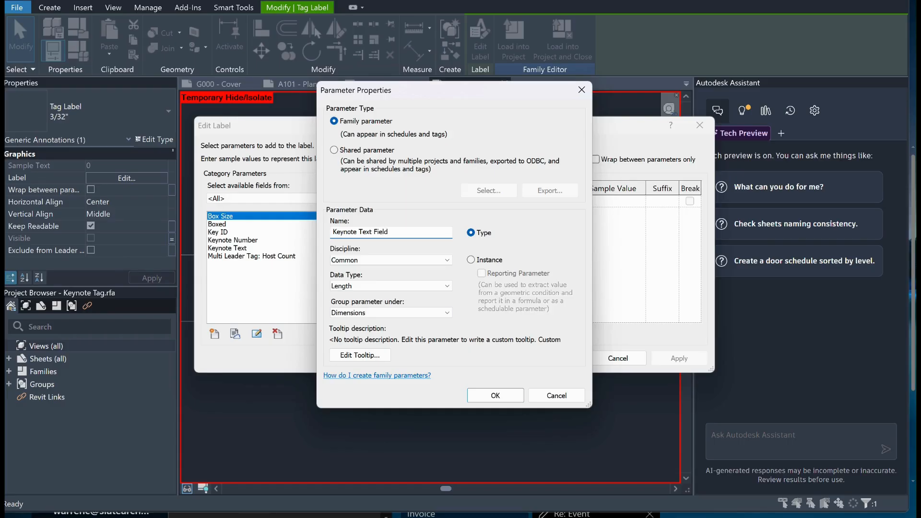
{"action": "left_click", "coordinate": [355, 286]}
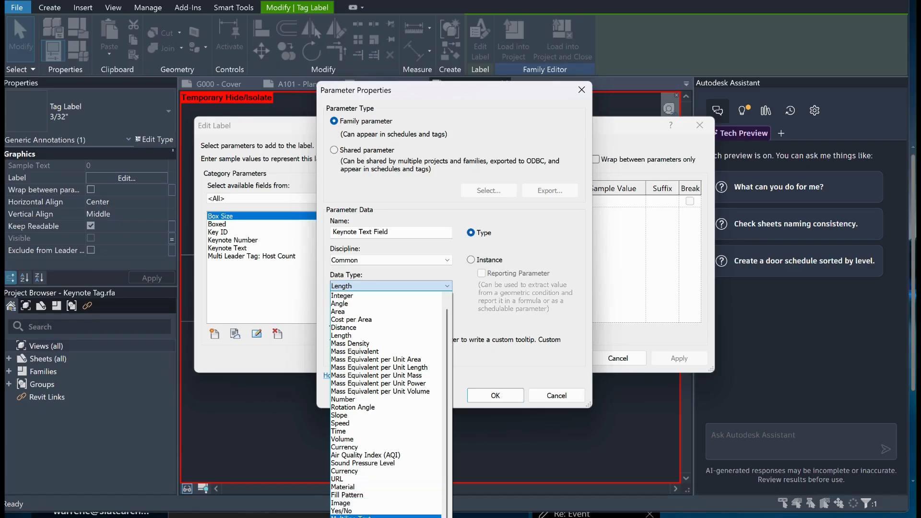
{"action": "left_click", "coordinate": [365, 516]}
{"action": "left_click", "coordinate": [471, 260]}
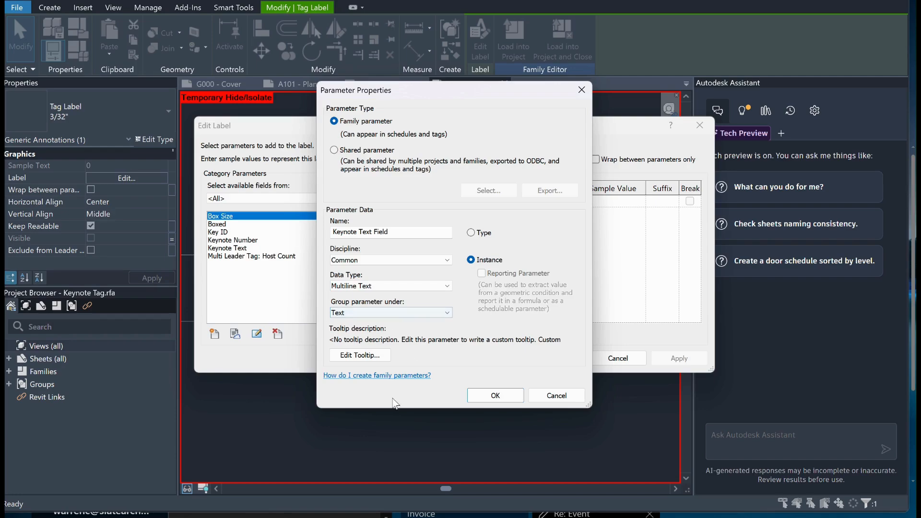
{"action": "left_click", "coordinate": [495, 395]}
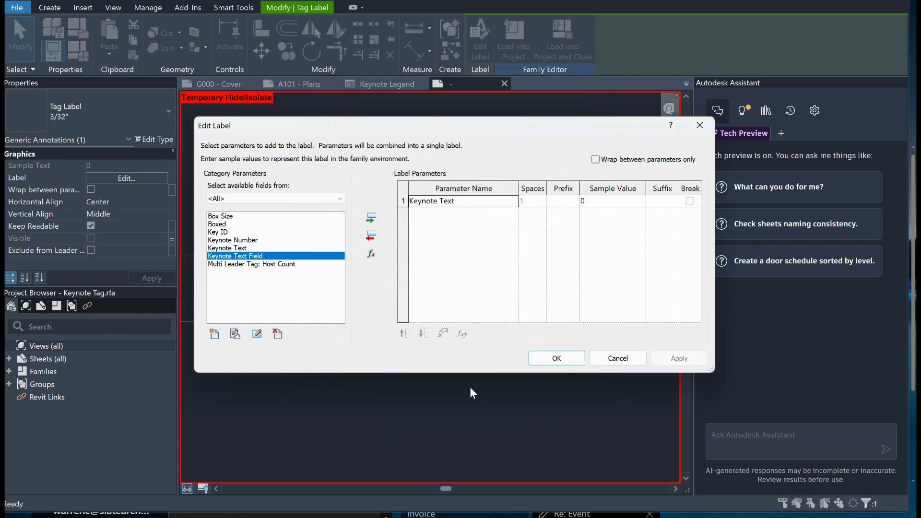
Replace Keynote Text with the Keynote Text Field parameter in the label showing 0
{"action": "left_click", "coordinate": [371, 218]}
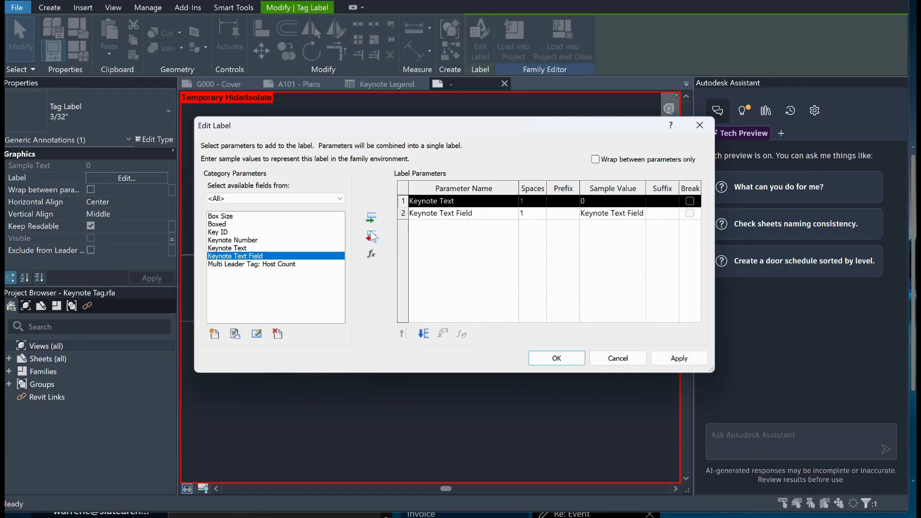
{"action": "left_click", "coordinate": [371, 235]}
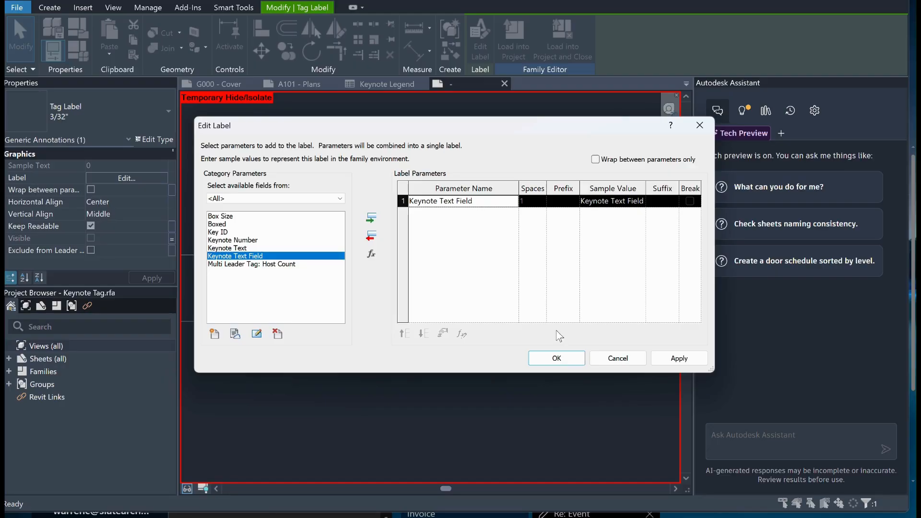
{"action": "left_click", "coordinate": [557, 358]}
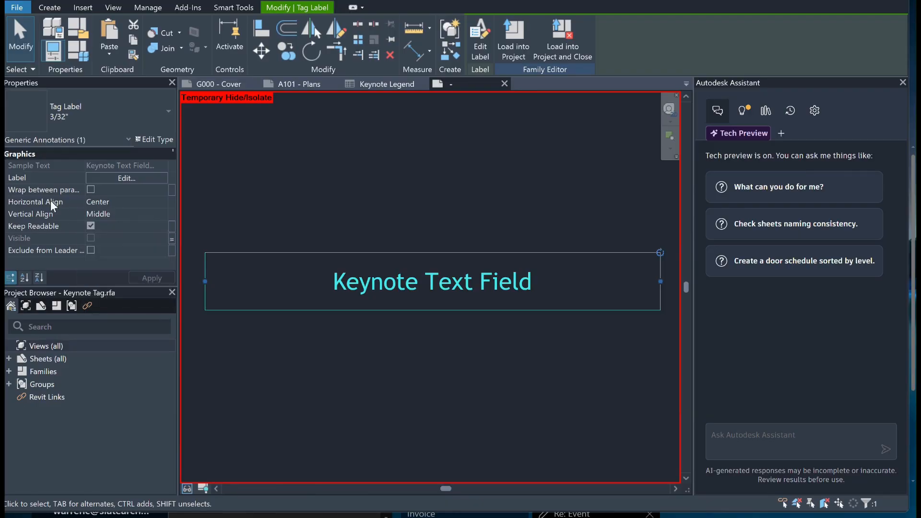
{"action": "middle_click_drag", "start_coordinate": [401, 245], "coordinate": [389, 312]}
{"action": "scroll", "coordinate": [386, 316], "scroll_direction": "down", "scroll_amount": 2}
{"action": "scroll", "coordinate": [386, 316], "scroll_direction": "down", "scroll_amount": 1}
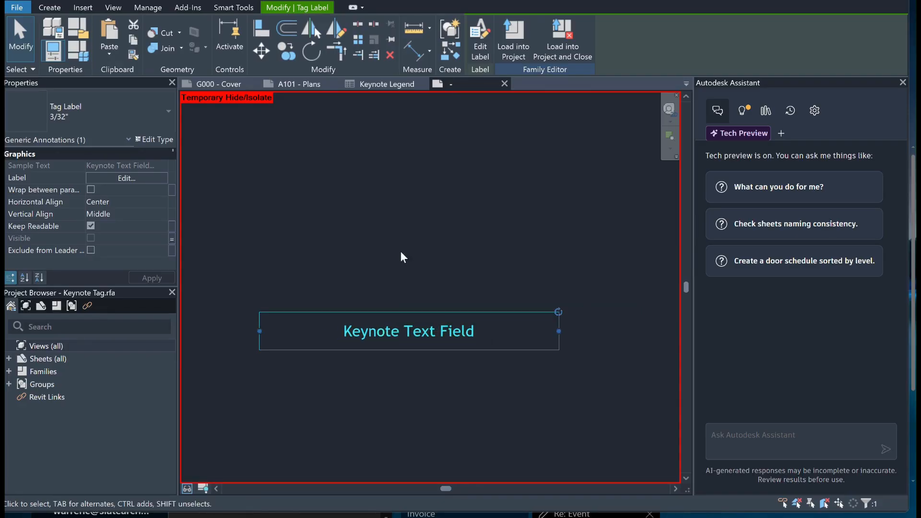
Save the family as a new file named Keynote Symb.rfa in the _Files folder
{"action": "left_click", "coordinate": [21, 9]}
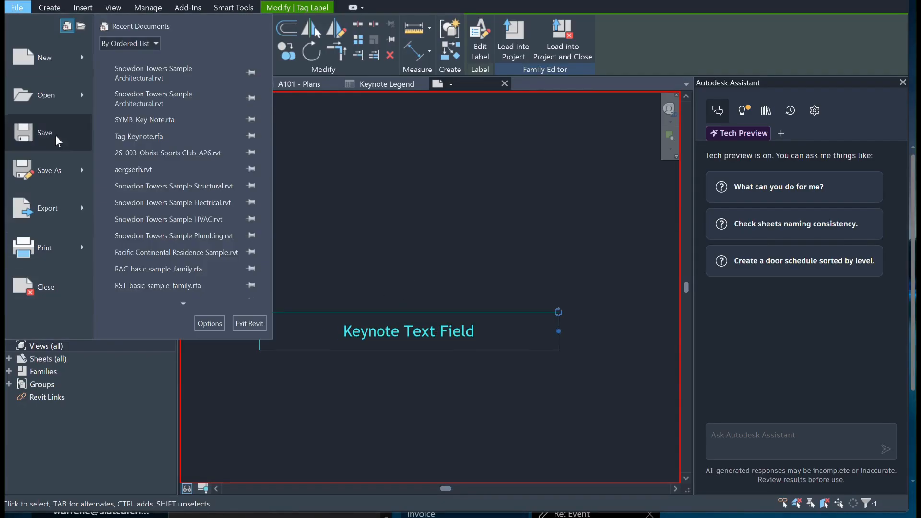
{"action": "mouse_move", "coordinate": [65, 165]}
{"action": "left_click", "coordinate": [132, 156]}
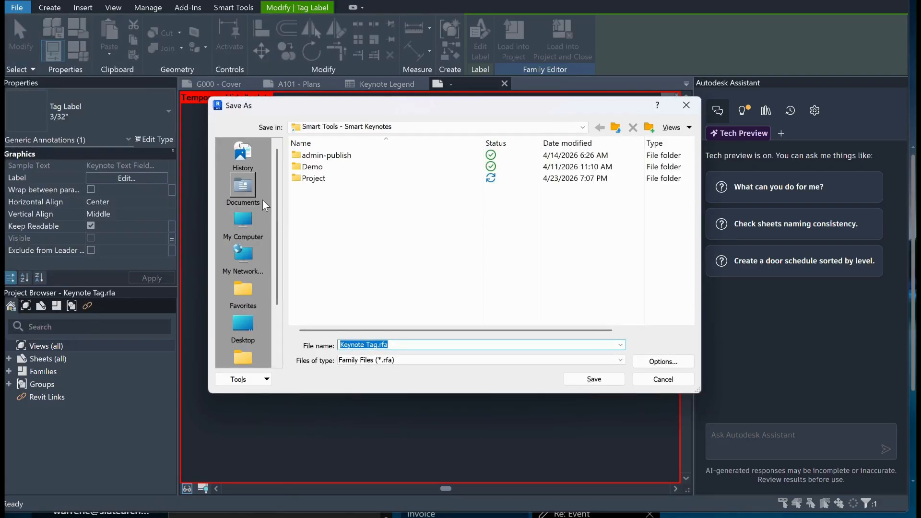
{"action": "left_click", "coordinate": [243, 189]}
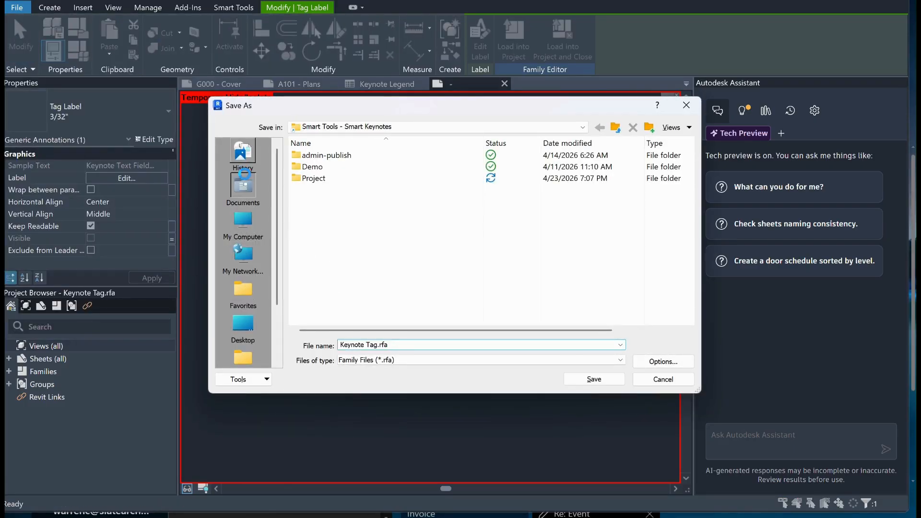
{"action": "double_click", "coordinate": [321, 178]}
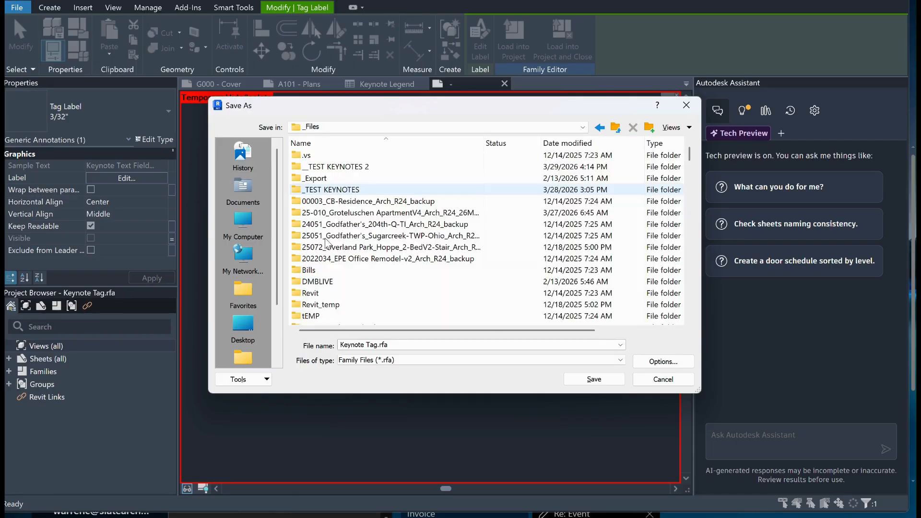
{"action": "left_click", "coordinate": [376, 345]}
{"action": "left_click_drag", "start_coordinate": [377, 345], "coordinate": [366, 345]}
{"action": "type", "text": "Sym"}
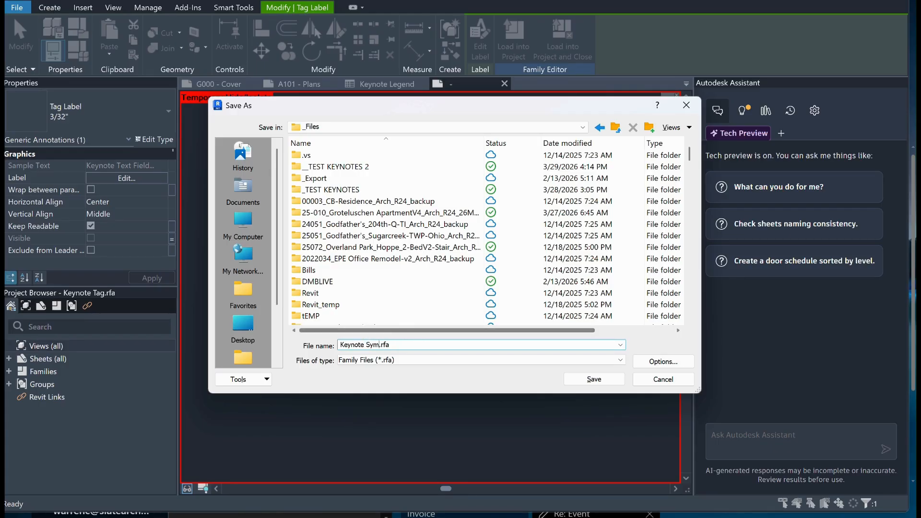
{"action": "type", "text": "b"}
{"action": "left_click", "coordinate": [594, 379]}
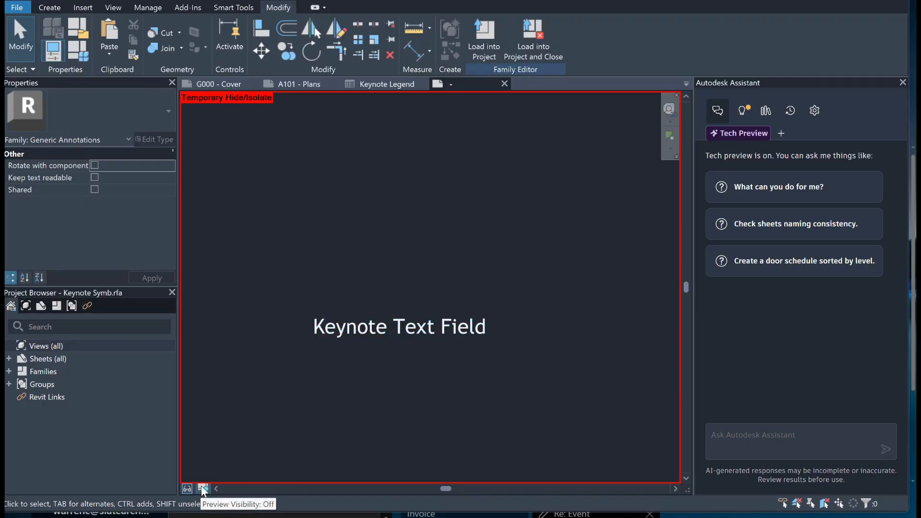
Reset the temporary hide/isolate in the family view and check the box line around the overlapping labels
{"action": "left_click", "coordinate": [187, 488]}
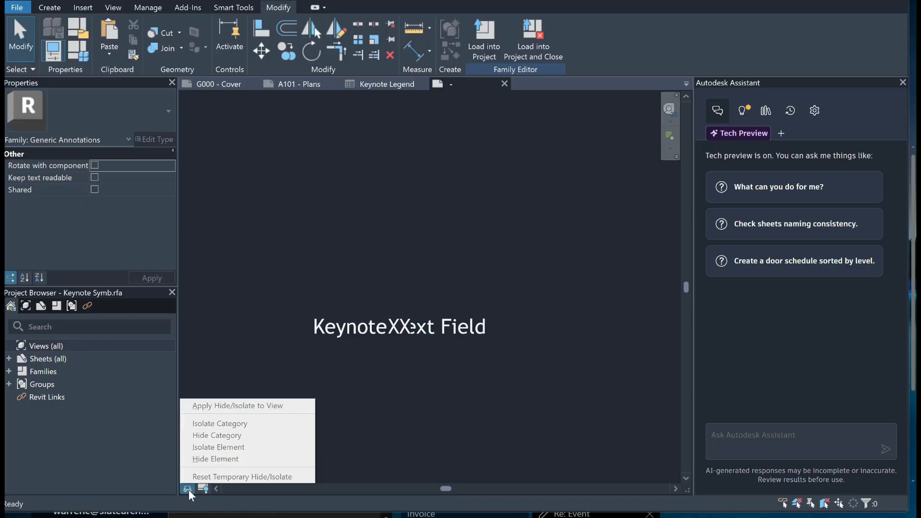
{"action": "left_click", "coordinate": [256, 349]}
{"action": "left_click", "coordinate": [264, 367]}
{"action": "left_click", "coordinate": [404, 320]}
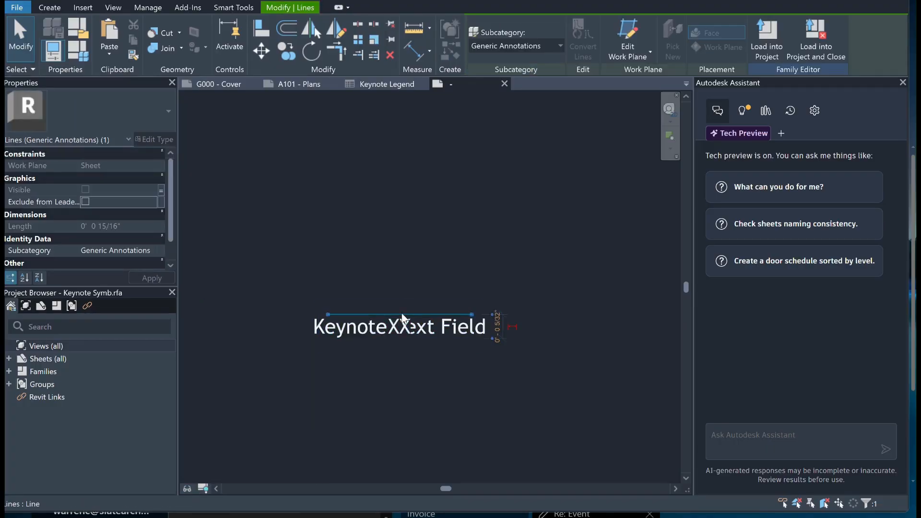
{"action": "left_click", "coordinate": [358, 272]}
{"action": "left_click", "coordinate": [359, 313]}
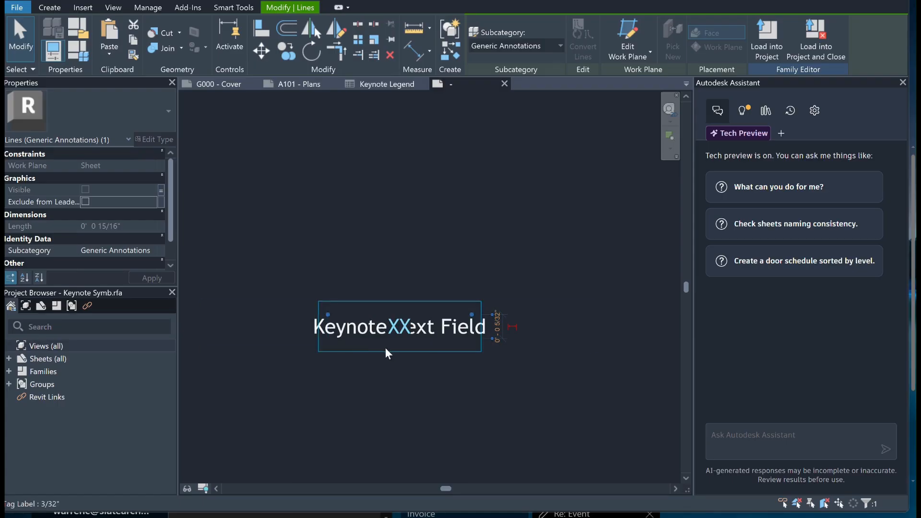
{"action": "left_click", "coordinate": [464, 397]}
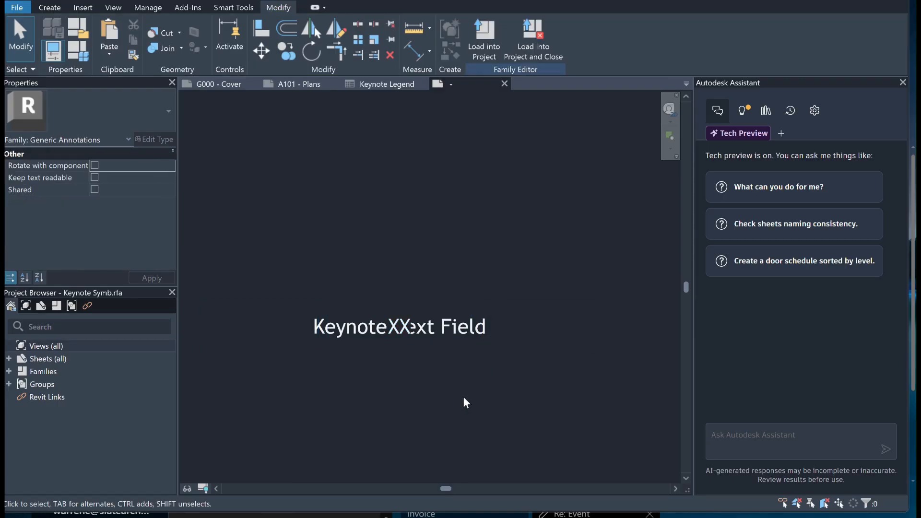
Load the family into the project and close it with its changes saved, then show sheet A101 - Plans
{"action": "left_click", "coordinate": [530, 42]}
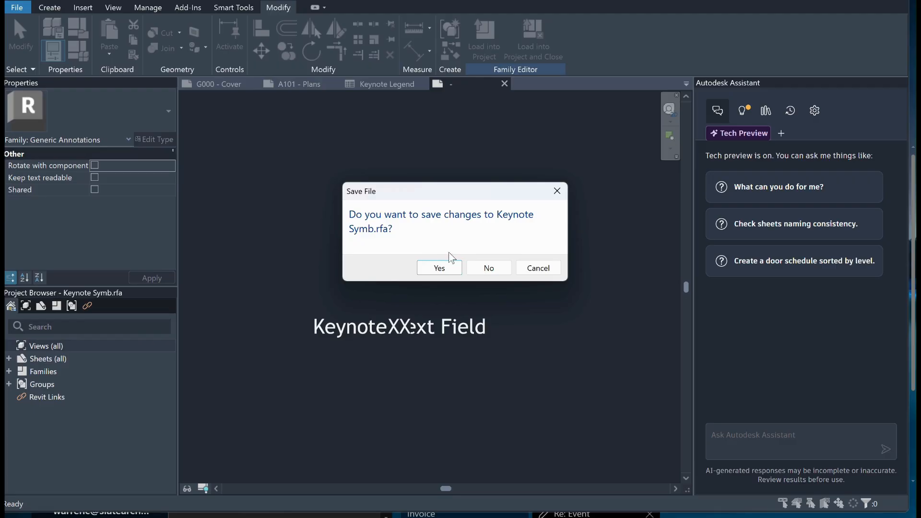
{"action": "left_click", "coordinate": [451, 267]}
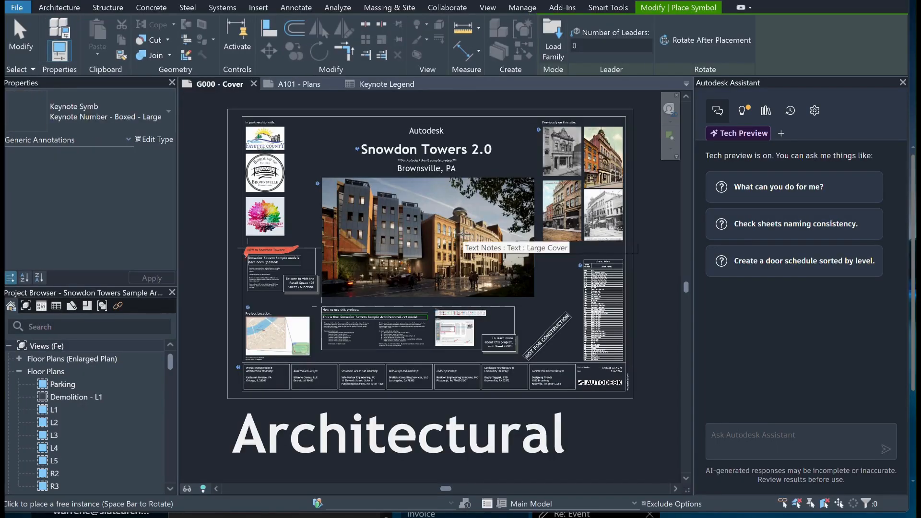
{"action": "left_click", "coordinate": [306, 85]}
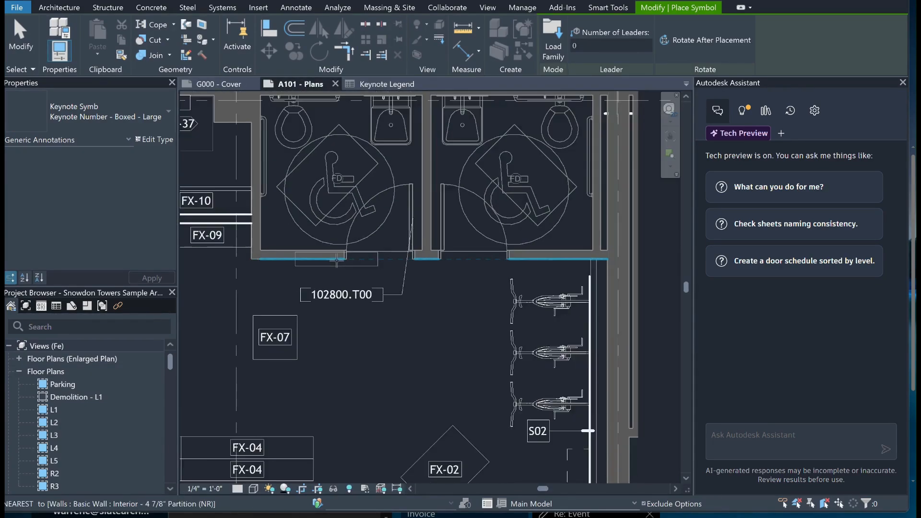
Place four Keynote Symb instances in the open floor area between FX-07 and the bikes
{"action": "scroll", "coordinate": [336, 261], "scroll_direction": "down", "scroll_amount": 1}
{"action": "middle_click_drag", "start_coordinate": [388, 353], "coordinate": [377, 305]}
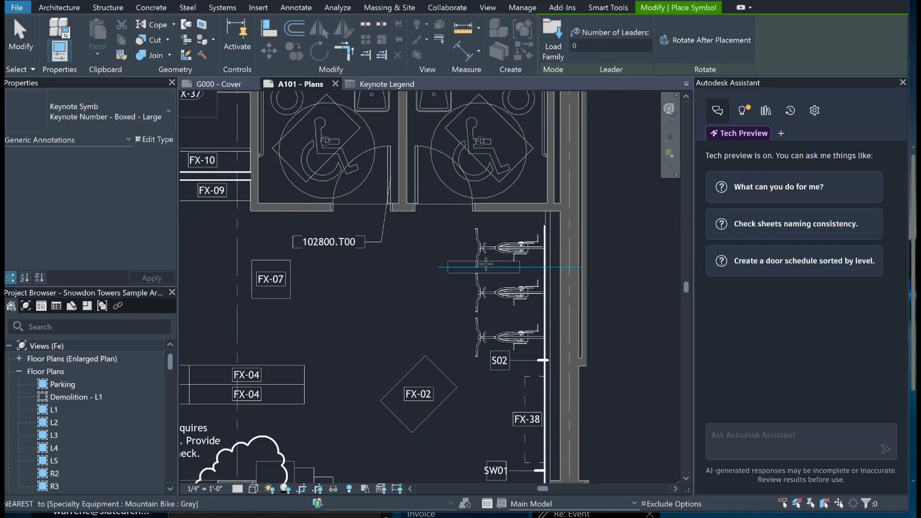
{"action": "scroll", "coordinate": [423, 285], "scroll_direction": "up", "scroll_amount": 2}
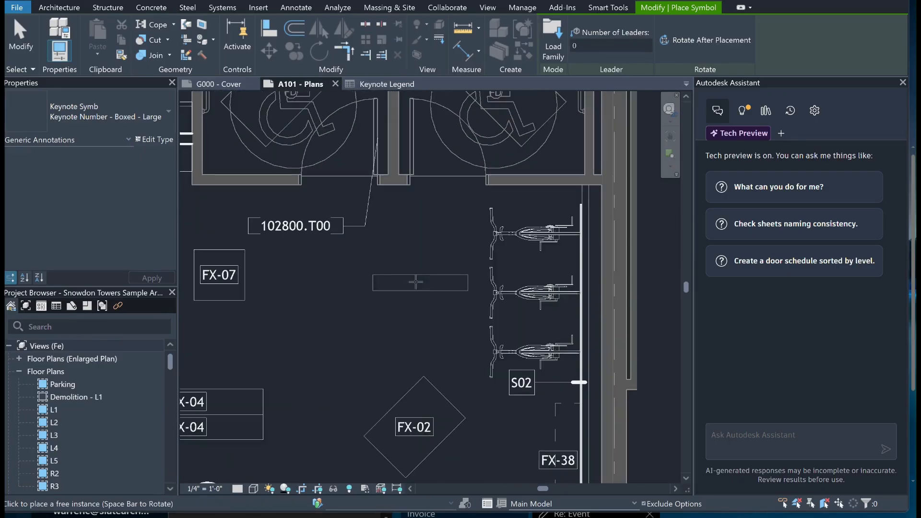
{"action": "left_click", "coordinate": [413, 262]}
{"action": "left_click", "coordinate": [341, 296]}
{"action": "left_click", "coordinate": [377, 328]}
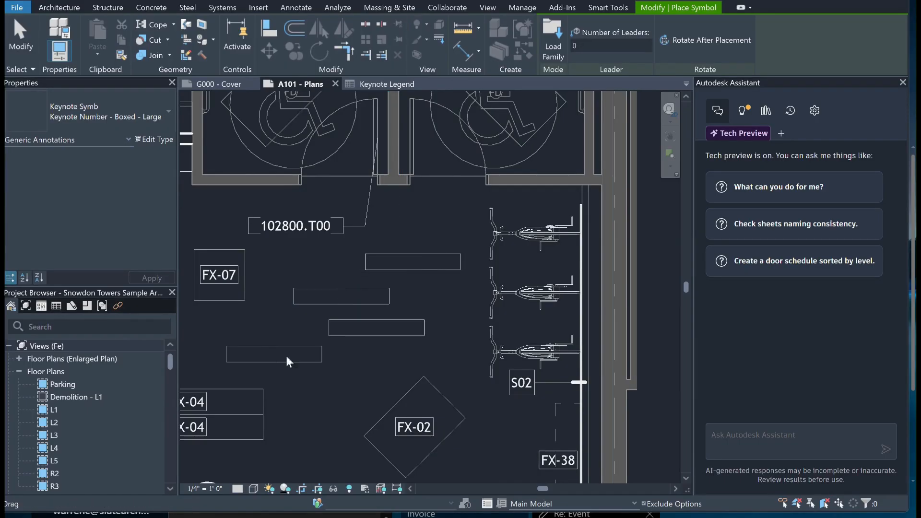
{"action": "left_click", "coordinate": [274, 354]}
{"action": "key", "text": "Escape"}
{"action": "key", "text": "Escape"}
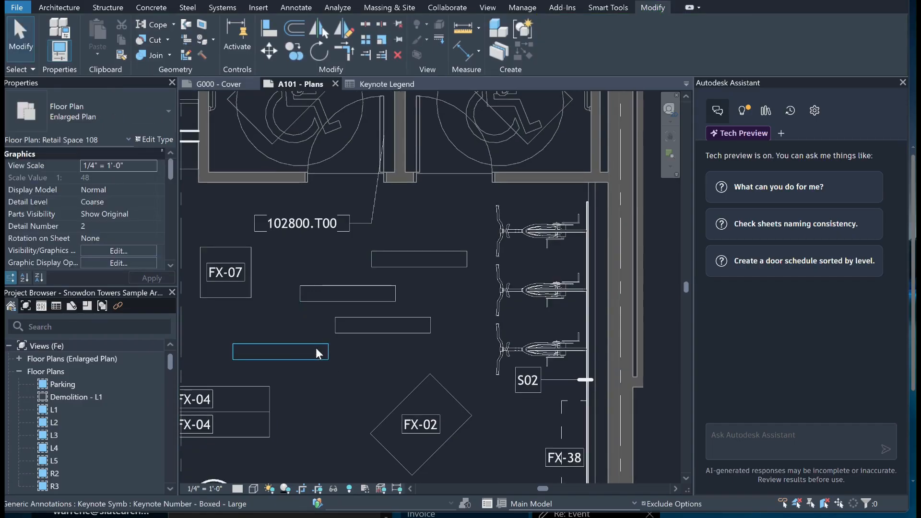
Delete three of the placed keynote symbols, keeping only the uppermost one beside the bikes
{"action": "left_click", "coordinate": [316, 353]}
{"action": "left_click", "coordinate": [376, 332]}
{"action": "key", "text": "Delete"}
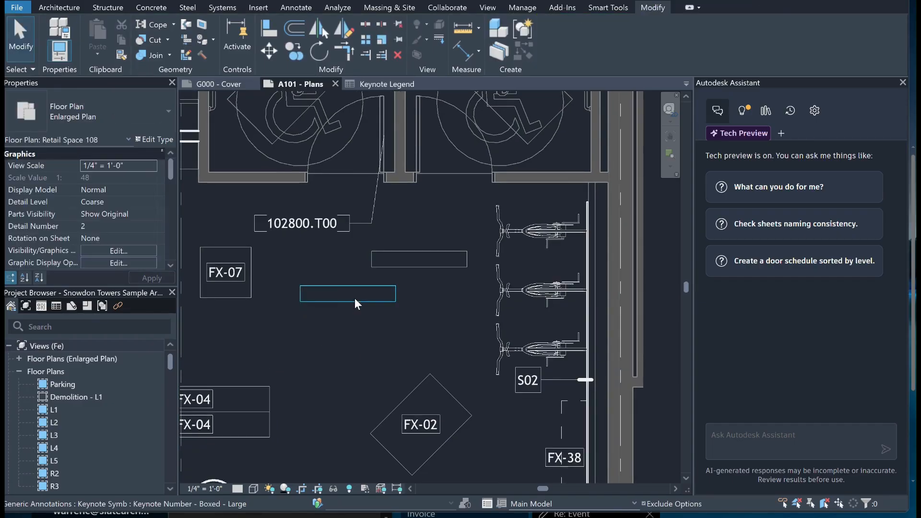
{"action": "left_click", "coordinate": [353, 298]}
{"action": "key", "text": "Delete"}
Set the remaining keynote symbol's Key ID to 001
{"action": "left_click", "coordinate": [394, 268]}
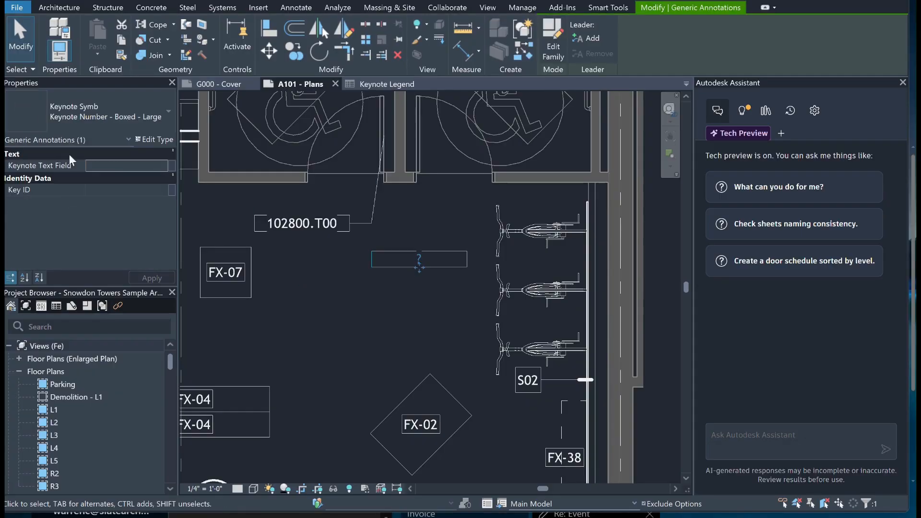
{"action": "left_click", "coordinate": [90, 166]}
{"action": "left_click", "coordinate": [97, 189]}
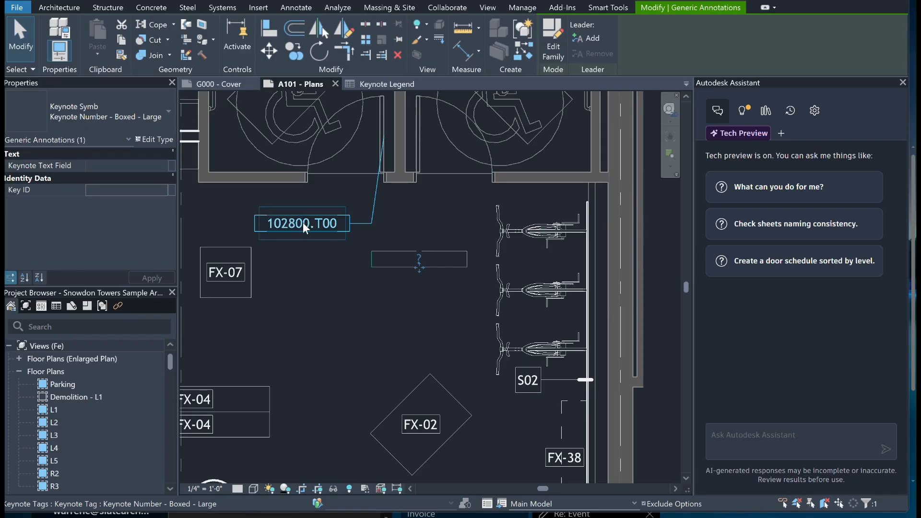
{"action": "left_click", "coordinate": [96, 189]}
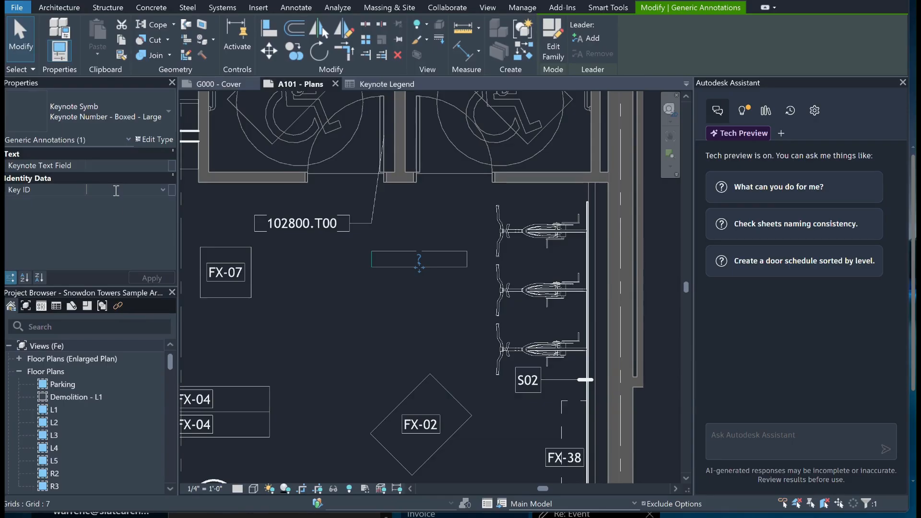
{"action": "type", "text": "001"}
{"action": "key", "text": "Return"}
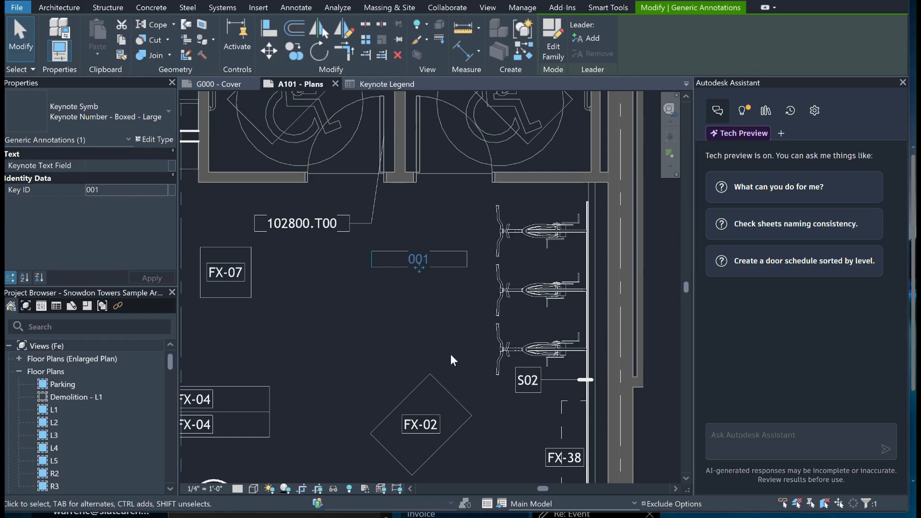
Reposition the 001 symbol and add a leader with an elbow pointing to the uppermost bike
{"action": "left_click_drag", "start_coordinate": [417, 267], "coordinate": [367, 298], "text": "ctrl"}
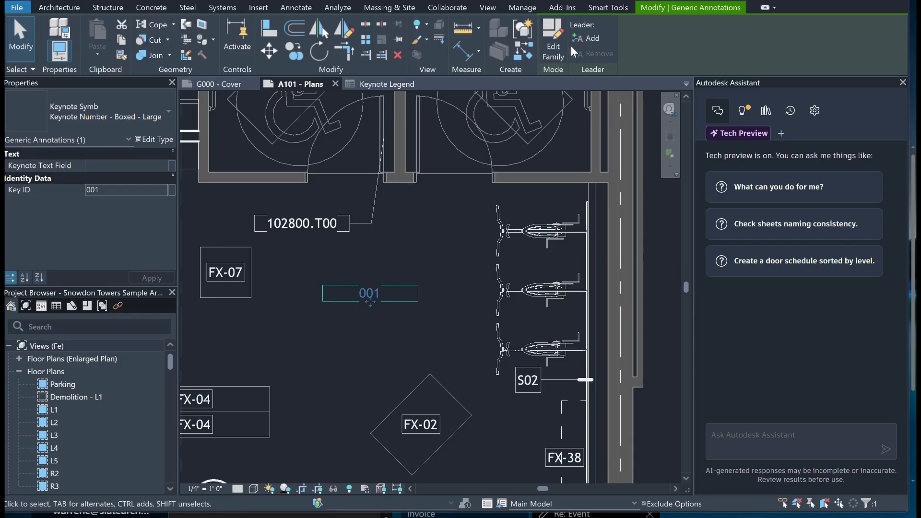
{"action": "scroll", "coordinate": [360, 269], "scroll_direction": "down", "scroll_amount": 3}
{"action": "scroll", "coordinate": [363, 281], "scroll_direction": "up", "scroll_amount": 1}
{"action": "left_click_drag", "start_coordinate": [288, 272], "coordinate": [536, 234]}
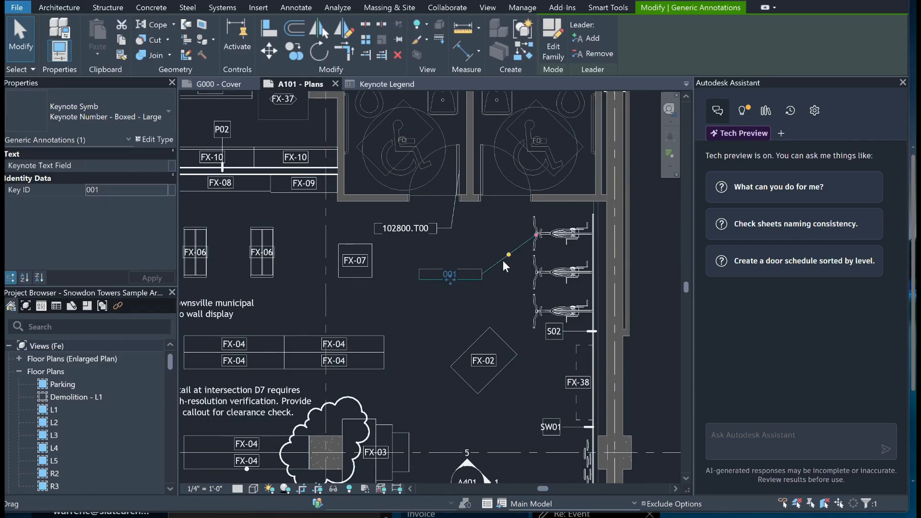
{"action": "left_click_drag", "start_coordinate": [496, 275], "coordinate": [507, 258]}
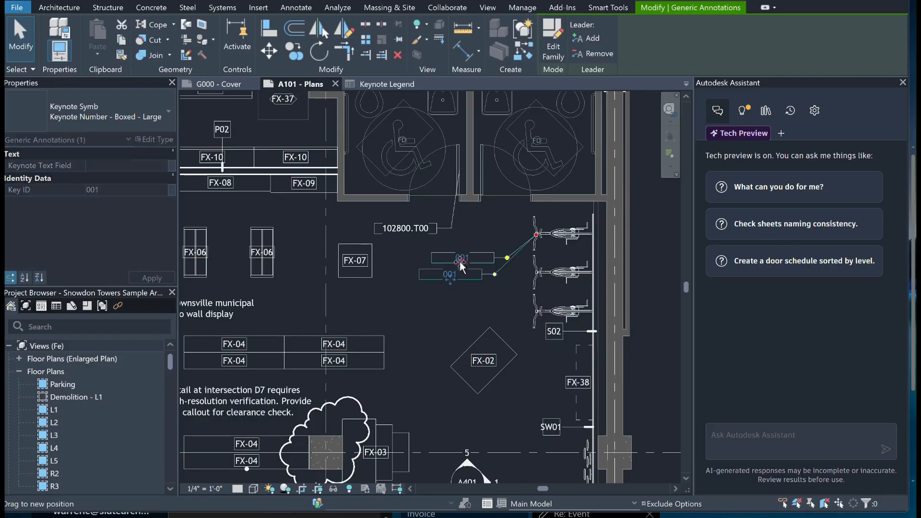
Set the 001 symbol's Keynote Text Field to "EXERCISE BIKE."
{"action": "left_click", "coordinate": [166, 164]}
{"action": "left_click", "coordinate": [170, 165]}
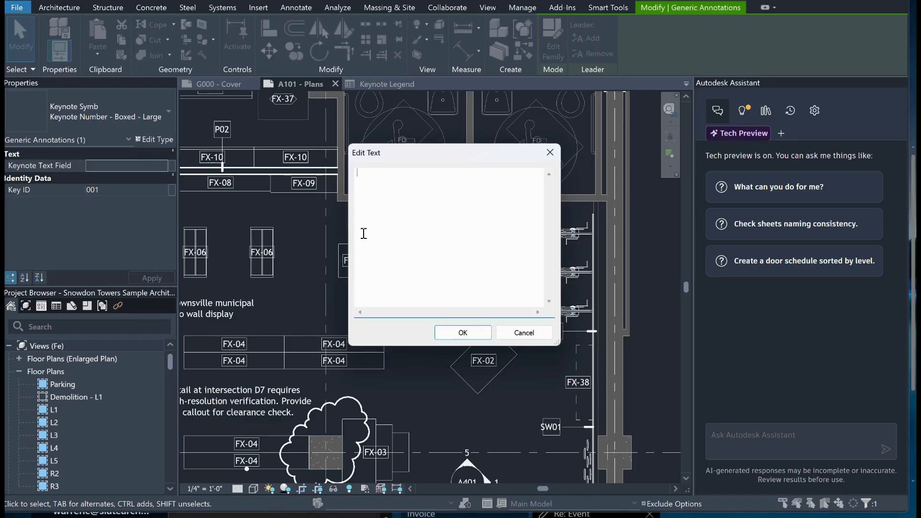
{"action": "type", "text": "EXERCISE BIKE."}
{"action": "left_click", "coordinate": [461, 333]}
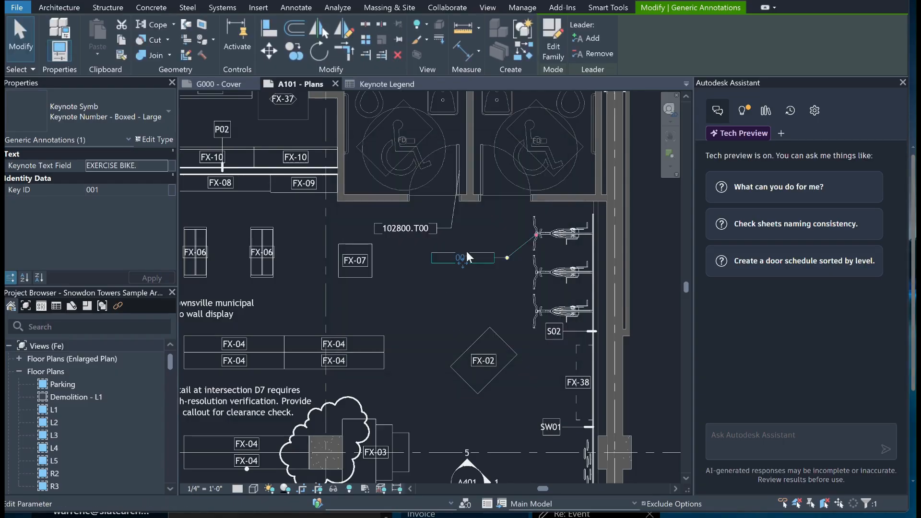
Examine the Keynote Legend on the sheet and the available keynoting commands
{"action": "scroll", "coordinate": [474, 254], "scroll_direction": "up", "scroll_amount": 1}
{"action": "middle_click_drag", "start_coordinate": [631, 281], "coordinate": [433, 355]}
{"action": "scroll", "coordinate": [314, 351], "scroll_direction": "down", "scroll_amount": 4}
{"action": "scroll", "coordinate": [535, 307], "scroll_direction": "up", "scroll_amount": 5}
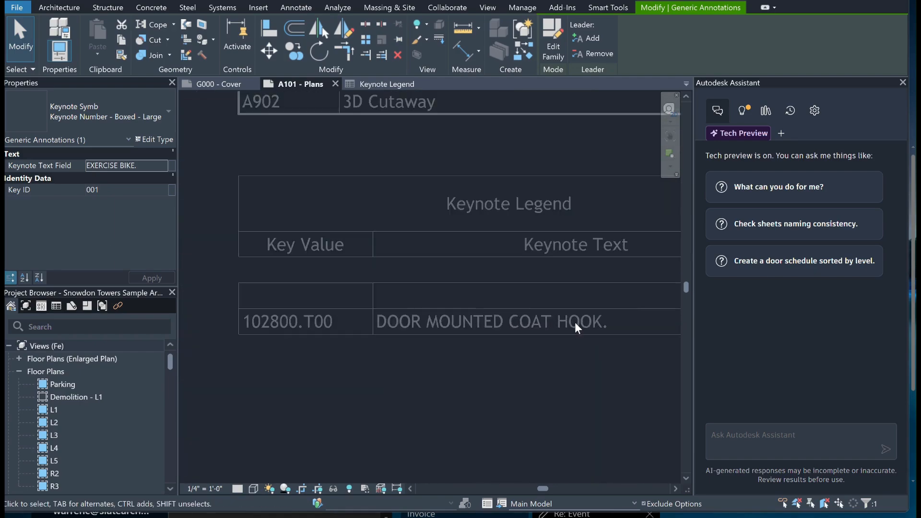
{"action": "key", "text": "Escape"}
{"action": "scroll", "coordinate": [441, 263], "scroll_direction": "down", "scroll_amount": 1}
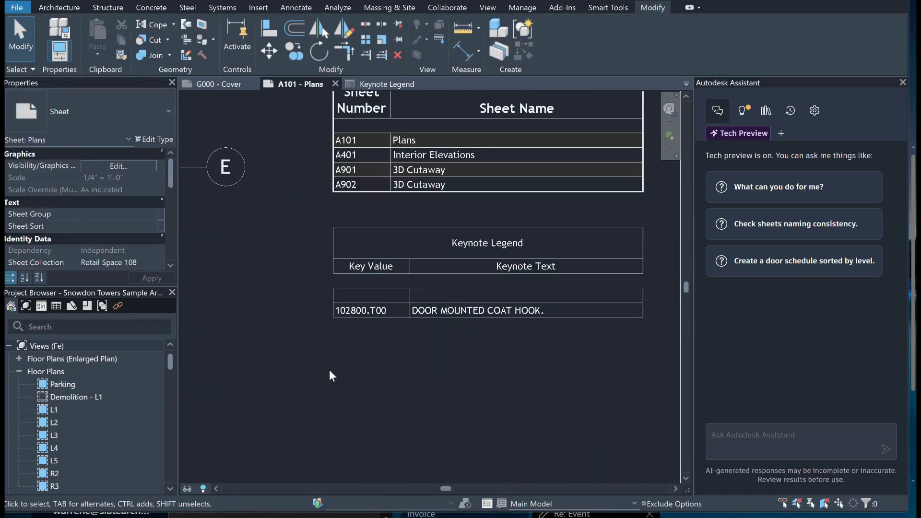
{"action": "left_click", "coordinate": [291, 10]}
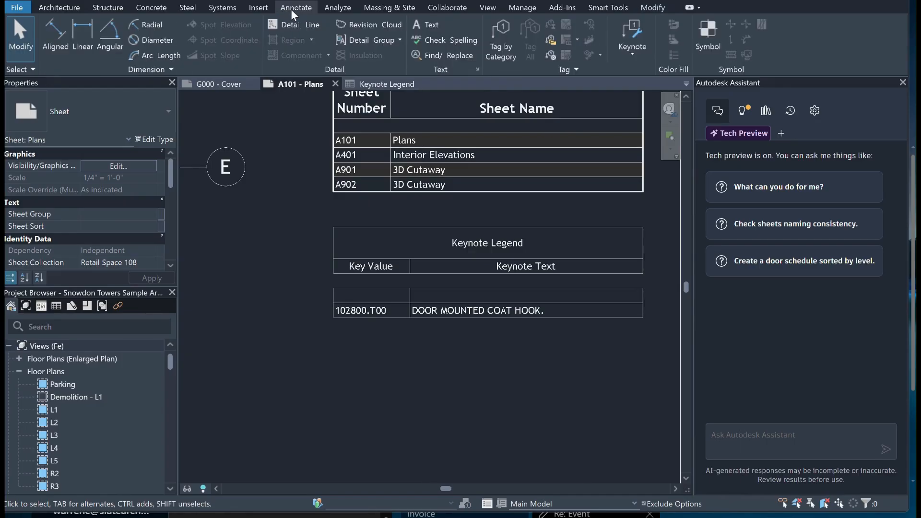
{"action": "left_click", "coordinate": [634, 58]}
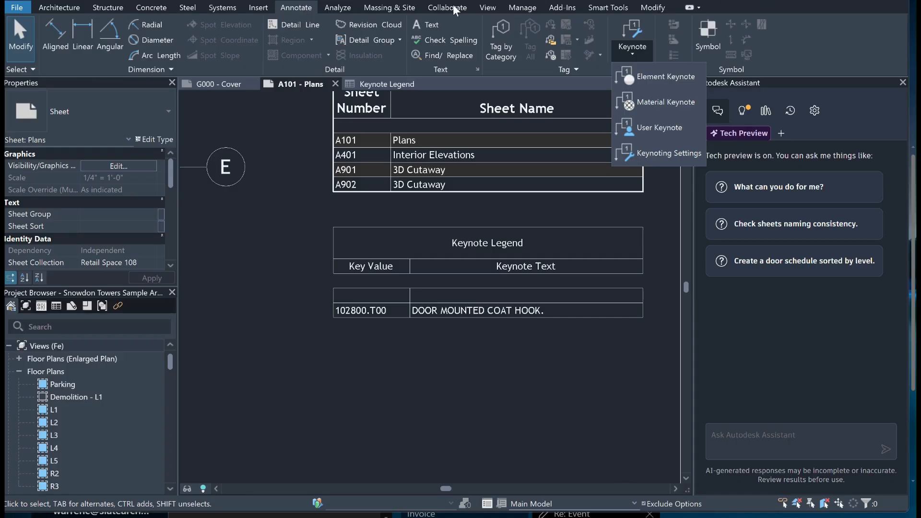
{"action": "left_click", "coordinate": [465, 22]}
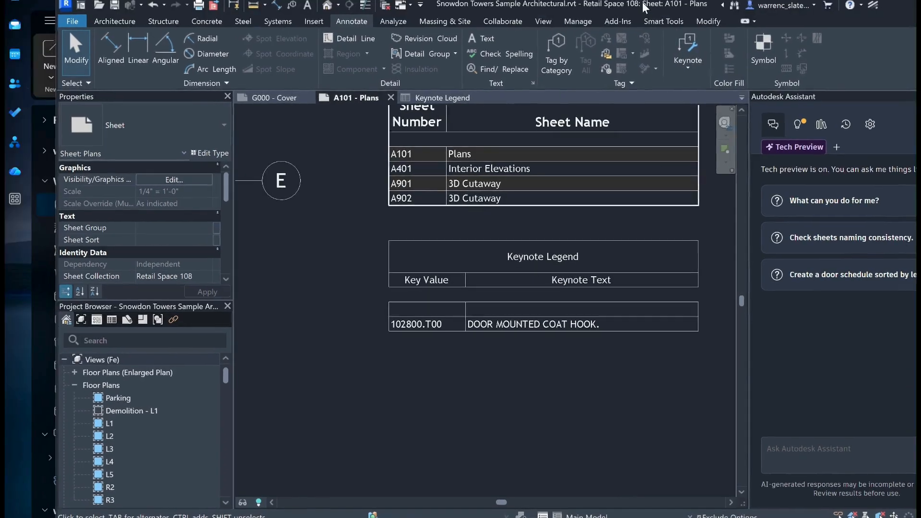
Start a new note block schedule based on the Keynote Symb family
{"action": "left_click_drag", "start_coordinate": [643, 3], "coordinate": [640, 2]}
{"action": "left_click", "coordinate": [542, 21]}
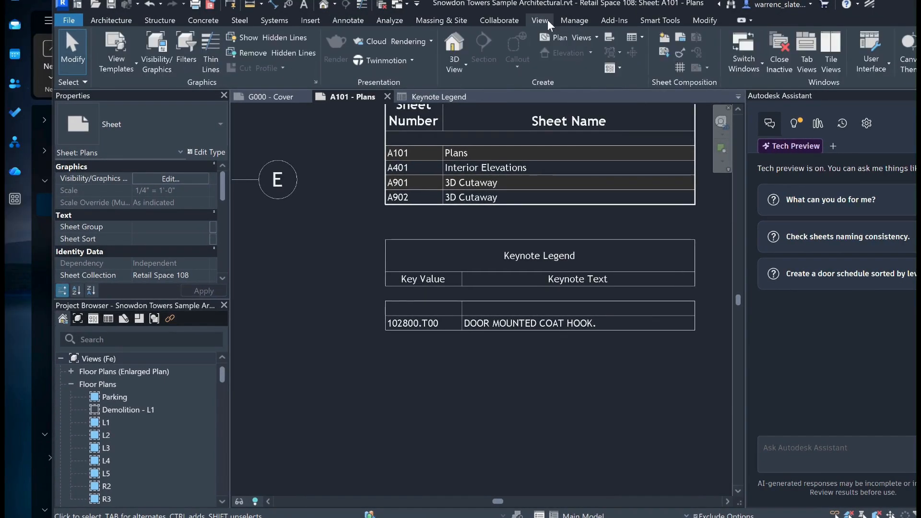
{"action": "double_click", "coordinate": [616, 7]}
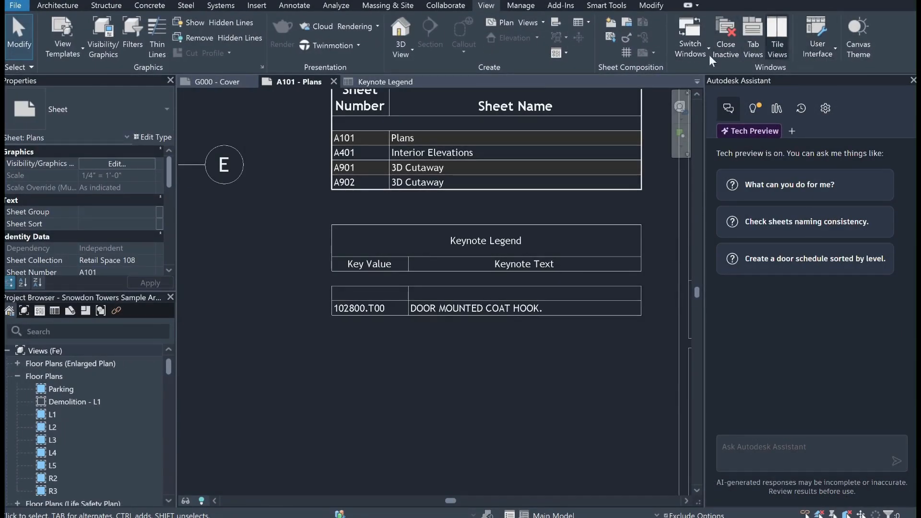
{"action": "left_click", "coordinate": [589, 22]}
{"action": "left_click", "coordinate": [611, 146]}
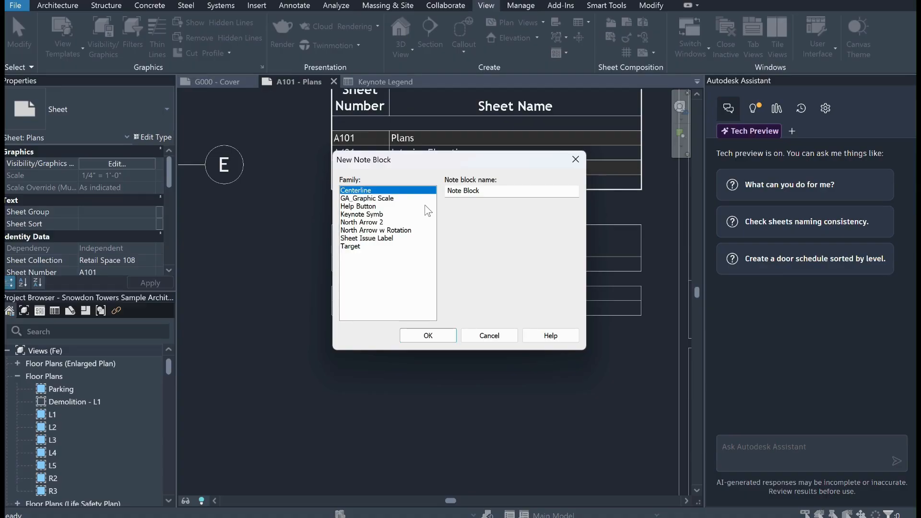
{"action": "left_click", "coordinate": [347, 199]}
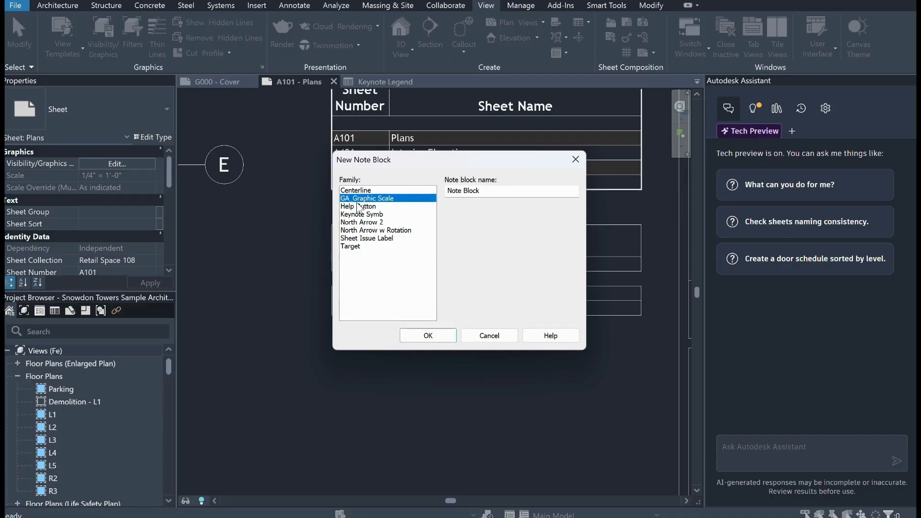
{"action": "left_click", "coordinate": [362, 238]}
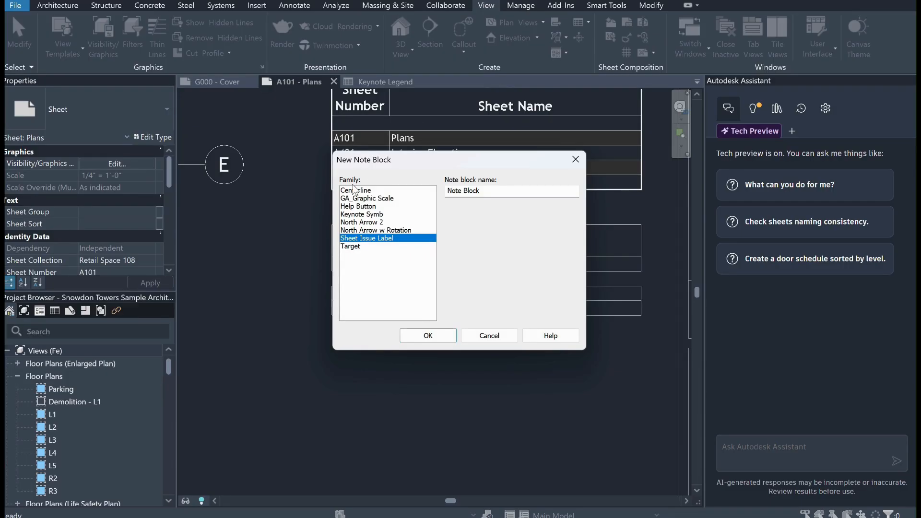
{"action": "left_click", "coordinate": [365, 215]}
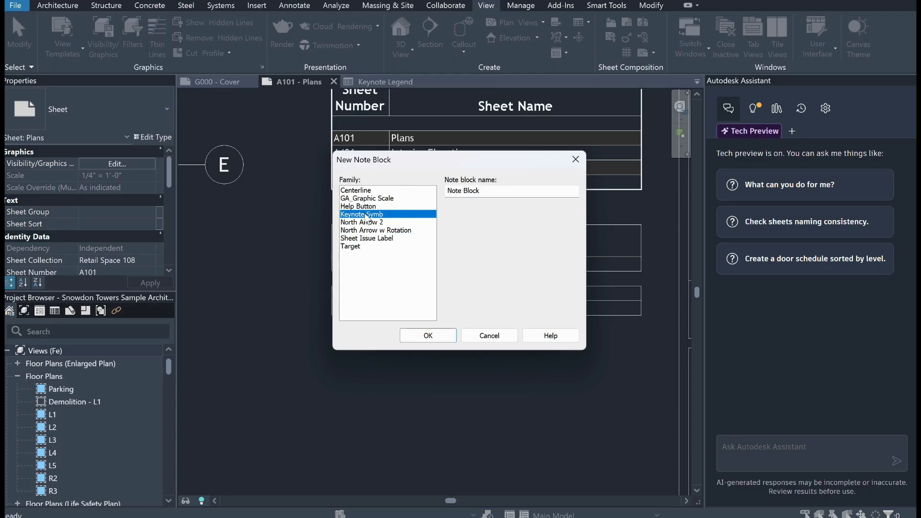
Name the note block PLAN NOTE LEGEND and proceed to its properties
{"action": "left_click_drag", "start_coordinate": [486, 191], "coordinate": [408, 197]}
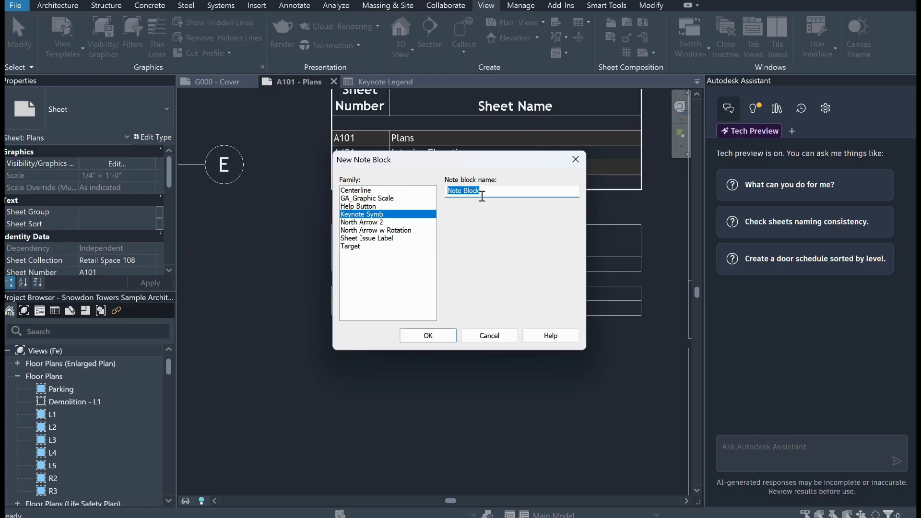
{"action": "type", "text": "PLANE"}
{"action": "type", "text": "OTE LEGEND"}
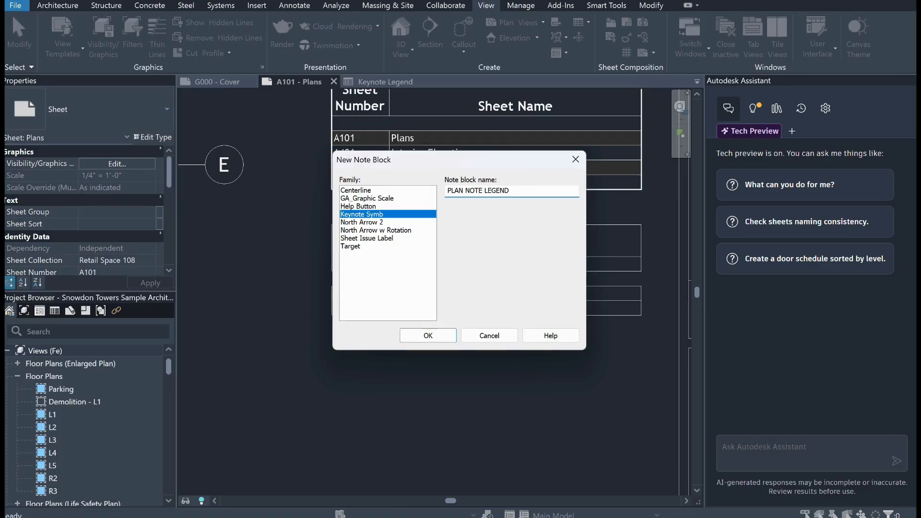
{"action": "left_click", "coordinate": [428, 335]}
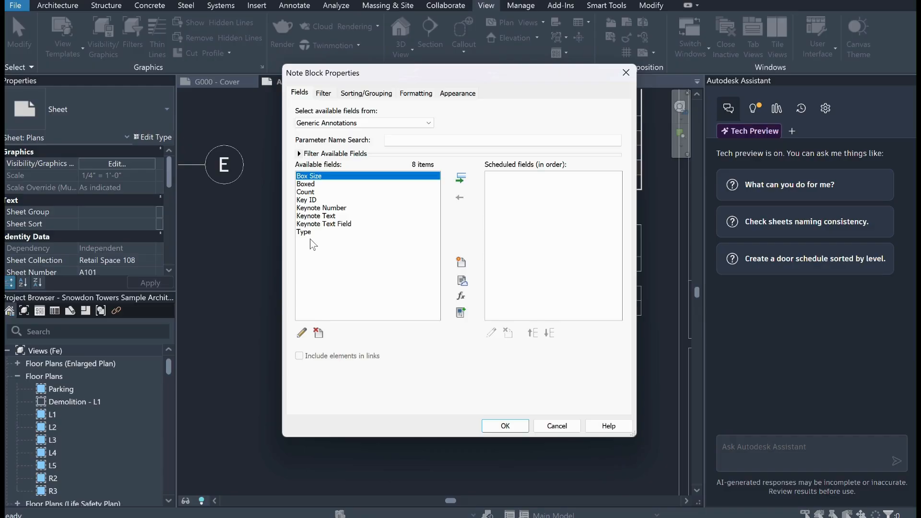
Add Keynote Number and Keynote Text Field to the note block's scheduled fields
{"action": "left_click", "coordinate": [320, 208]}
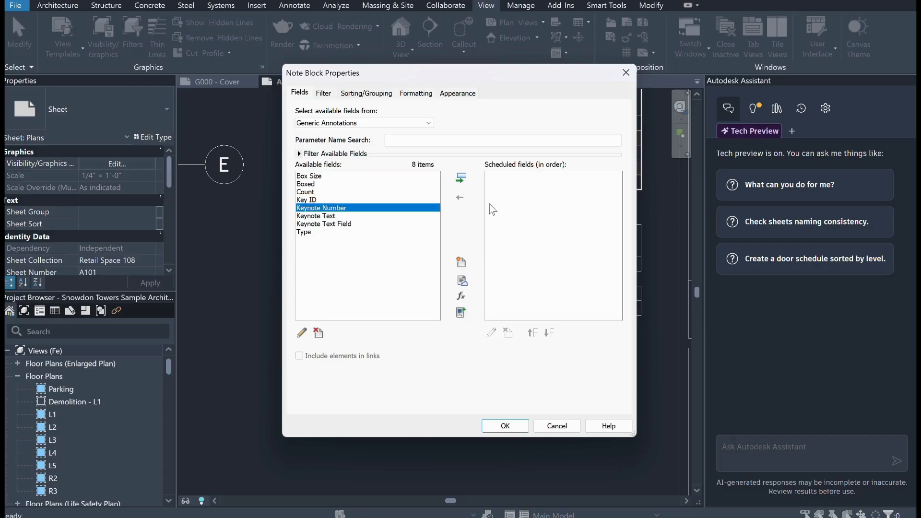
{"action": "left_click", "coordinate": [461, 179]}
{"action": "left_click", "coordinate": [320, 216]}
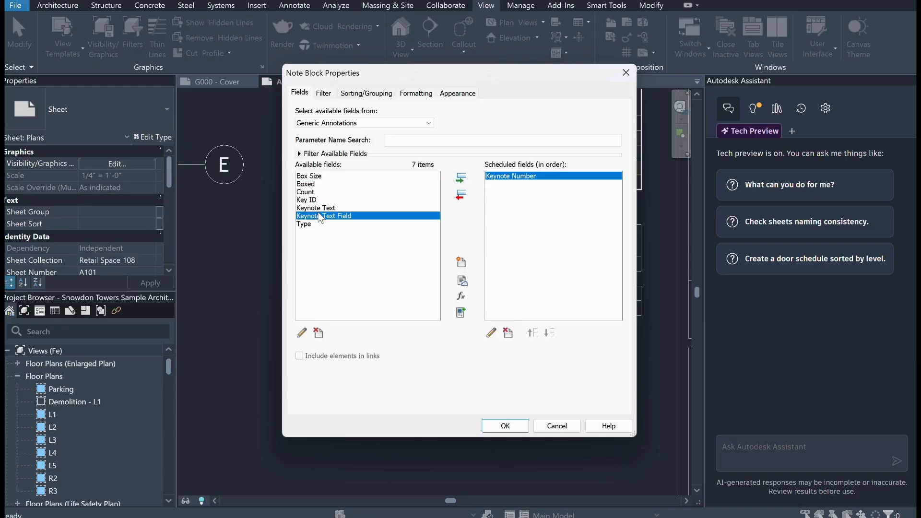
{"action": "left_click", "coordinate": [454, 177]}
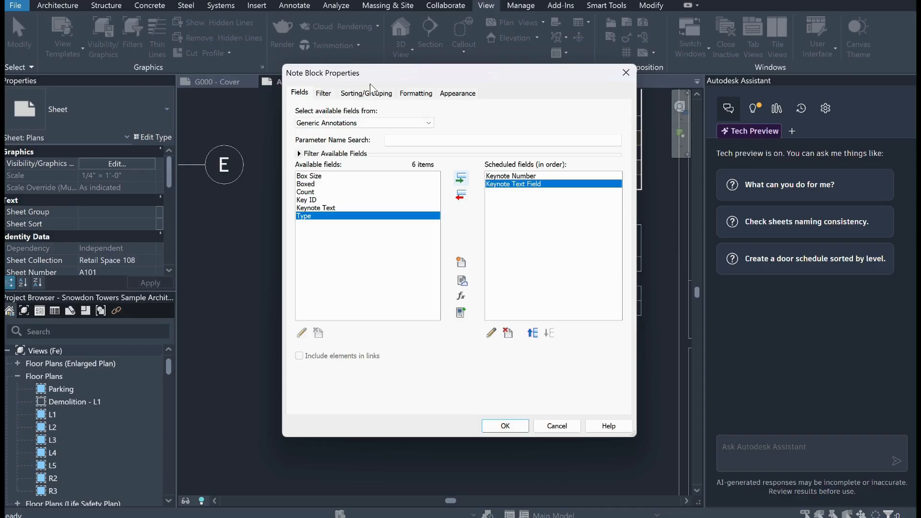
{"action": "mouse_move", "coordinate": [379, 77]}
{"action": "left_mouse_down"}
{"action": "mouse_move", "coordinate": [375, 93]}
{"action": "mouse_move", "coordinate": [375, 84]}
{"action": "left_mouse_up"}
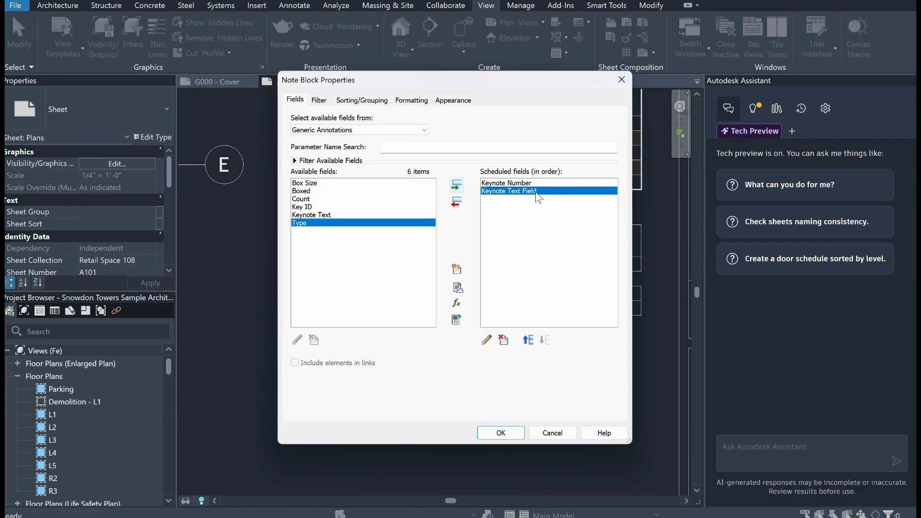
Try to filter the note block by Keynote Number using the "does not equal" condition
{"action": "left_click", "coordinate": [313, 103]}
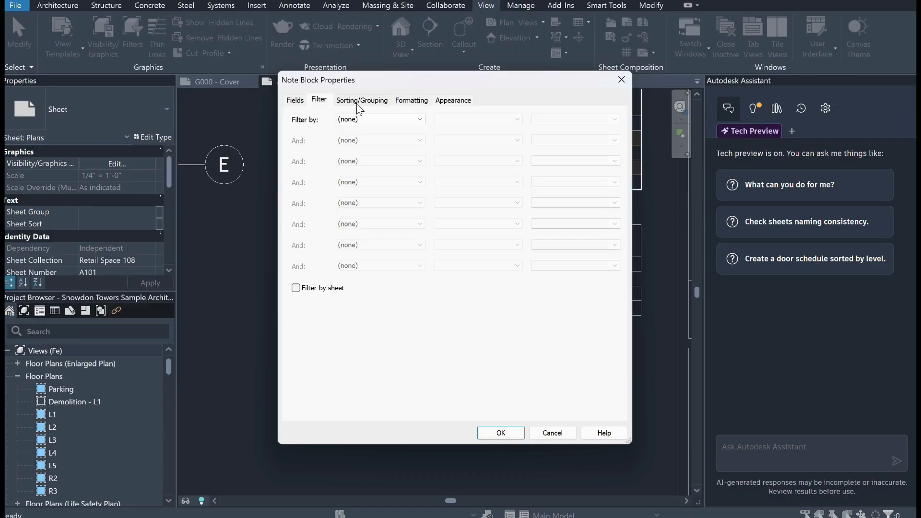
{"action": "left_click", "coordinate": [362, 119]}
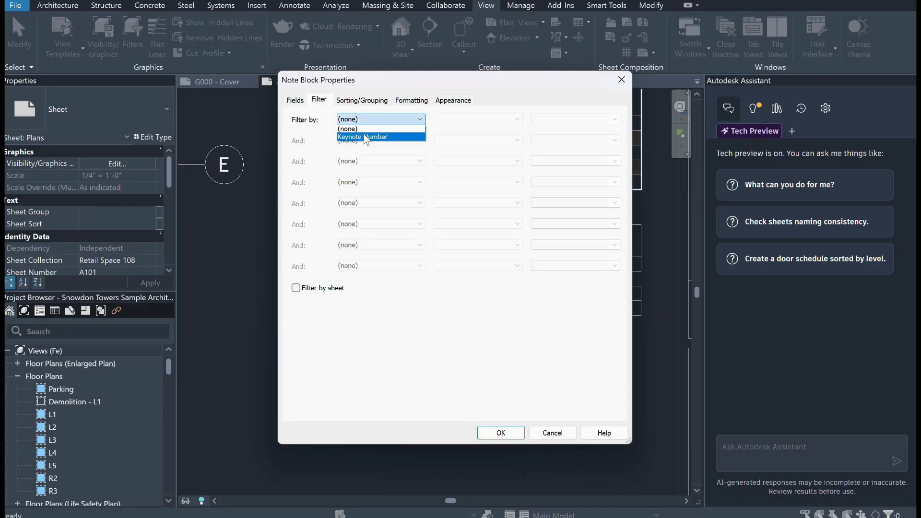
{"action": "left_click", "coordinate": [366, 137]}
{"action": "left_click", "coordinate": [458, 119]}
{"action": "left_click", "coordinate": [458, 136]}
{"action": "left_click", "coordinate": [580, 119]}
{"action": "left_click", "coordinate": [579, 119]}
{"action": "left_click", "coordinate": [539, 120]}
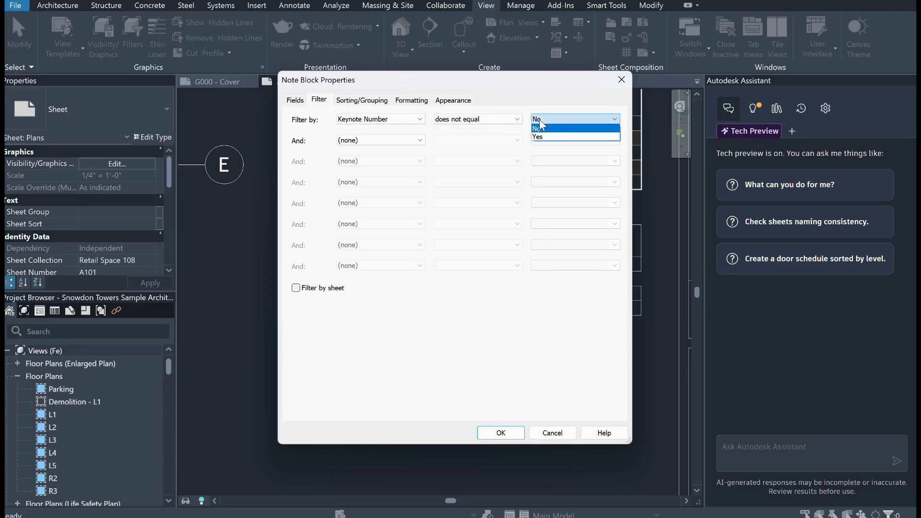
{"action": "left_click", "coordinate": [367, 120]}
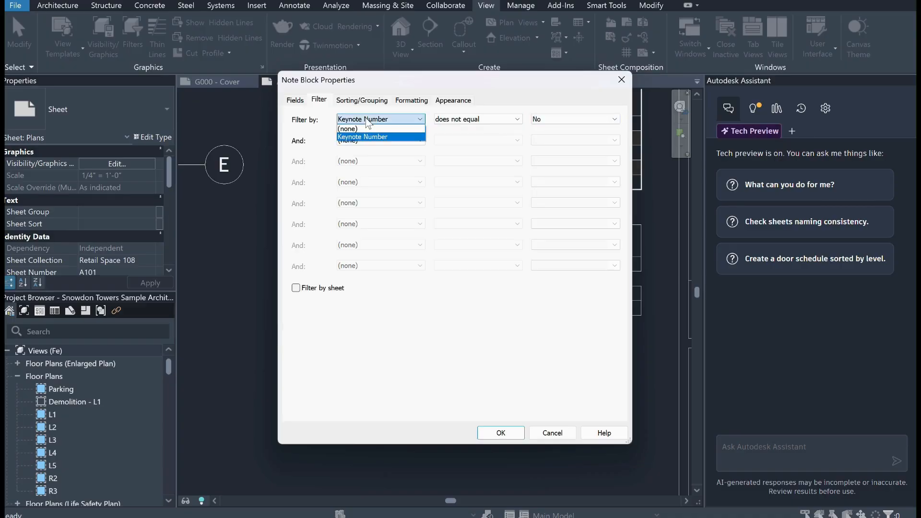
{"action": "left_click", "coordinate": [367, 124]}
Add Key ID to the scheduled fields ahead of Keynote Text Field and remove Keynote Number
{"action": "left_click", "coordinate": [295, 100]}
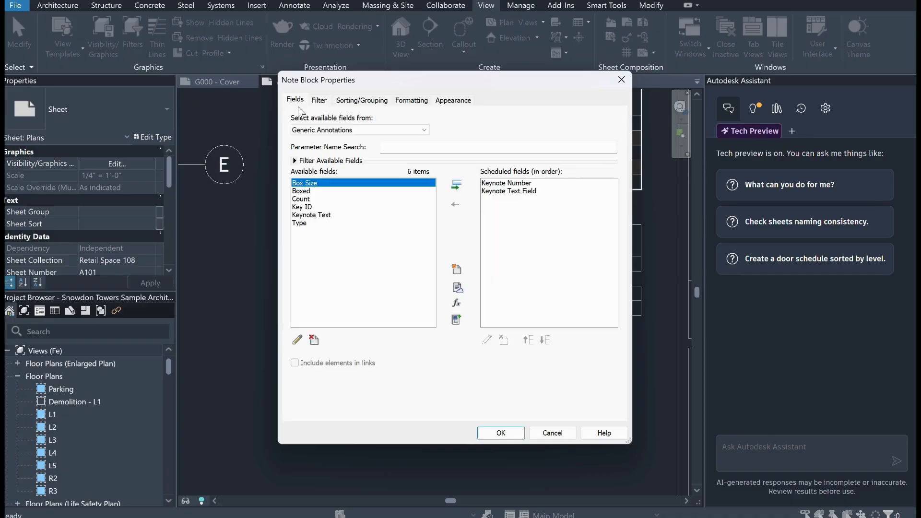
{"action": "left_click", "coordinate": [312, 206]}
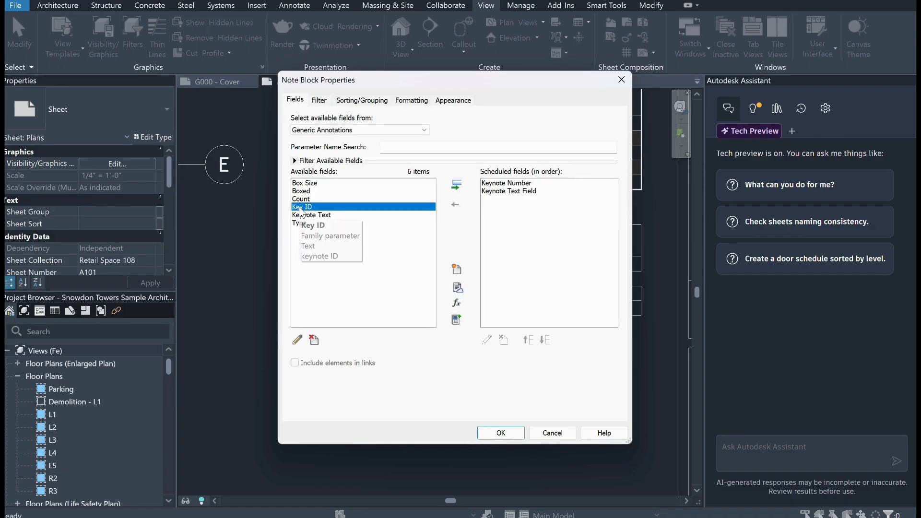
{"action": "left_click", "coordinate": [457, 184]}
{"action": "left_click", "coordinate": [528, 340]}
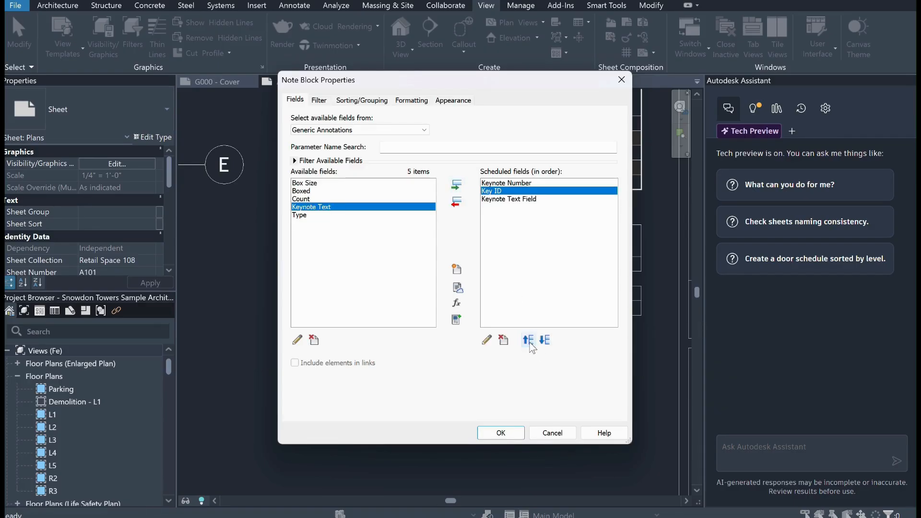
{"action": "left_click", "coordinate": [508, 183]}
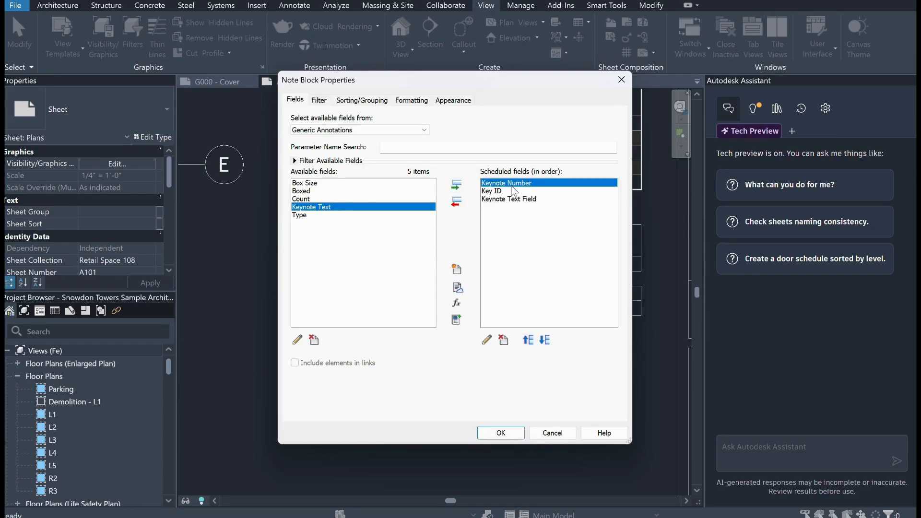
{"action": "left_click", "coordinate": [455, 204]}
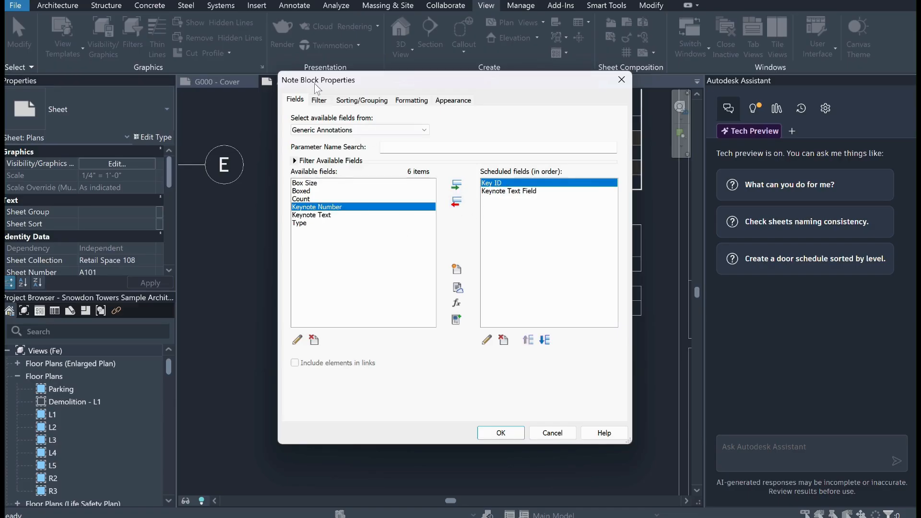
Filter the note block so that Key ID does not equal XX
{"action": "left_click", "coordinate": [319, 101]}
{"action": "left_click", "coordinate": [380, 119]}
{"action": "left_click", "coordinate": [374, 133]}
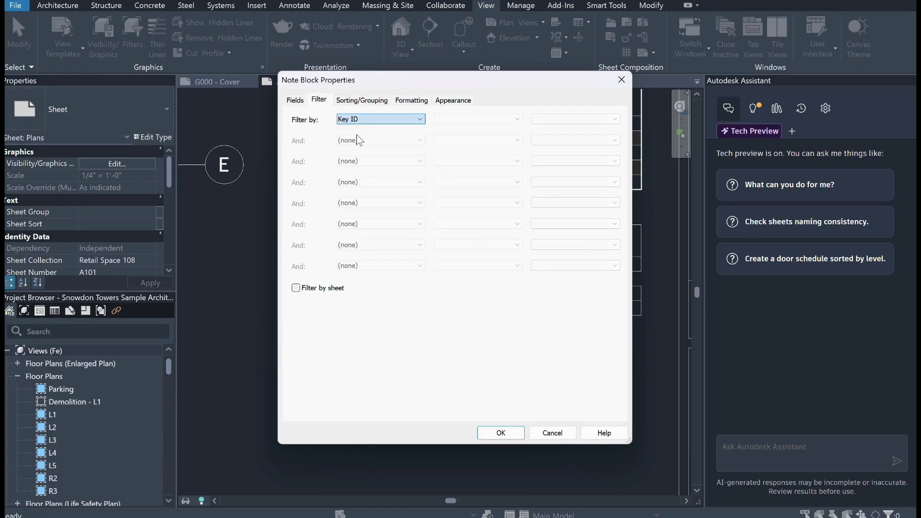
{"action": "left_click", "coordinate": [439, 119]}
{"action": "left_click", "coordinate": [455, 136]}
{"action": "left_click", "coordinate": [536, 120]}
{"action": "type", "text": "xx"}
{"action": "double_click", "coordinate": [538, 119]}
{"action": "type", "text": "XX"}
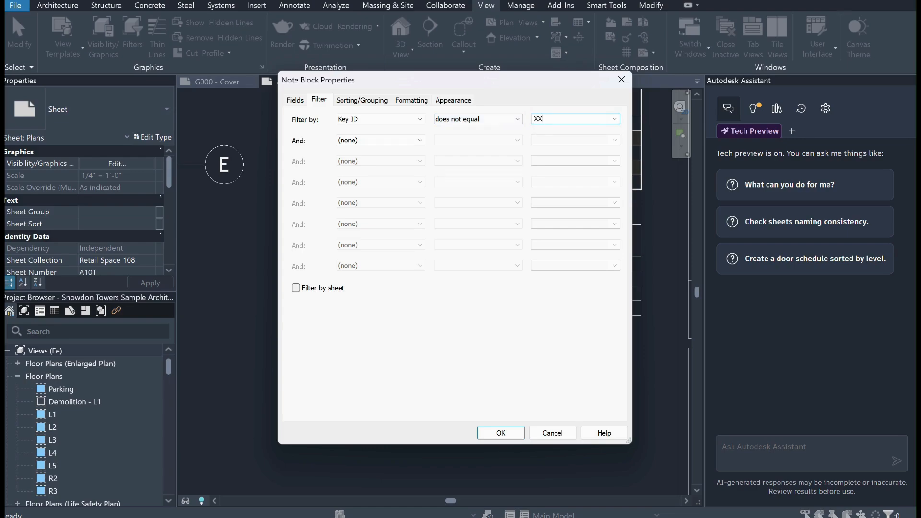
Turn off itemizing every instance and sort ascending by Key ID with a blank line, with Keynote Text Field as the second sort key
{"action": "left_click", "coordinate": [370, 103]}
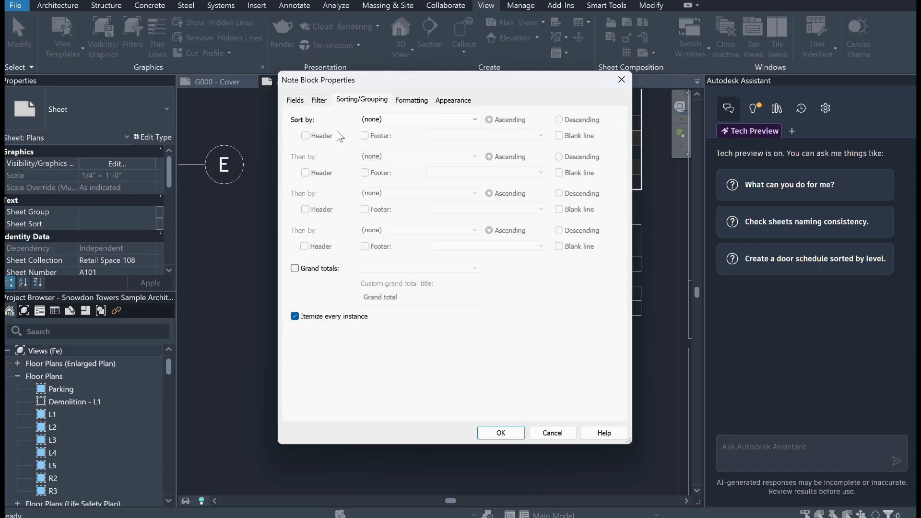
{"action": "left_click", "coordinate": [332, 319]}
{"action": "left_click", "coordinate": [388, 121]}
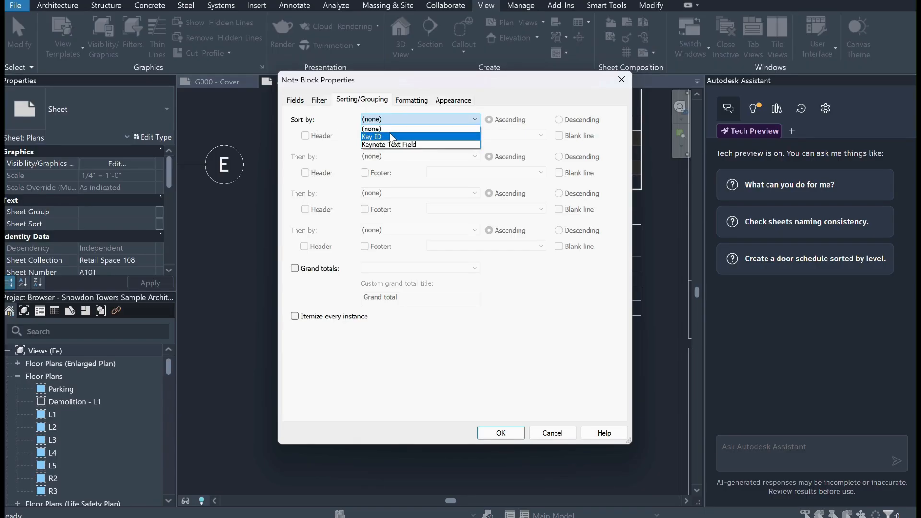
{"action": "left_click", "coordinate": [392, 137]}
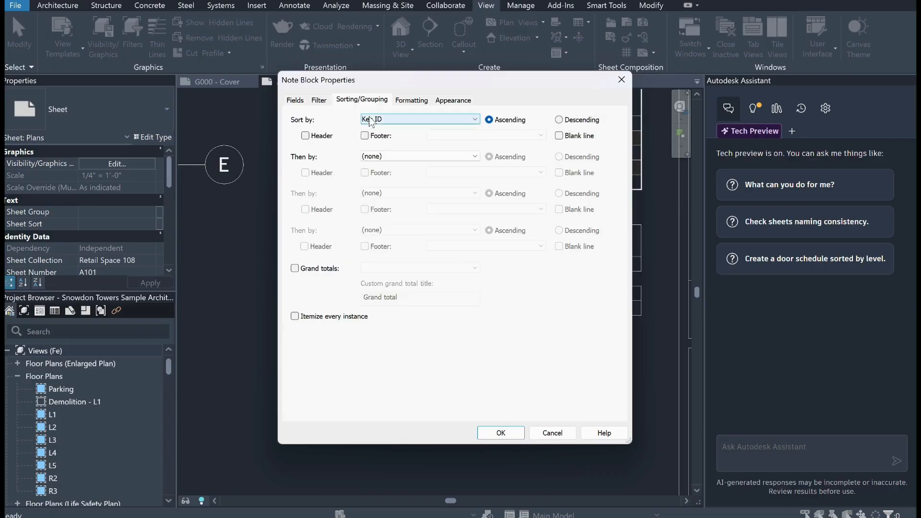
{"action": "left_click", "coordinate": [382, 160]}
{"action": "left_click", "coordinate": [376, 185]}
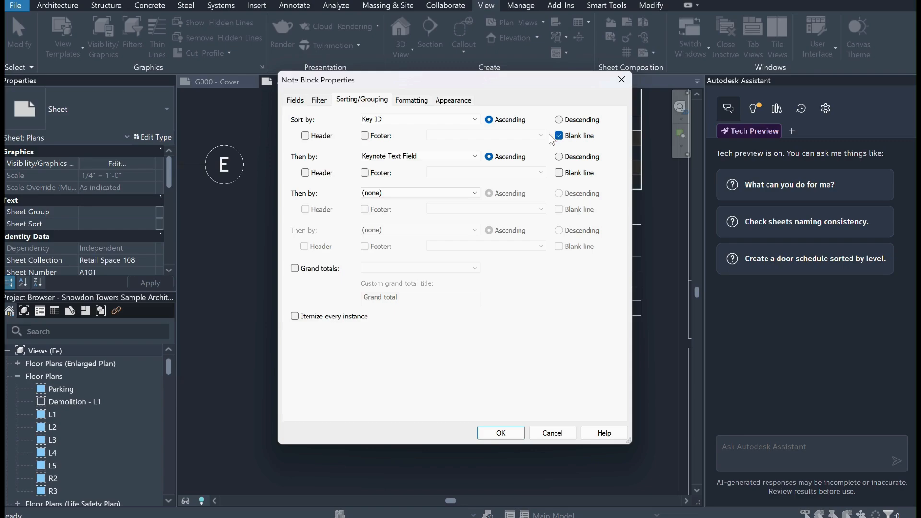
Review the note block's formatting and sorting settings, and generate the PLAN NOTE LEGEND schedule
{"action": "left_click", "coordinate": [411, 100]}
{"action": "left_click", "coordinate": [456, 100]}
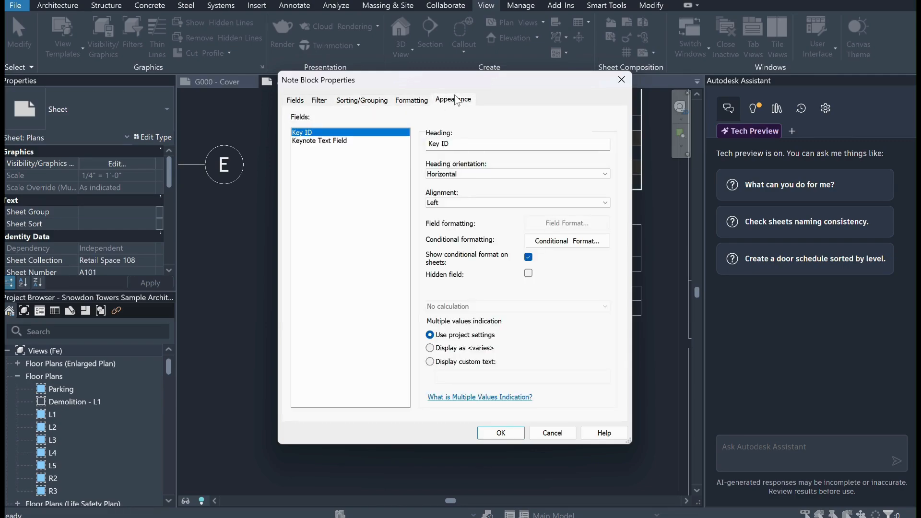
{"action": "left_click", "coordinate": [418, 101]}
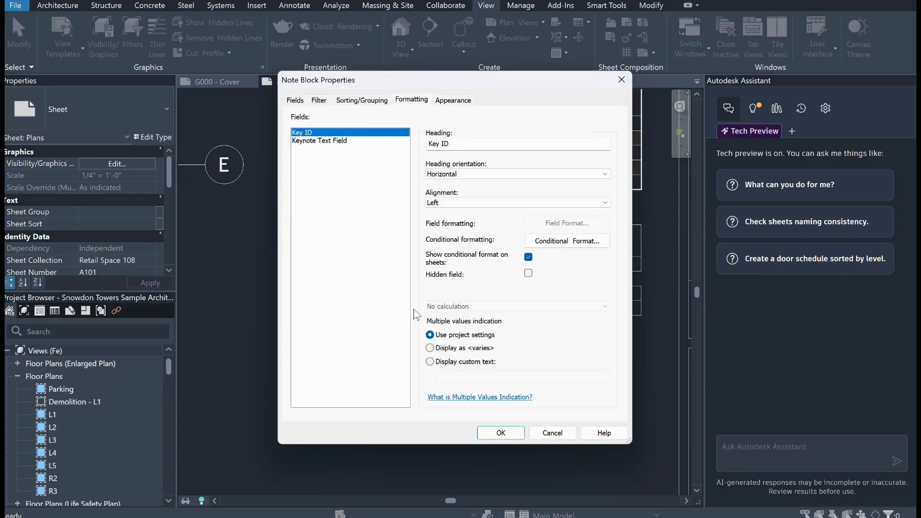
{"action": "left_click", "coordinate": [375, 102]}
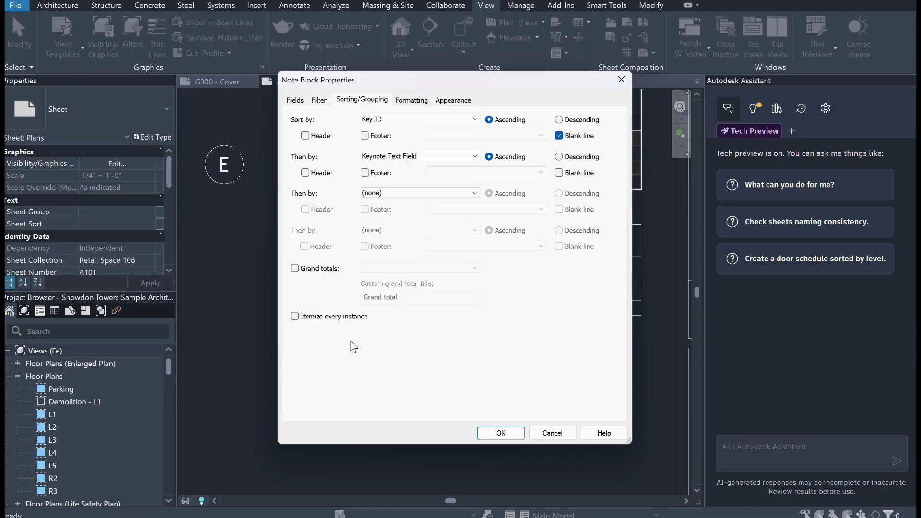
{"action": "left_click", "coordinate": [499, 432]}
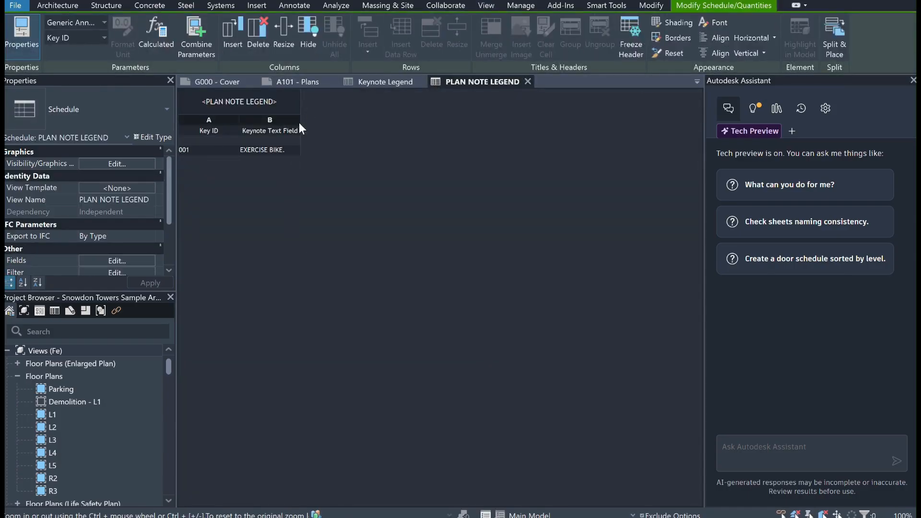
Widen the schedule's Keynote Text Field column and copy the schedule title text
{"action": "left_click_drag", "start_coordinate": [300, 122], "coordinate": [402, 122]}
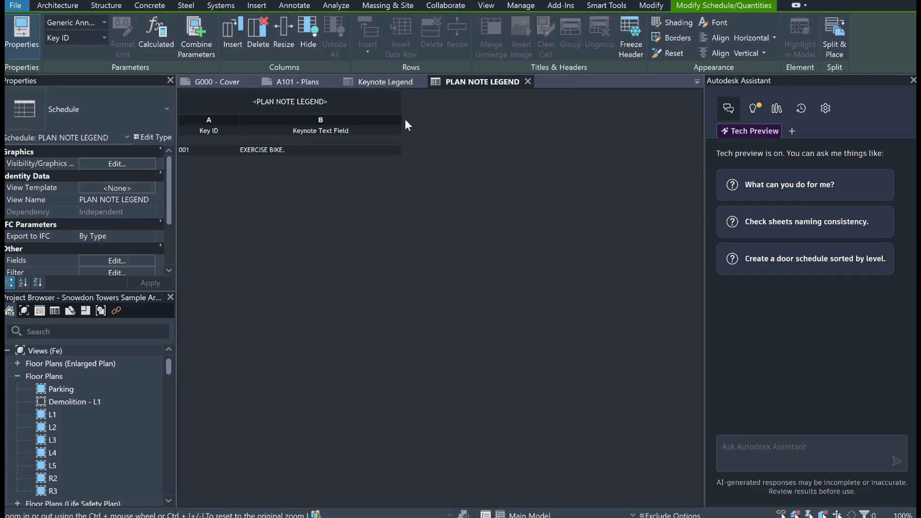
{"action": "left_click", "coordinate": [344, 99]}
{"action": "key", "text": "ctrl+c"}
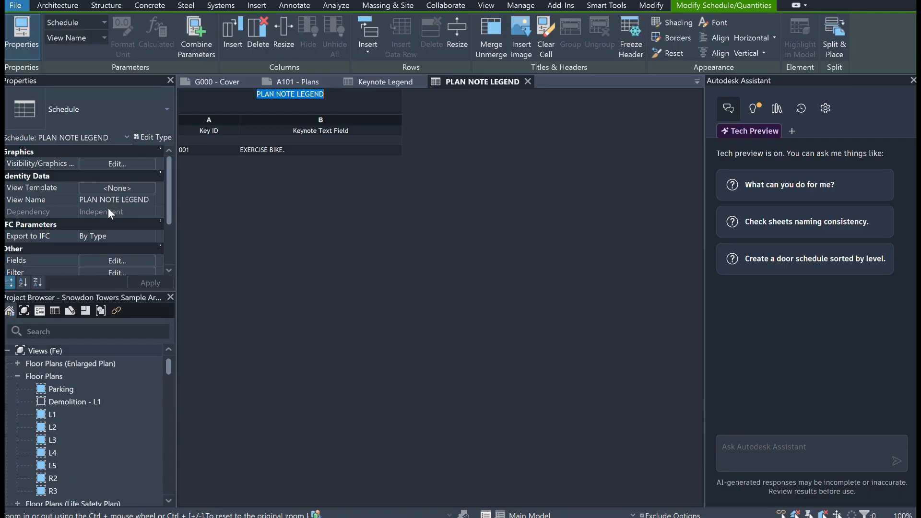
{"action": "scroll", "coordinate": [110, 221], "scroll_direction": "down", "scroll_amount": 2}
{"action": "scroll", "coordinate": [114, 235], "scroll_direction": "up", "scroll_amount": 2}
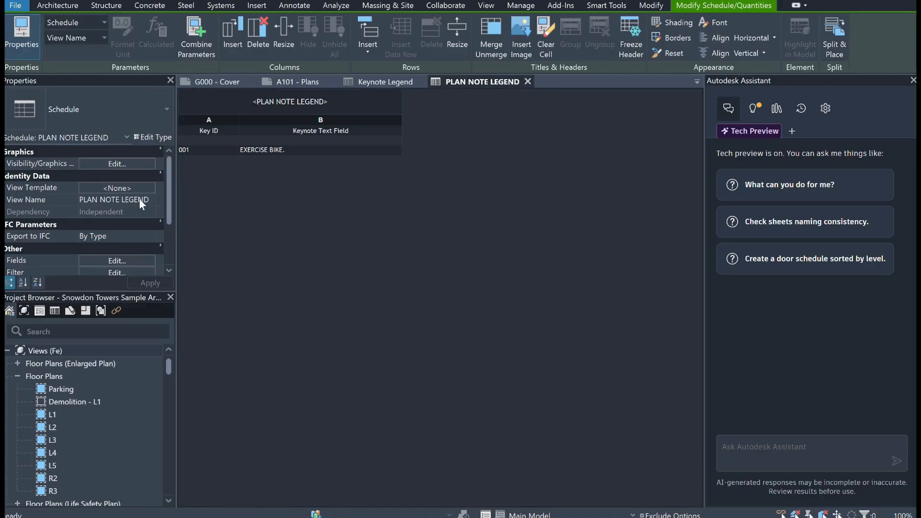
Find the PLAN NOTE LEGEND schedule in the project browser and place it on sheet A101 below the Keynote Legend
{"action": "left_click", "coordinate": [528, 82]}
{"action": "left_click", "coordinate": [143, 354]}
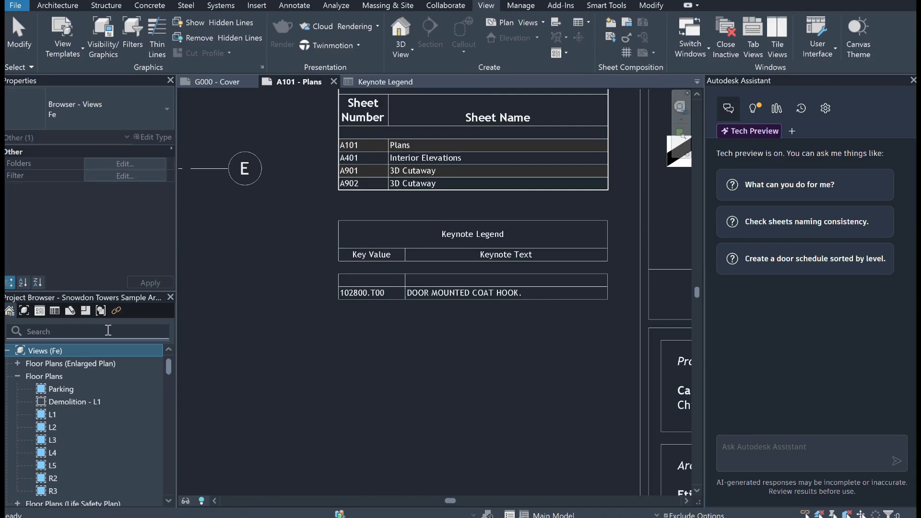
{"action": "left_click", "coordinate": [108, 330]}
{"action": "key", "text": "ctrl+v"}
{"action": "left_click_drag", "start_coordinate": [85, 376], "coordinate": [485, 358]}
{"action": "left_click", "coordinate": [462, 354]}
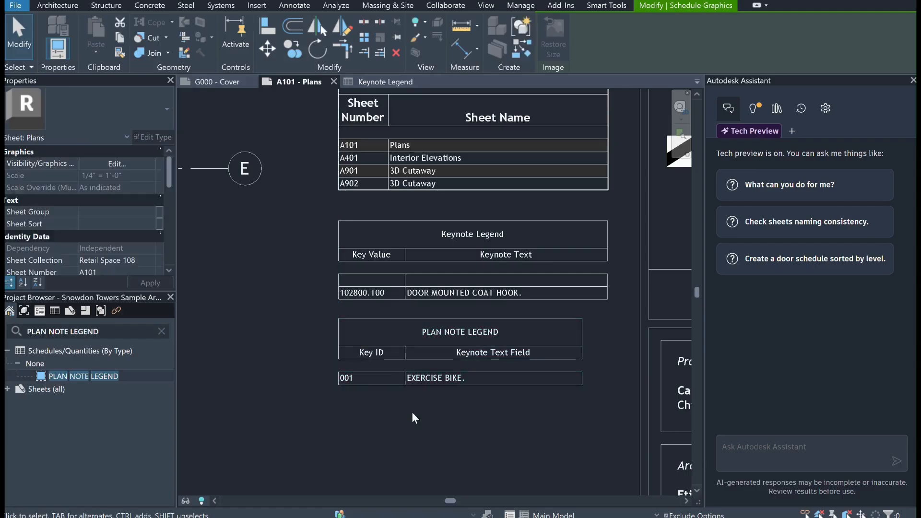
Widen the placed PLAN NOTE LEGEND to match the width of the Keynote Legend above it
{"action": "left_click_drag", "start_coordinate": [582, 343], "coordinate": [608, 343]}
{"action": "left_click", "coordinate": [525, 409]}
{"action": "scroll", "coordinate": [543, 343], "scroll_direction": "down", "scroll_amount": 3}
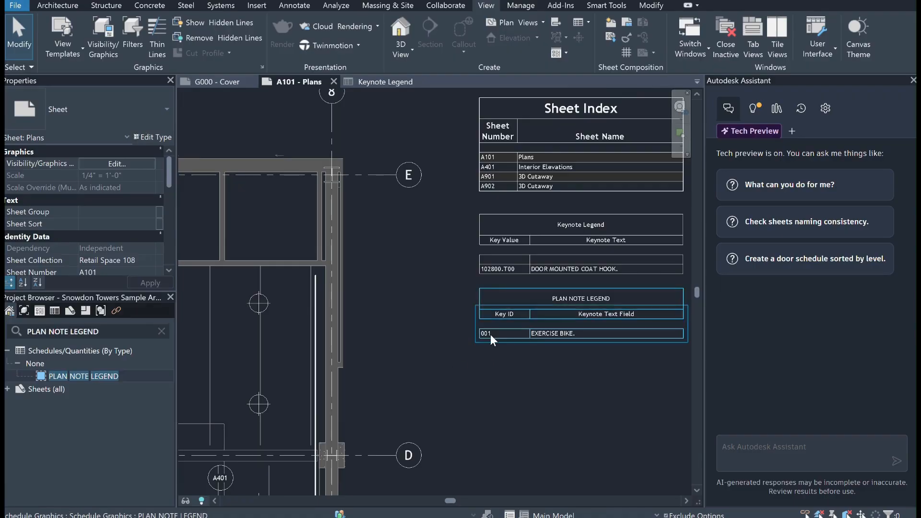
Open the PLAN NOTE LEGEND schedule from the sheet, change the exercise bike's Key ID to 00Y, and close the schedule
{"action": "scroll", "coordinate": [490, 335], "scroll_direction": "down", "scroll_amount": 3}
{"action": "scroll", "coordinate": [586, 295], "scroll_direction": "up", "scroll_amount": 3}
{"action": "double_click", "coordinate": [596, 287]}
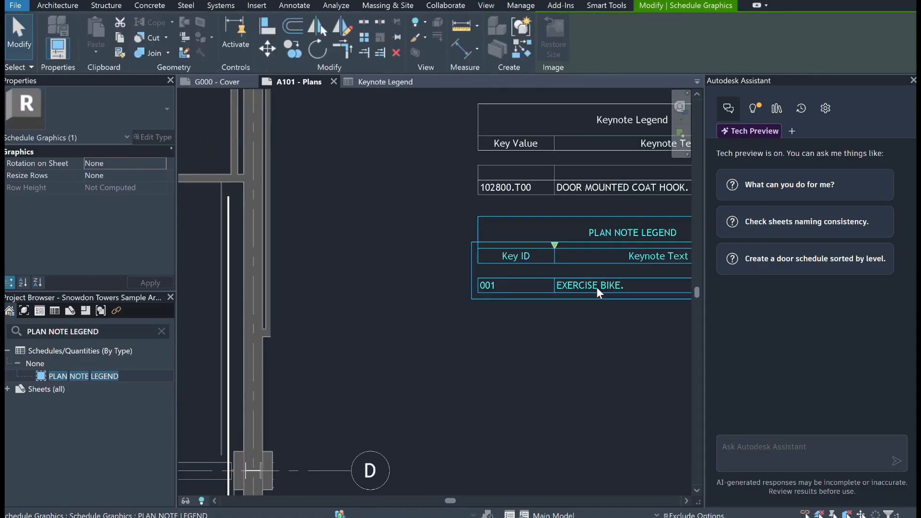
{"action": "left_click", "coordinate": [203, 151]}
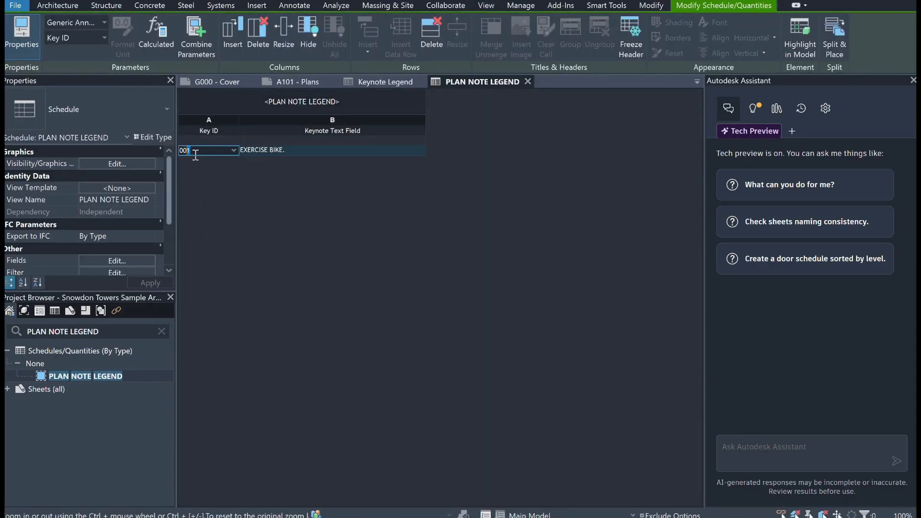
{"action": "type", "text": "Y"}
{"action": "left_click", "coordinate": [527, 81]}
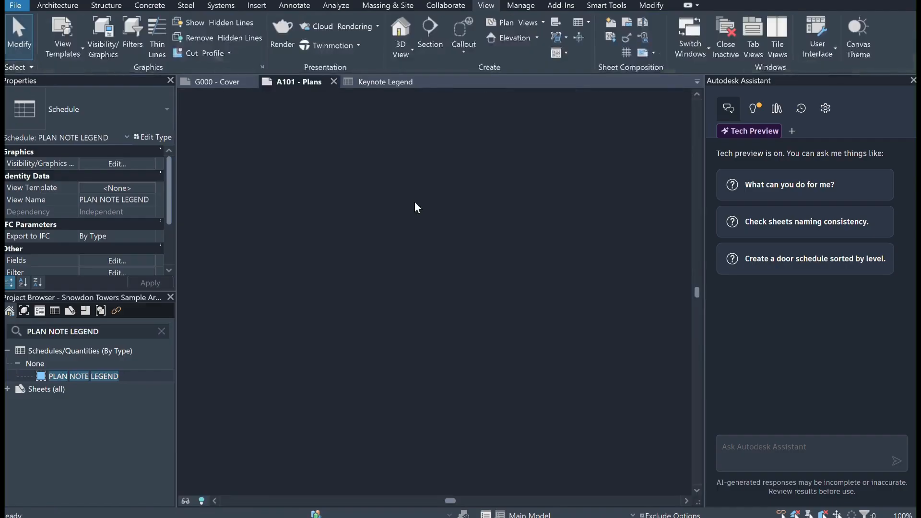
Examine the boxed keynote beside the top exercise bike on the enlarged plan for its updated Key ID
{"action": "middle_click_drag", "start_coordinate": [542, 271], "coordinate": [541, 267]}
{"action": "middle_click_drag", "start_coordinate": [481, 317], "coordinate": [641, 269]}
{"action": "scroll", "coordinate": [640, 270], "scroll_direction": "down", "scroll_amount": 1}
{"action": "middle_click_drag", "start_coordinate": [509, 320], "coordinate": [639, 341]}
{"action": "scroll", "coordinate": [640, 340], "scroll_direction": "down", "scroll_amount": 1}
{"action": "middle_click_drag", "start_coordinate": [348, 220], "coordinate": [541, 327]}
{"action": "scroll", "coordinate": [541, 327], "scroll_direction": "down", "scroll_amount": 2}
{"action": "middle_click_drag", "start_coordinate": [431, 316], "coordinate": [327, 136]}
{"action": "scroll", "coordinate": [349, 225], "scroll_direction": "down", "scroll_amount": 2}
{"action": "middle_click_drag", "start_coordinate": [608, 263], "coordinate": [687, 264]}
{"action": "middle_click_drag", "start_coordinate": [198, 301], "coordinate": [527, 317]}
{"action": "scroll", "coordinate": [476, 222], "scroll_direction": "up", "scroll_amount": 1}
{"action": "scroll", "coordinate": [457, 216], "scroll_direction": "up", "scroll_amount": 5}
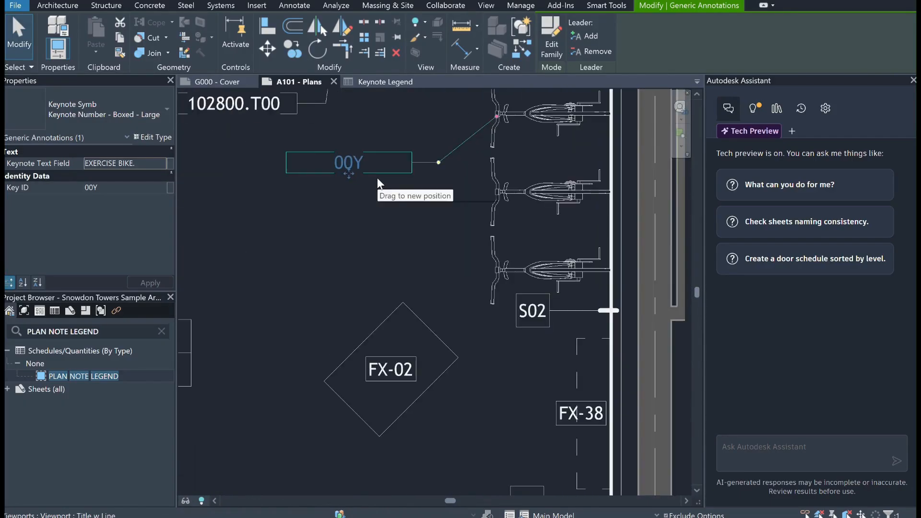
Copy the 00Y keynote with its leader down to the second and third exercise bikes
{"action": "left_click", "coordinate": [377, 178]}
{"action": "left_click", "coordinate": [381, 169]}
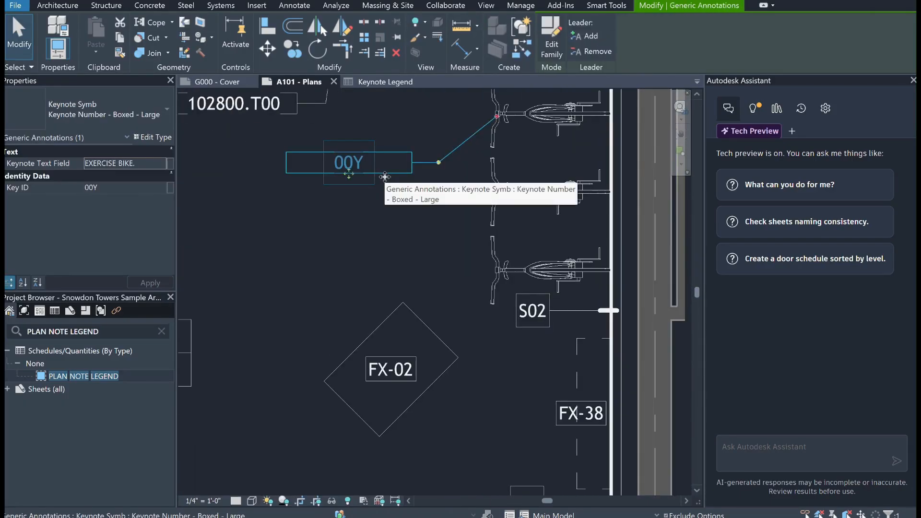
{"action": "key", "text": "c"}
{"action": "key", "text": "o"}
{"action": "left_click", "coordinate": [407, 183]}
{"action": "left_click", "coordinate": [406, 229]}
{"action": "left_click", "coordinate": [407, 307]}
{"action": "scroll", "coordinate": [411, 308], "scroll_direction": "down", "scroll_amount": 5}
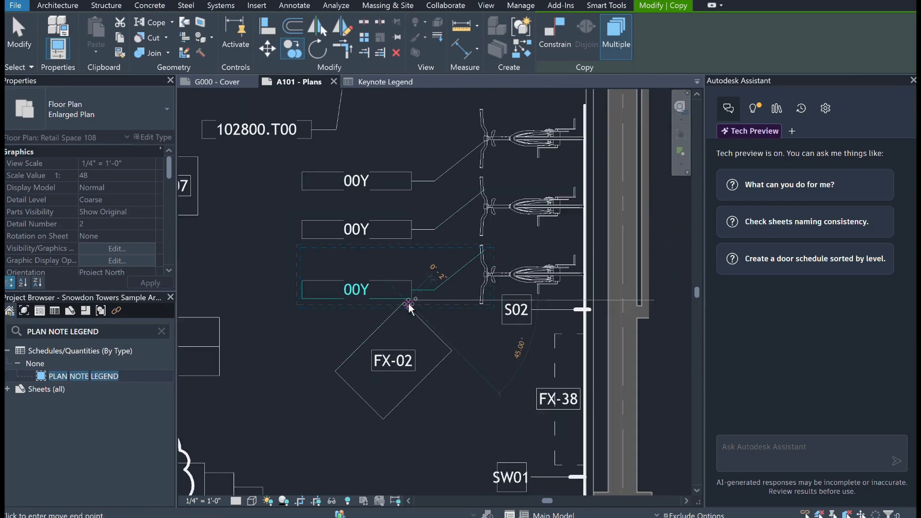
{"action": "middle_click_drag", "start_coordinate": [299, 260], "coordinate": [364, 292]}
{"action": "middle_click_drag", "start_coordinate": [667, 305], "coordinate": [355, 280]}
{"action": "scroll", "coordinate": [440, 288], "scroll_direction": "up", "scroll_amount": 2}
{"action": "scroll", "coordinate": [379, 314], "scroll_direction": "up", "scroll_amount": 1}
{"action": "key", "text": "Escape"}
Set the Key ID of the lowest exercise bike keynote to 001
{"action": "scroll", "coordinate": [347, 314], "scroll_direction": "down", "scroll_amount": 1}
{"action": "scroll", "coordinate": [332, 312], "scroll_direction": "up", "scroll_amount": 2}
{"action": "scroll", "coordinate": [331, 313], "scroll_direction": "down", "scroll_amount": 6}
{"action": "middle_click_drag", "start_coordinate": [434, 307], "coordinate": [679, 281]}
{"action": "middle_click_drag", "start_coordinate": [185, 320], "coordinate": [450, 302]}
{"action": "middle_click_drag", "start_coordinate": [240, 302], "coordinate": [585, 327]}
{"action": "scroll", "coordinate": [585, 327], "scroll_direction": "down", "scroll_amount": 1}
{"action": "scroll", "coordinate": [358, 293], "scroll_direction": "up", "scroll_amount": 6}
{"action": "left_click", "coordinate": [302, 349]}
{"action": "left_click", "coordinate": [302, 353]}
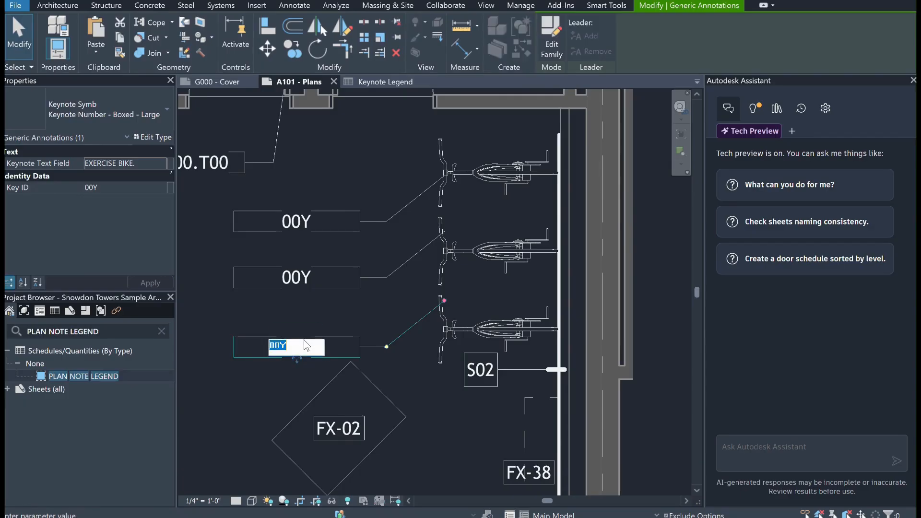
{"action": "left_click_drag", "start_coordinate": [288, 346], "coordinate": [283, 346]}
{"action": "left_click", "coordinate": [254, 312]}
Deactivate the plan view and check the PLAN NOTE LEGEND on the sheet for the changed Key ID
{"action": "middle_click_drag", "start_coordinate": [458, 371], "coordinate": [141, 355]}
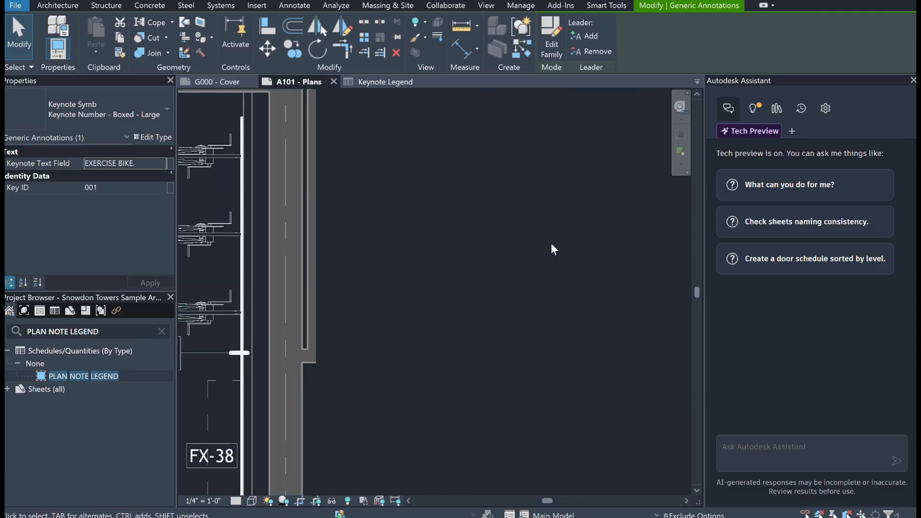
{"action": "left_click", "coordinate": [552, 243]}
{"action": "double_click", "coordinate": [552, 242]}
{"action": "scroll", "coordinate": [552, 242], "scroll_direction": "down", "scroll_amount": 5}
{"action": "middle_click_drag", "start_coordinate": [576, 261], "coordinate": [200, 220]}
{"action": "scroll", "coordinate": [301, 221], "scroll_direction": "up", "scroll_amount": 5}
{"action": "scroll", "coordinate": [301, 220], "scroll_direction": "up", "scroll_amount": 1}
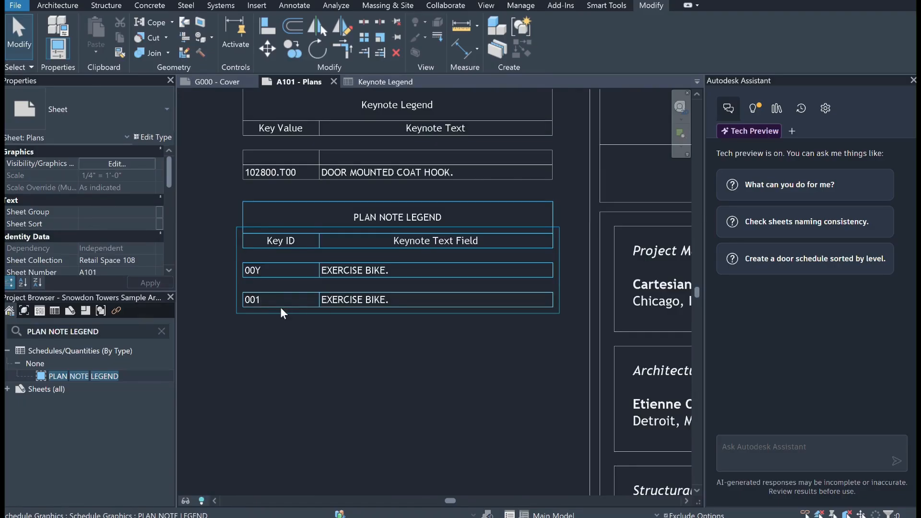
Open the PLAN NOTE LEGEND schedule, review its Sorting/Grouping settings without changes, and close it
{"action": "left_click", "coordinate": [250, 270]}
{"action": "double_click", "coordinate": [250, 269]}
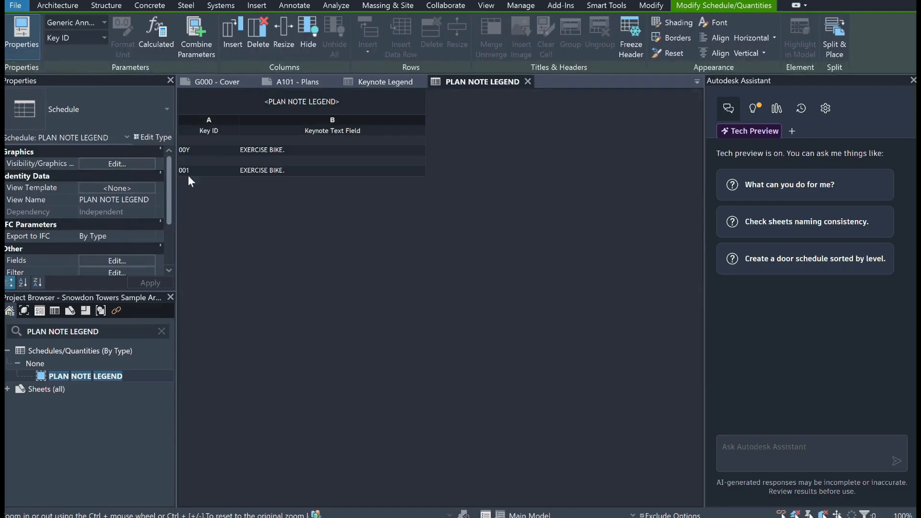
{"action": "scroll", "coordinate": [111, 243], "scroll_direction": "down", "scroll_amount": 2}
{"action": "left_click", "coordinate": [106, 236]}
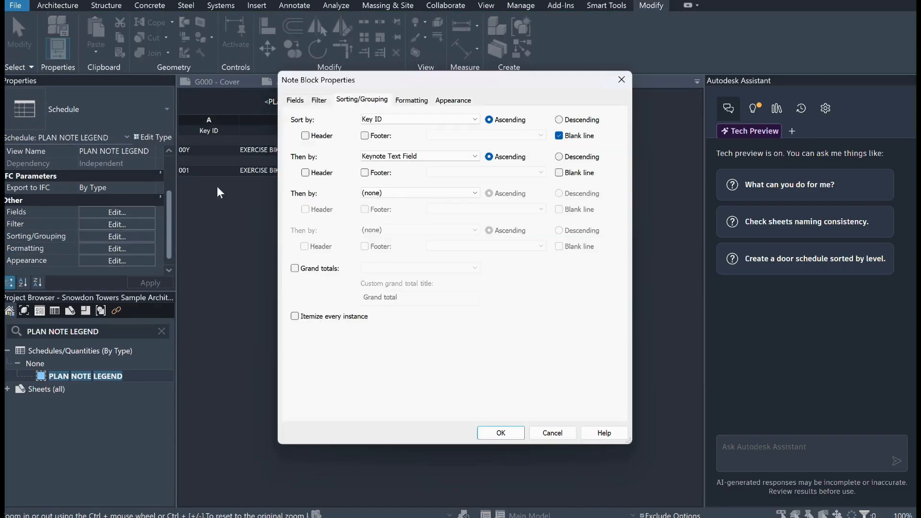
{"action": "left_click", "coordinate": [559, 436]}
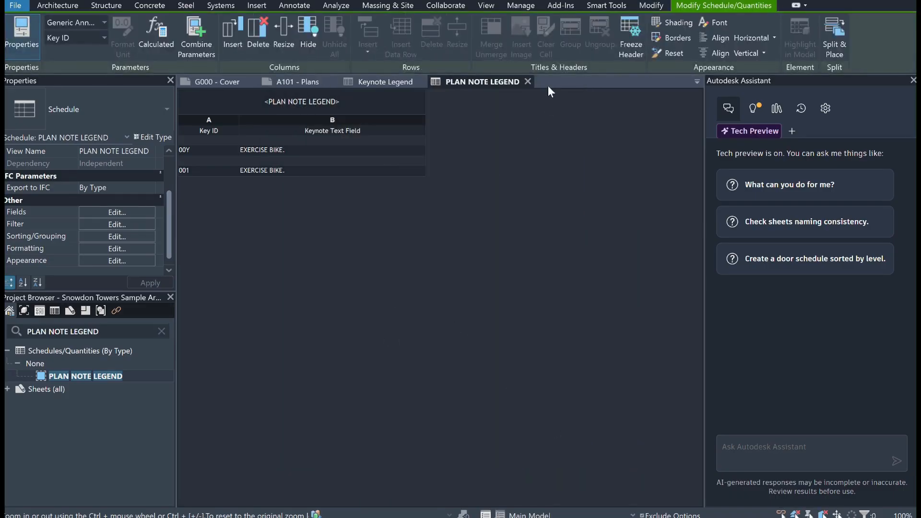
{"action": "left_click", "coordinate": [528, 82]}
Copy the 001 keynote from the lowest bike into the left restroom and attach its leader to the open door
{"action": "scroll", "coordinate": [312, 263], "scroll_direction": "down", "scroll_amount": 3}
{"action": "scroll", "coordinate": [354, 269], "scroll_direction": "up", "scroll_amount": 3}
{"action": "scroll", "coordinate": [354, 270], "scroll_direction": "up", "scroll_amount": 5}
{"action": "left_click", "coordinate": [356, 273]}
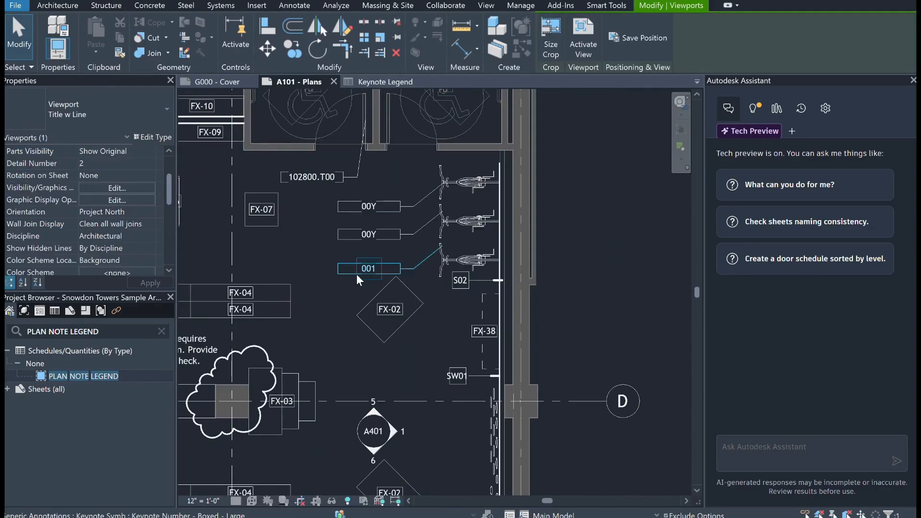
{"action": "left_click", "coordinate": [355, 275]}
{"action": "key", "text": "c"}
{"action": "key", "text": "o"}
{"action": "left_click", "coordinate": [355, 275]}
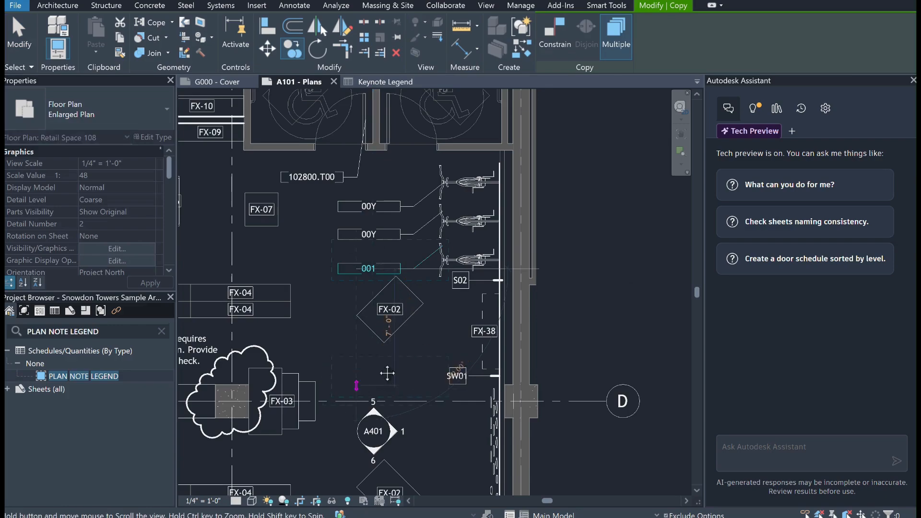
{"action": "middle_click_drag", "start_coordinate": [377, 384], "coordinate": [408, 344]}
{"action": "middle_click_drag", "start_coordinate": [295, 413], "coordinate": [551, 370]}
{"action": "middle_click_drag", "start_coordinate": [411, 219], "coordinate": [439, 470]}
{"action": "middle_click_drag", "start_coordinate": [643, 402], "coordinate": [360, 401]}
{"action": "left_click", "coordinate": [356, 288]}
{"action": "mouse_move", "coordinate": [353, 285]}
{"action": "left_mouse_down"}
{"action": "mouse_move", "coordinate": [441, 258]}
{"action": "mouse_move", "coordinate": [424, 304]}
{"action": "left_mouse_up"}
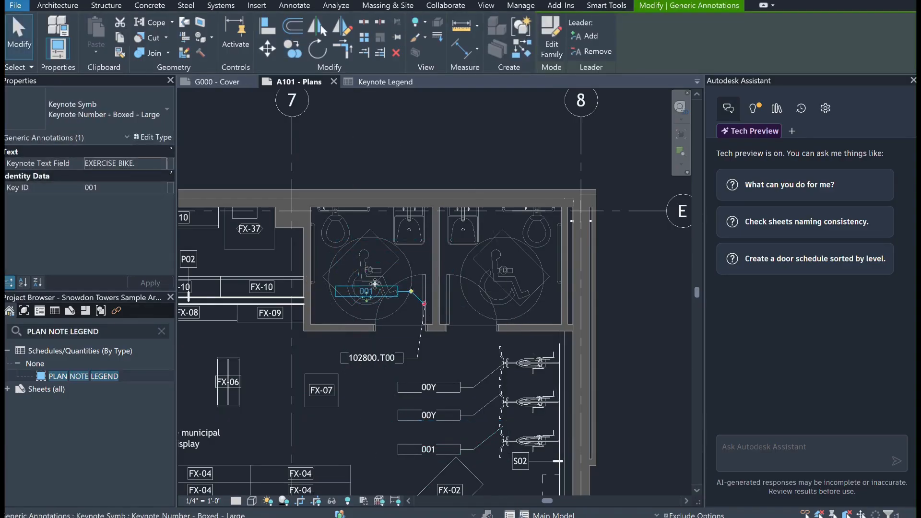
Set the restroom keynote's Key ID to 002
{"action": "left_click", "coordinate": [144, 164]}
{"action": "left_click", "coordinate": [141, 186]}
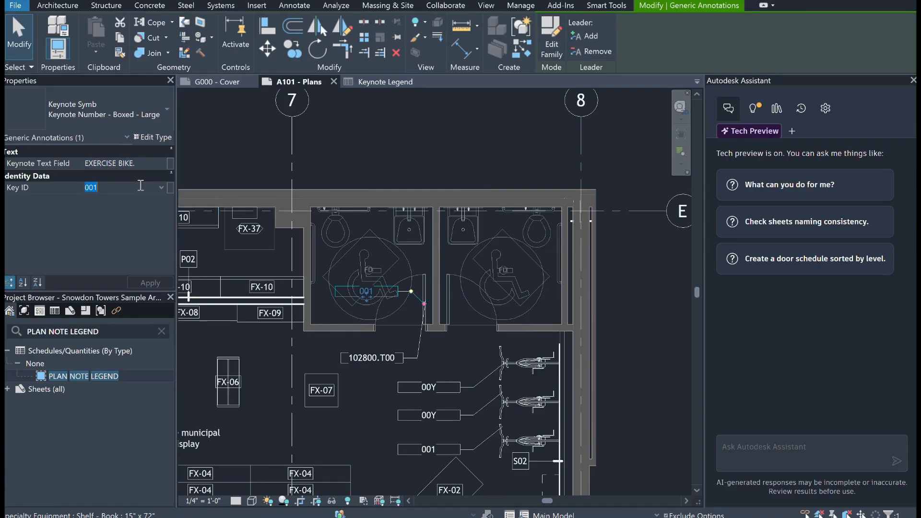
{"action": "left_click", "coordinate": [139, 186]}
{"action": "middle_click_drag", "start_coordinate": [378, 304], "coordinate": [349, 288]}
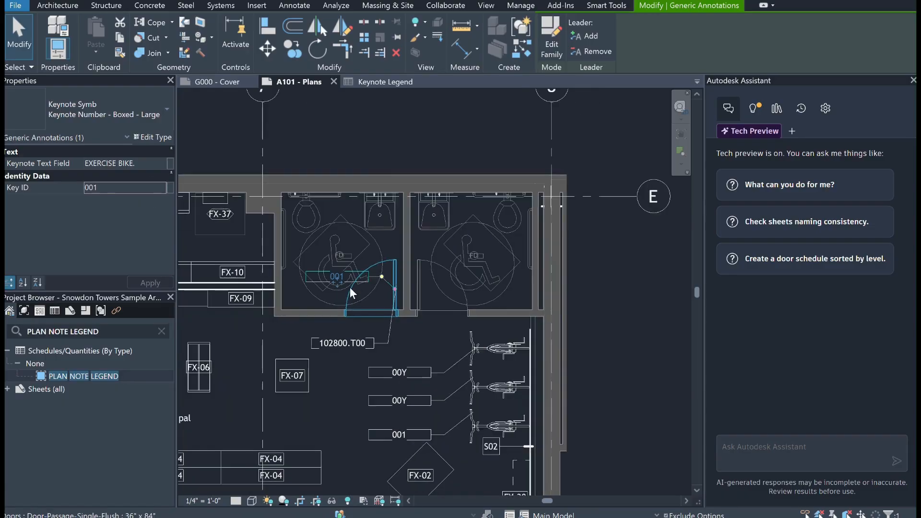
{"action": "scroll", "coordinate": [349, 289], "scroll_direction": "up", "scroll_amount": 2}
{"action": "left_click", "coordinate": [92, 187]}
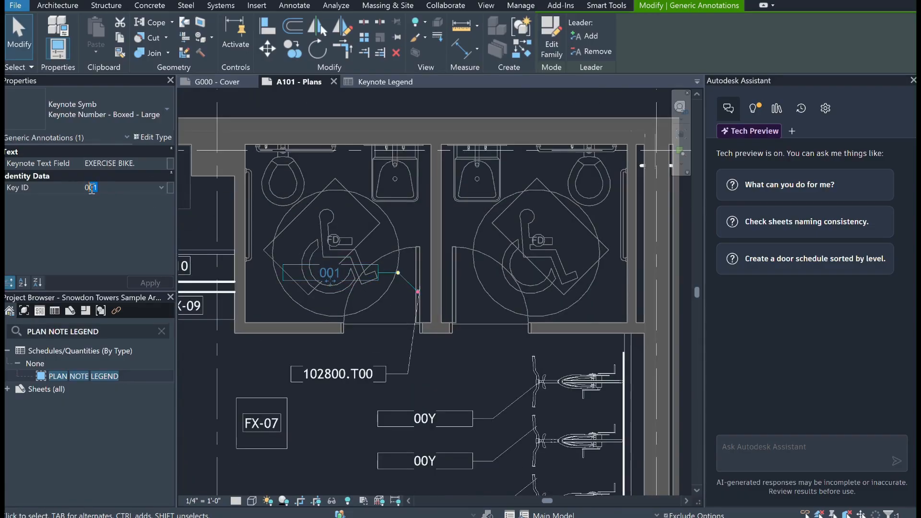
{"action": "key", "text": "BackSpace"}
{"action": "type", "text": "2"}
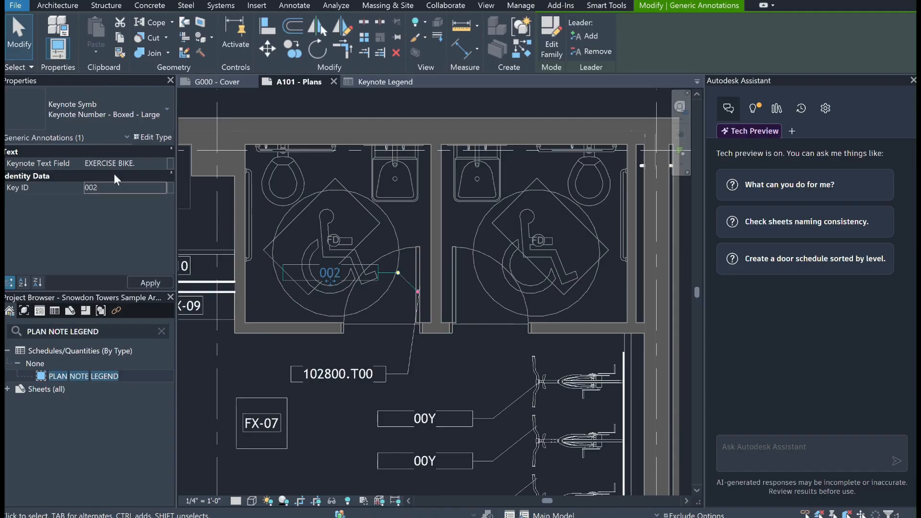
Set the restroom keynote's Keynote Text Field to "COAT HOOK."
{"action": "middle_click_drag", "start_coordinate": [366, 294], "coordinate": [344, 294]}
{"action": "scroll", "coordinate": [422, 262], "scroll_direction": "down", "scroll_amount": 6}
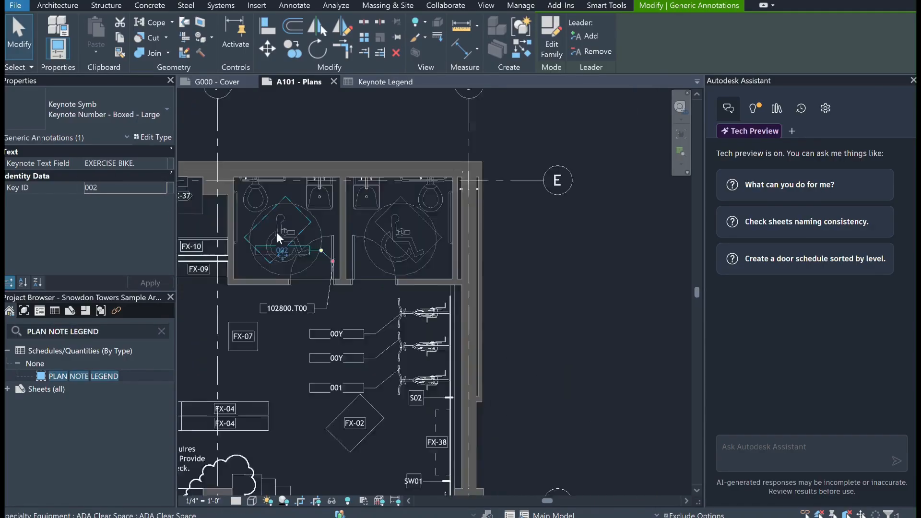
{"action": "scroll", "coordinate": [461, 273], "scroll_direction": "up", "scroll_amount": 5}
{"action": "scroll", "coordinate": [453, 263], "scroll_direction": "down", "scroll_amount": 4}
{"action": "middle_click_drag", "start_coordinate": [294, 209], "coordinate": [632, 230]}
{"action": "scroll", "coordinate": [632, 230], "scroll_direction": "down", "scroll_amount": 1}
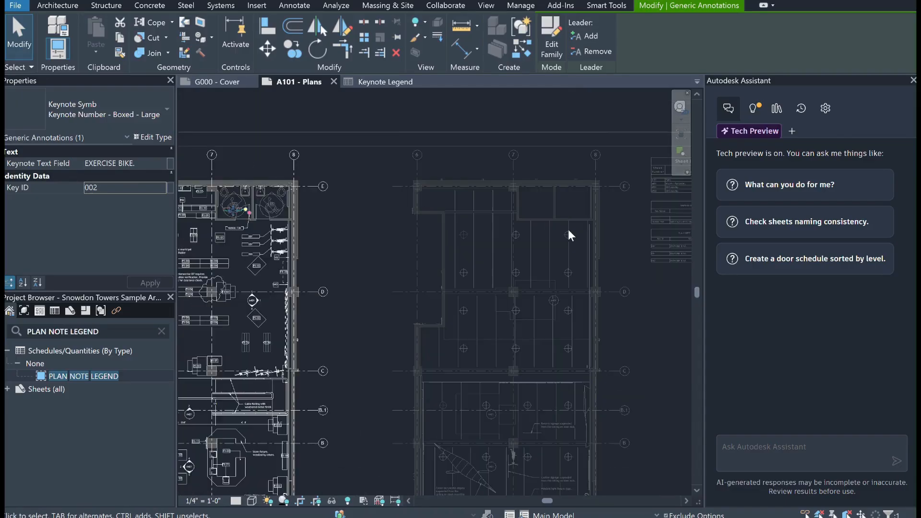
{"action": "double_click", "coordinate": [160, 162]}
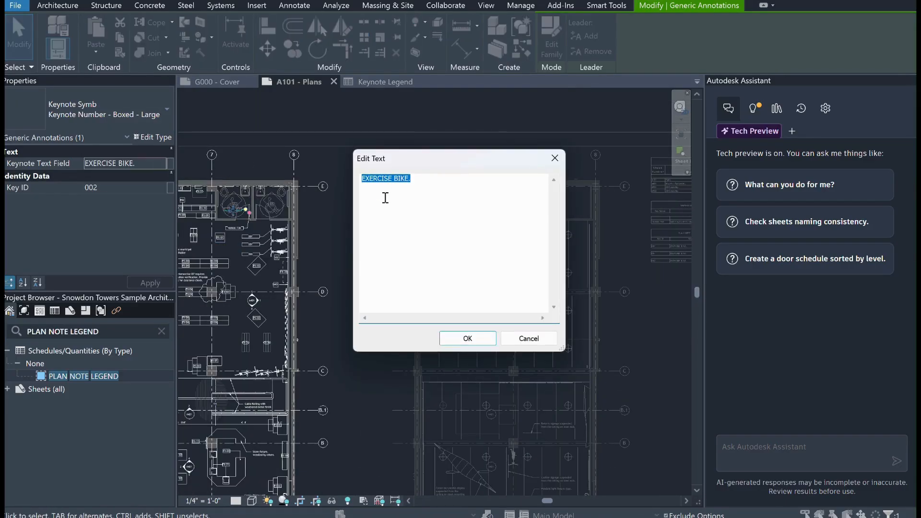
{"action": "type", "text": "COAFT HOOK."}
{"action": "left_click", "coordinate": [474, 339]}
Check the PLAN NOTE LEGEND on the sheet for the coat hook entry, deactivating the plan view
{"action": "middle_click_drag", "start_coordinate": [676, 258], "coordinate": [528, 247]}
{"action": "scroll", "coordinate": [527, 247], "scroll_direction": "up", "scroll_amount": 7}
{"action": "double_click", "coordinate": [502, 205]}
{"action": "scroll", "coordinate": [516, 255], "scroll_direction": "down", "scroll_amount": 2}
{"action": "scroll", "coordinate": [519, 252], "scroll_direction": "down", "scroll_amount": 2}
{"action": "middle_click_drag", "start_coordinate": [340, 277], "coordinate": [648, 252]}
{"action": "middle_click_drag", "start_coordinate": [360, 222], "coordinate": [566, 245]}
{"action": "scroll", "coordinate": [565, 244], "scroll_direction": "down", "scroll_amount": 3}
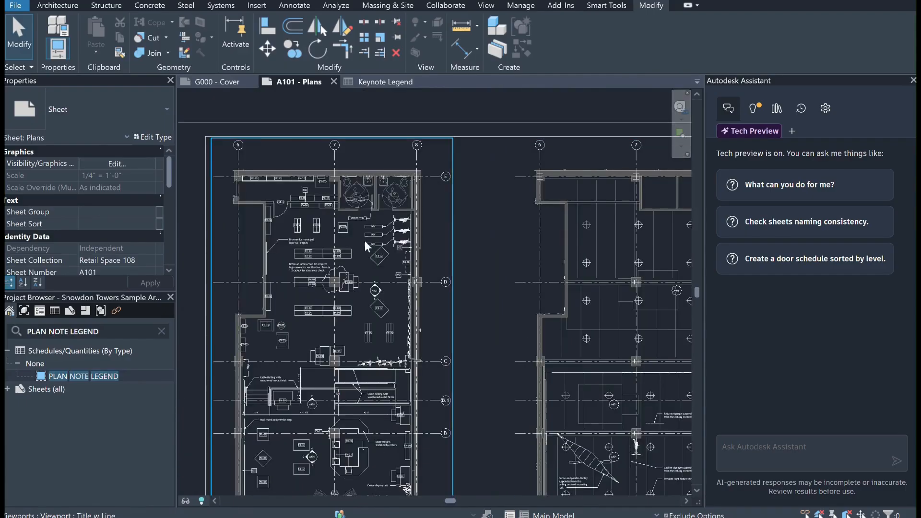
Activate the enlarged plan and move the top 00Y keynote up near the restroom wall, keeping its leader on the first bike's handlebars
{"action": "scroll", "coordinate": [434, 230], "scroll_direction": "up", "scroll_amount": 8}
{"action": "double_click", "coordinate": [433, 209]}
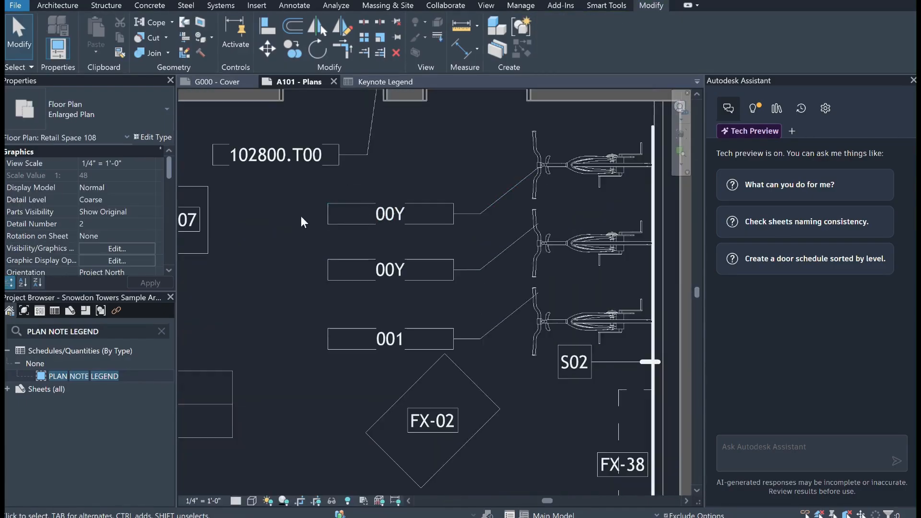
{"action": "middle_click_drag", "start_coordinate": [430, 205], "coordinate": [428, 252]}
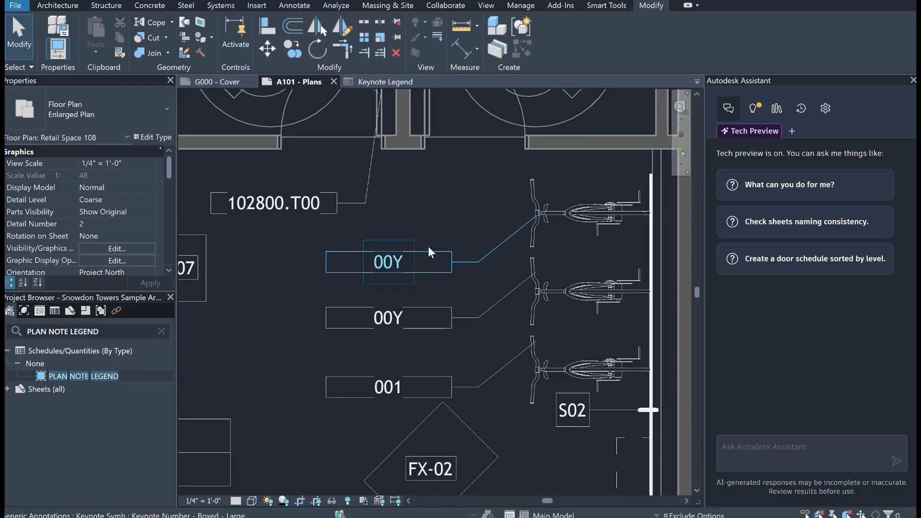
{"action": "left_click", "coordinate": [379, 276]}
{"action": "mouse_move", "coordinate": [388, 271]}
{"action": "left_mouse_down"}
{"action": "mouse_move", "coordinate": [410, 176]}
{"action": "mouse_move", "coordinate": [437, 177]}
{"action": "left_mouse_up"}
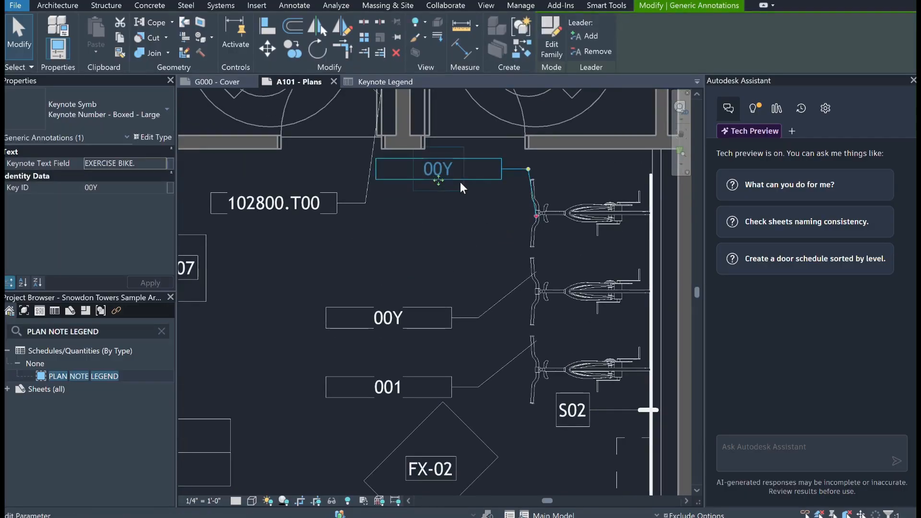
{"action": "middle_click_drag", "start_coordinate": [460, 182], "coordinate": [437, 226]}
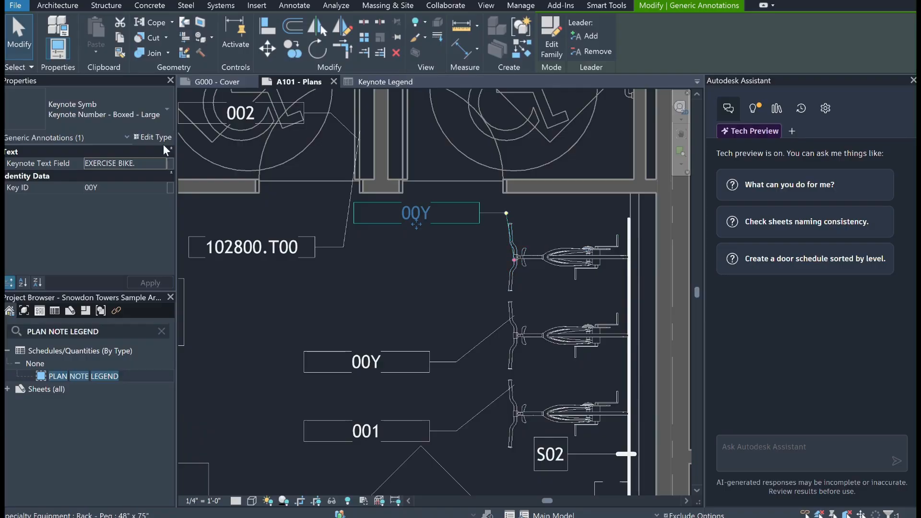
Set the top 00Y keynote's Keynote Text Field to "EXERCISE BIKE HANDLE BARS."
{"action": "left_click", "coordinate": [169, 164]}
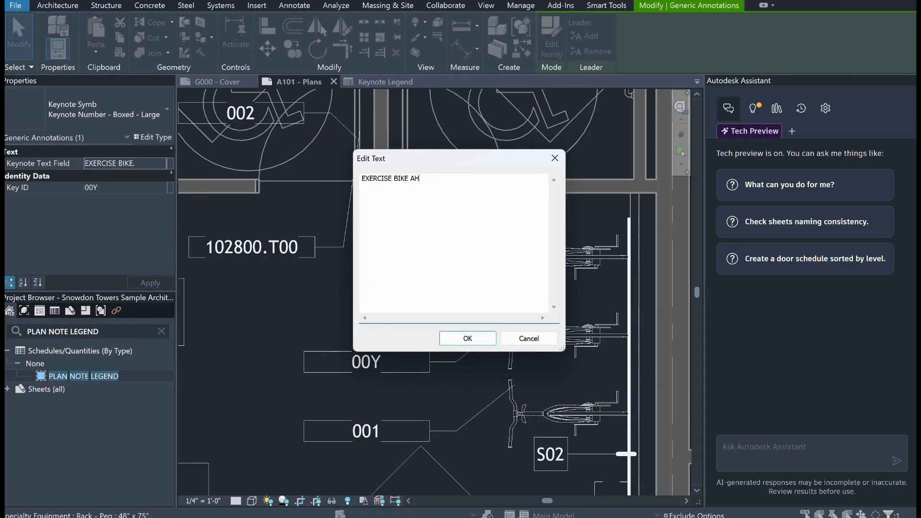
{"action": "type", "text": "ANDLE VBARS."}
{"action": "left_click", "coordinate": [467, 338]}
{"action": "scroll", "coordinate": [399, 260], "scroll_direction": "down", "scroll_amount": 1}
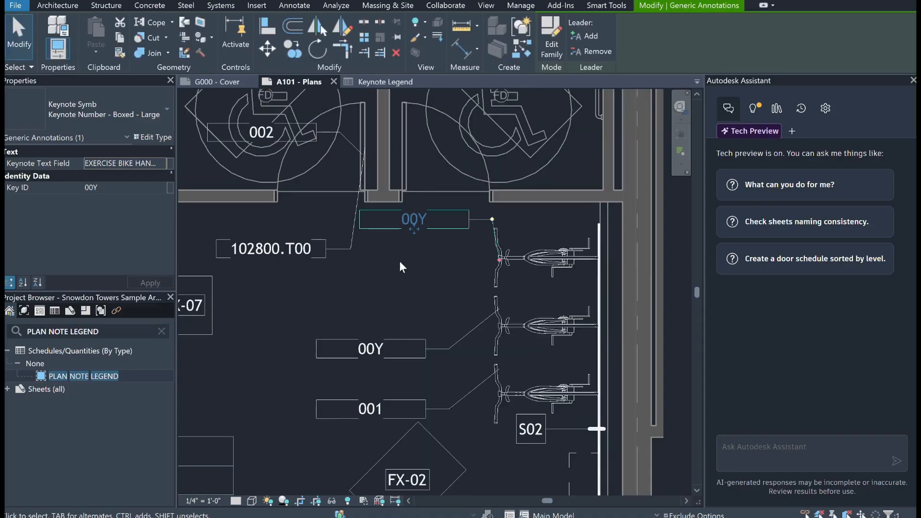
Check how the PLAN NOTE LEGEND lists the two 00Y keynotes with different text, and leave the plan view
{"action": "scroll", "coordinate": [419, 223], "scroll_direction": "down", "scroll_amount": 1}
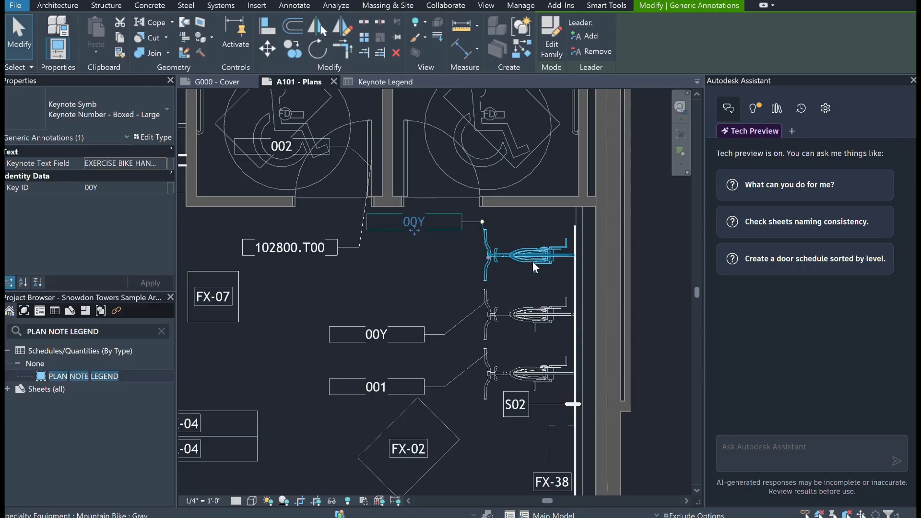
{"action": "scroll", "coordinate": [382, 378], "scroll_direction": "down", "scroll_amount": 5}
{"action": "middle_click_drag", "start_coordinate": [540, 339], "coordinate": [272, 233]}
{"action": "scroll", "coordinate": [456, 246], "scroll_direction": "up", "scroll_amount": 8}
{"action": "key", "text": "Escape"}
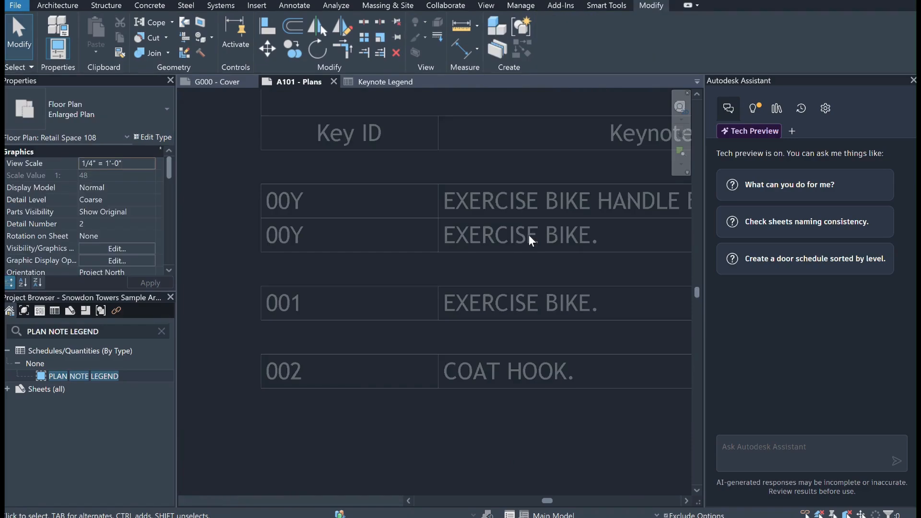
{"action": "scroll", "coordinate": [529, 235], "scroll_direction": "down", "scroll_amount": 4}
{"action": "middle_click_drag", "start_coordinate": [451, 263], "coordinate": [319, 270]}
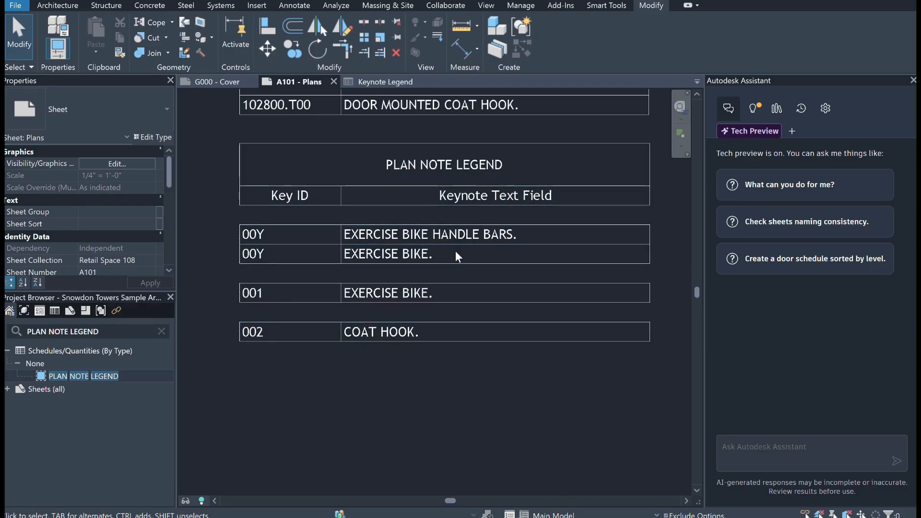
Open the PLAN NOTE LEGEND schedule from its table on sheet A101 for editing
{"action": "scroll", "coordinate": [456, 251], "scroll_direction": "down", "scroll_amount": 1}
{"action": "scroll", "coordinate": [451, 249], "scroll_direction": "down", "scroll_amount": 1}
{"action": "scroll", "coordinate": [452, 248], "scroll_direction": "down", "scroll_amount": 2}
{"action": "scroll", "coordinate": [454, 249], "scroll_direction": "up", "scroll_amount": 1}
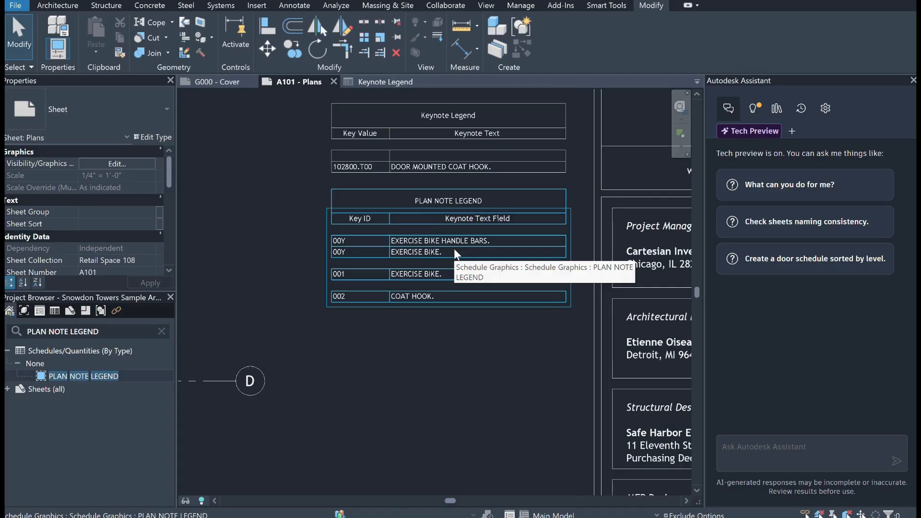
{"action": "double_click", "coordinate": [453, 249]}
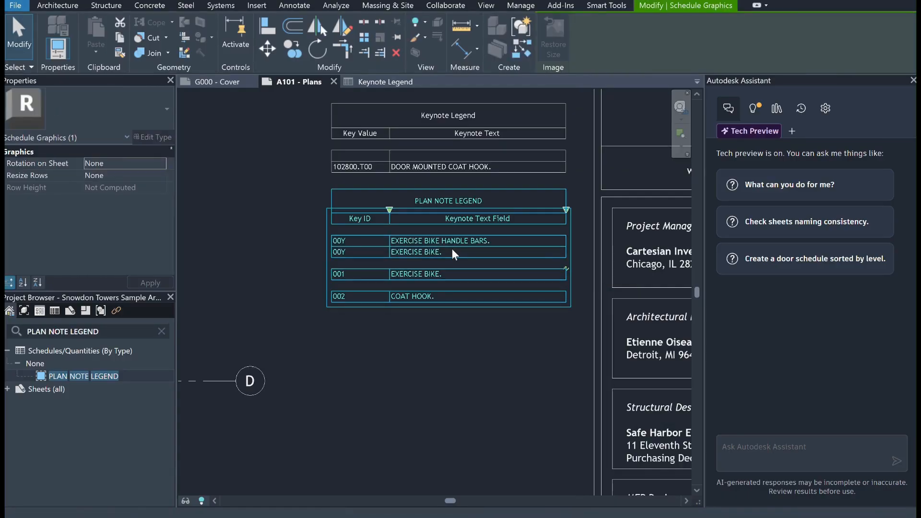
{"action": "left_click", "coordinate": [288, 158]}
{"action": "left_click", "coordinate": [338, 150]}
{"action": "left_click", "coordinate": [334, 159]}
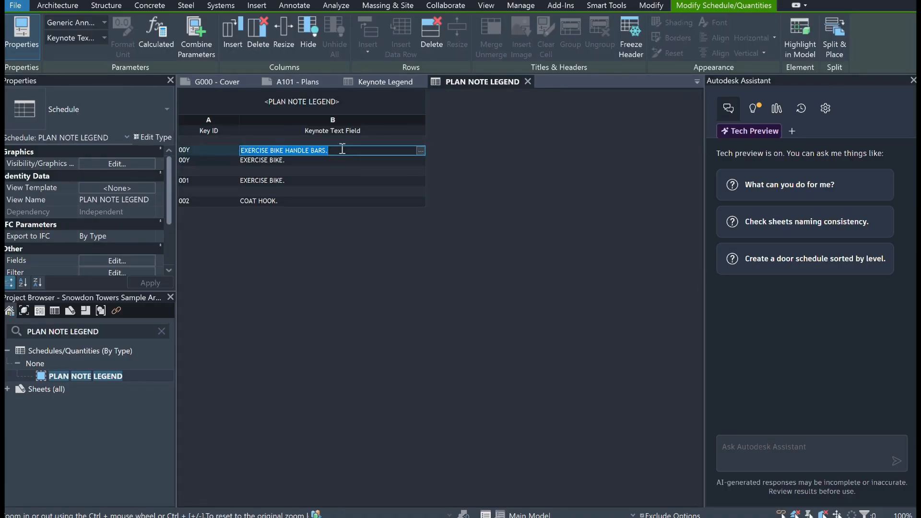
{"action": "left_click", "coordinate": [421, 161]}
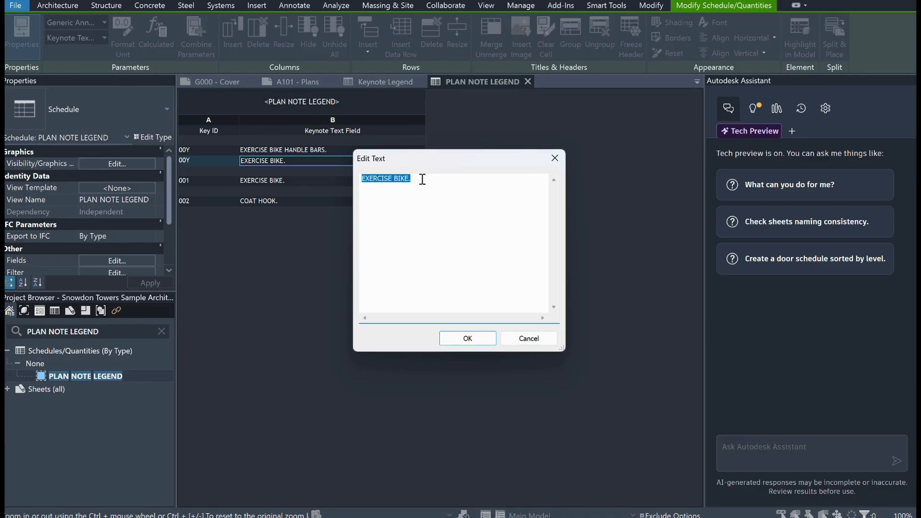
{"action": "left_click", "coordinate": [527, 340]}
Copy the text "EXERCISE BIKE HANDLE BARS." from the first 00Y row into the second 00Y row's Keynote Text Field
{"action": "left_click", "coordinate": [365, 150]}
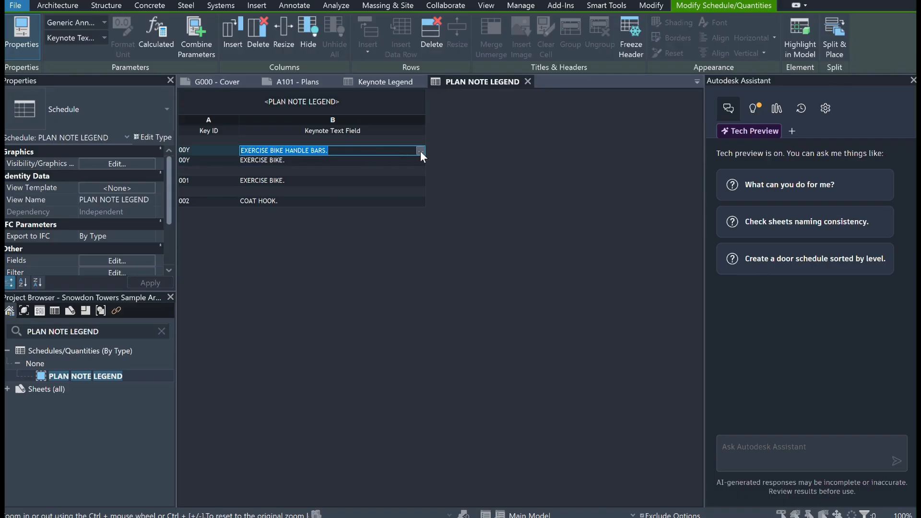
{"action": "left_click", "coordinate": [420, 151]}
{"action": "key", "text": "ctrl+c"}
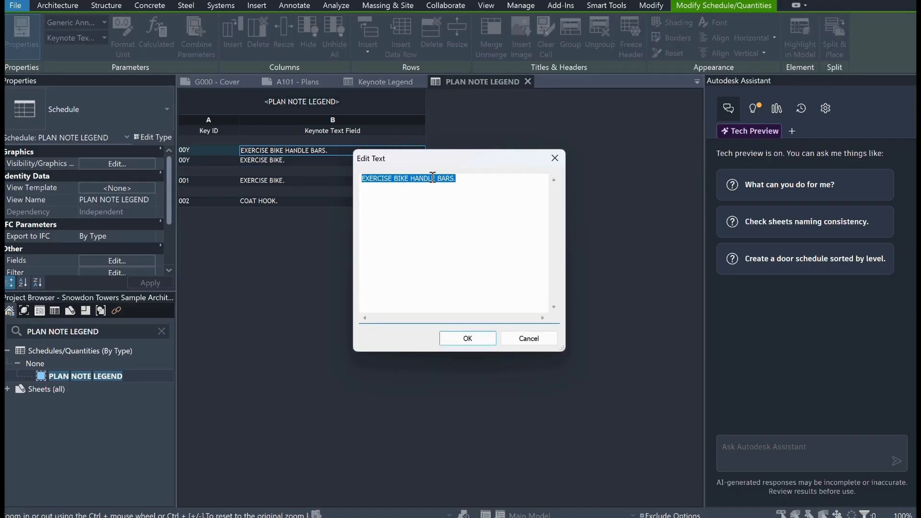
{"action": "left_click", "coordinate": [506, 339]}
{"action": "left_click", "coordinate": [330, 162]}
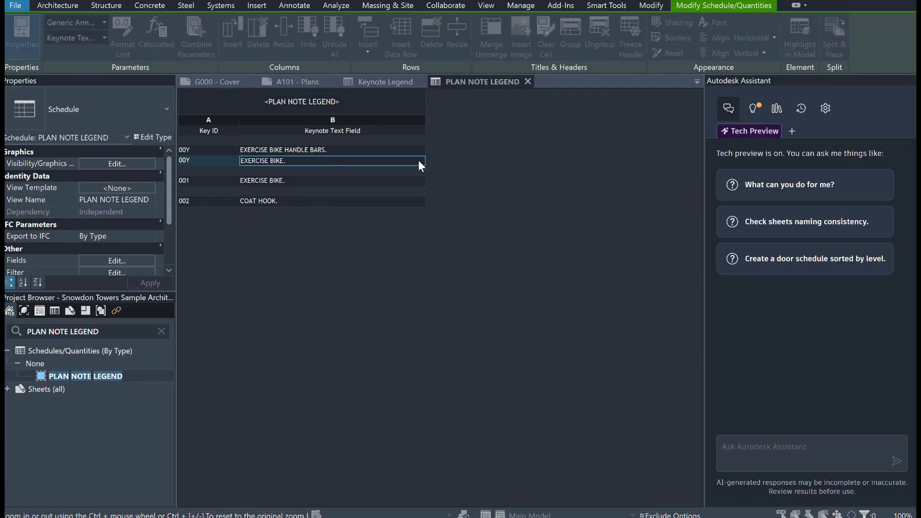
{"action": "left_click", "coordinate": [419, 162]}
{"action": "key", "text": "ctrl+v"}
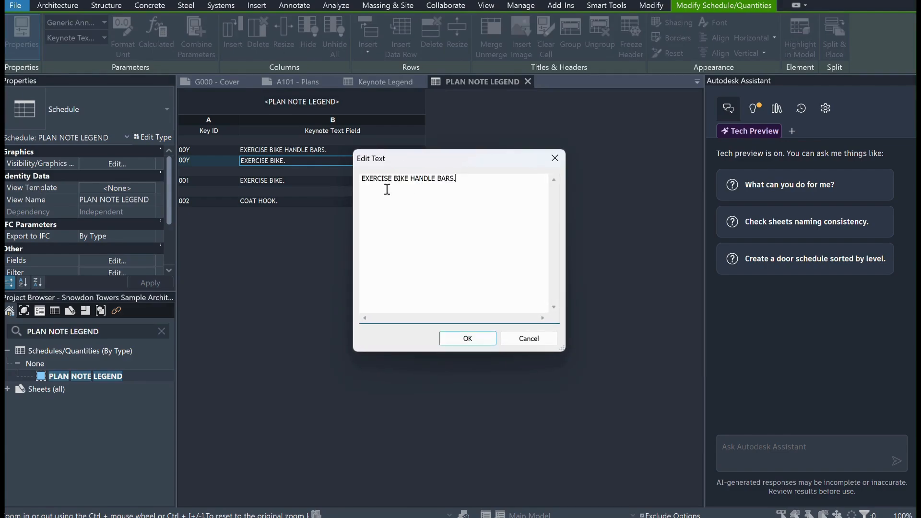
{"action": "left_click", "coordinate": [456, 338]}
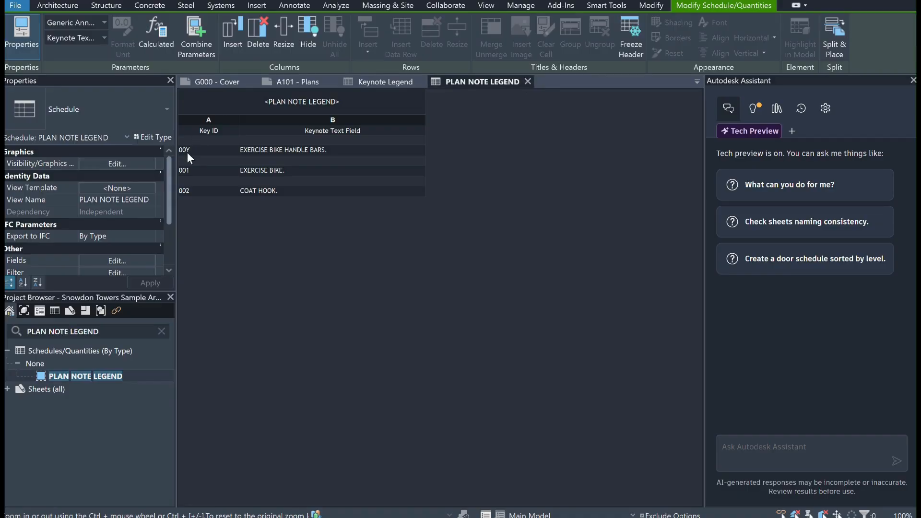
Close the schedule and compare the PLAN NOTE LEGEND on the sheet with the 00Y and 001 keynotes on the plan
{"action": "left_click", "coordinate": [527, 82]}
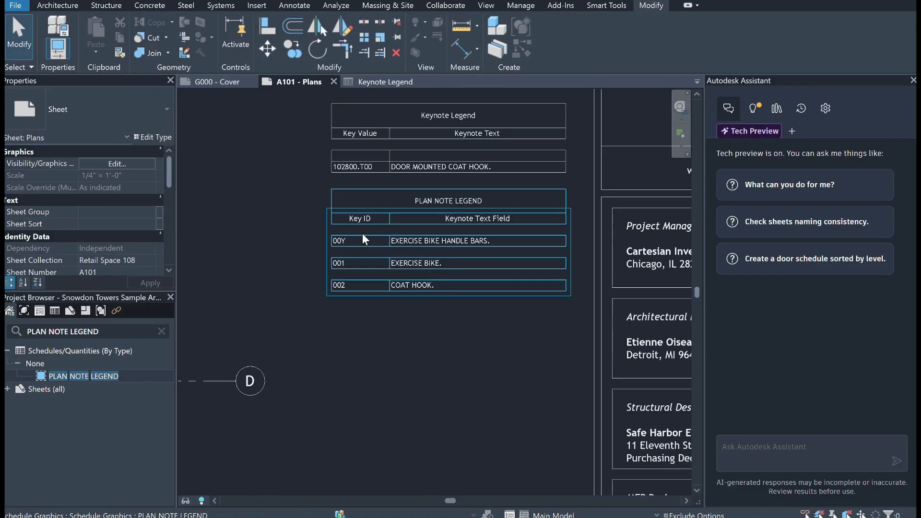
{"action": "scroll", "coordinate": [541, 251], "scroll_direction": "down", "scroll_amount": 3}
{"action": "scroll", "coordinate": [604, 231], "scroll_direction": "up", "scroll_amount": 2}
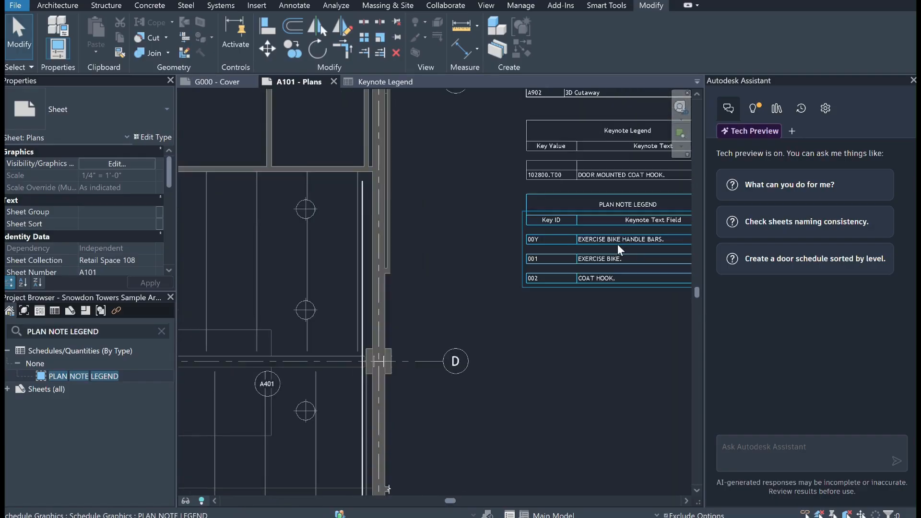
{"action": "scroll", "coordinate": [617, 243], "scroll_direction": "down", "scroll_amount": 1}
{"action": "scroll", "coordinate": [614, 244], "scroll_direction": "up", "scroll_amount": 3}
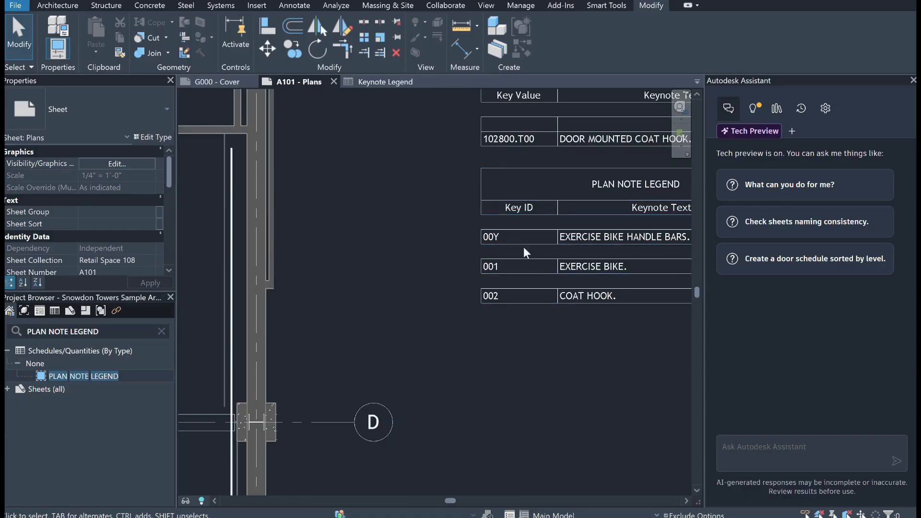
{"action": "scroll", "coordinate": [574, 235], "scroll_direction": "down", "scroll_amount": 4}
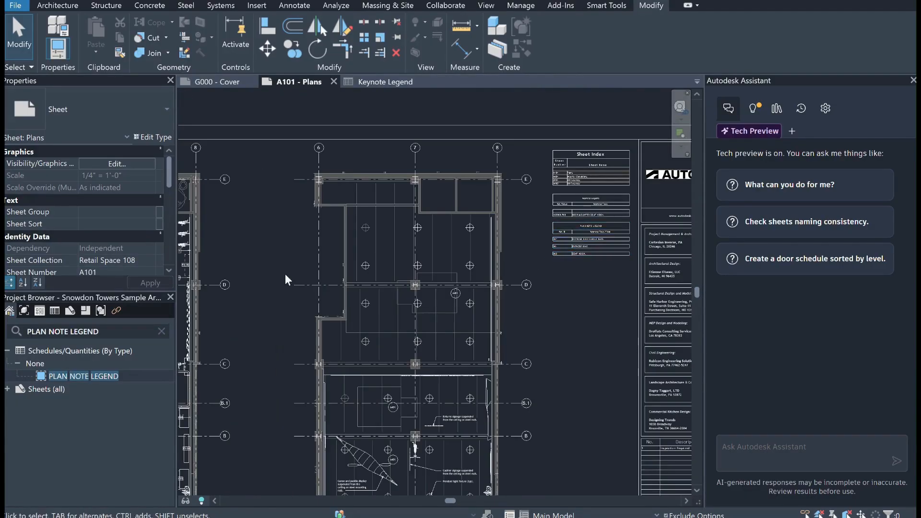
{"action": "scroll", "coordinate": [531, 267], "scroll_direction": "up", "scroll_amount": 5}
{"action": "scroll", "coordinate": [327, 256], "scroll_direction": "up", "scroll_amount": 4}
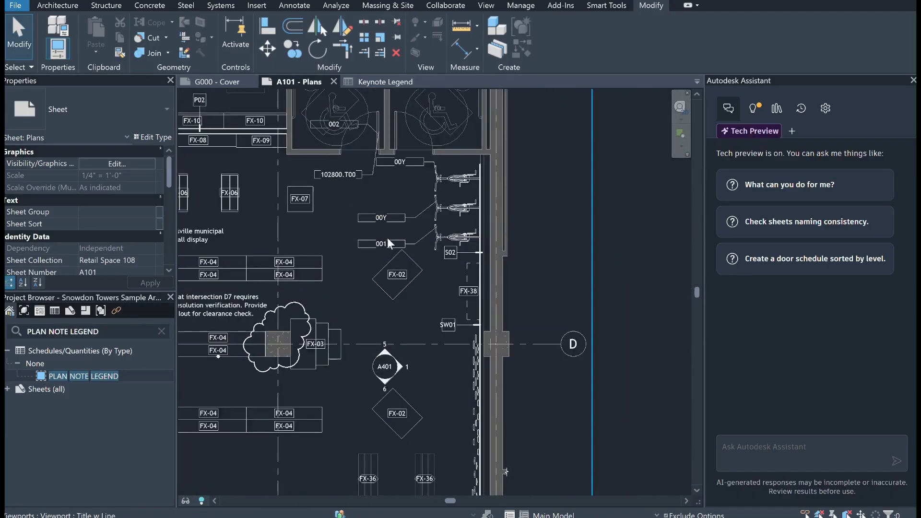
{"action": "scroll", "coordinate": [383, 228], "scroll_direction": "up", "scroll_amount": 2}
{"action": "scroll", "coordinate": [377, 223], "scroll_direction": "down", "scroll_amount": 1}
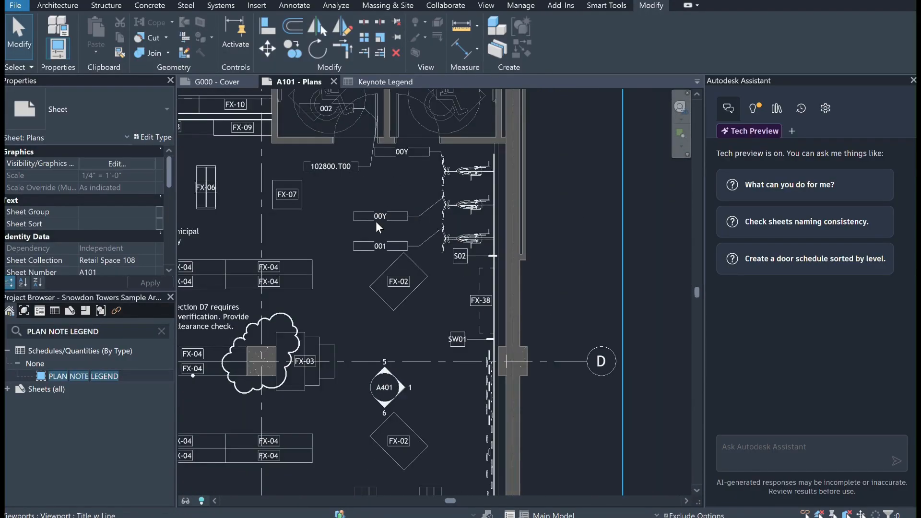
{"action": "scroll", "coordinate": [374, 221], "scroll_direction": "down", "scroll_amount": 2}
{"action": "scroll", "coordinate": [485, 216], "scroll_direction": "up", "scroll_amount": 5}
{"action": "middle_click_drag", "start_coordinate": [527, 217], "coordinate": [205, 257]}
{"action": "scroll", "coordinate": [447, 186], "scroll_direction": "up", "scroll_amount": 1}
Select the 00Y row in the PLAN NOTE LEGEND schedule and check on sheet A101 which plan keynotes it selects
{"action": "double_click", "coordinate": [447, 186]}
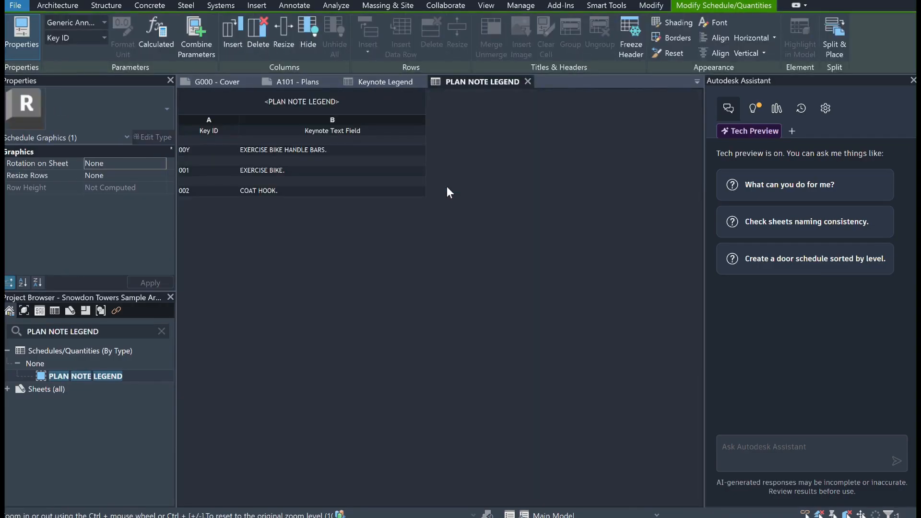
{"action": "left_click", "coordinate": [207, 151]}
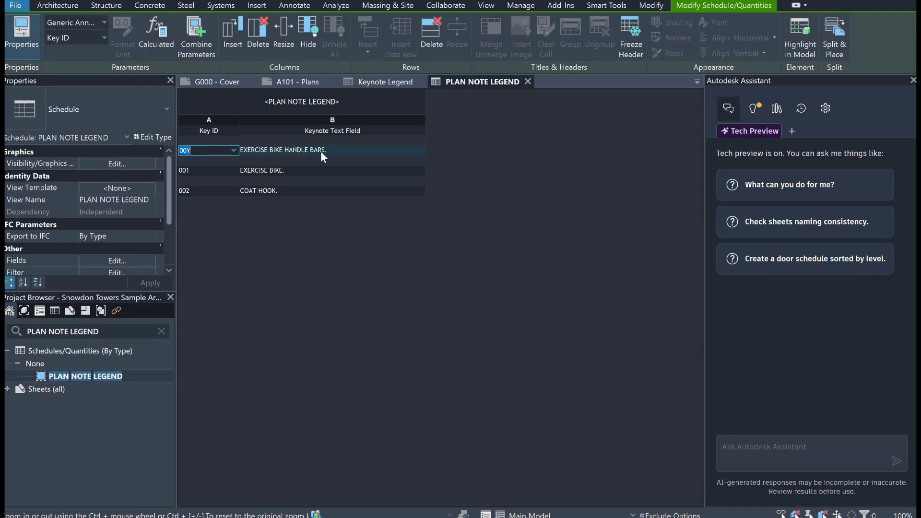
{"action": "left_click", "coordinate": [297, 82]}
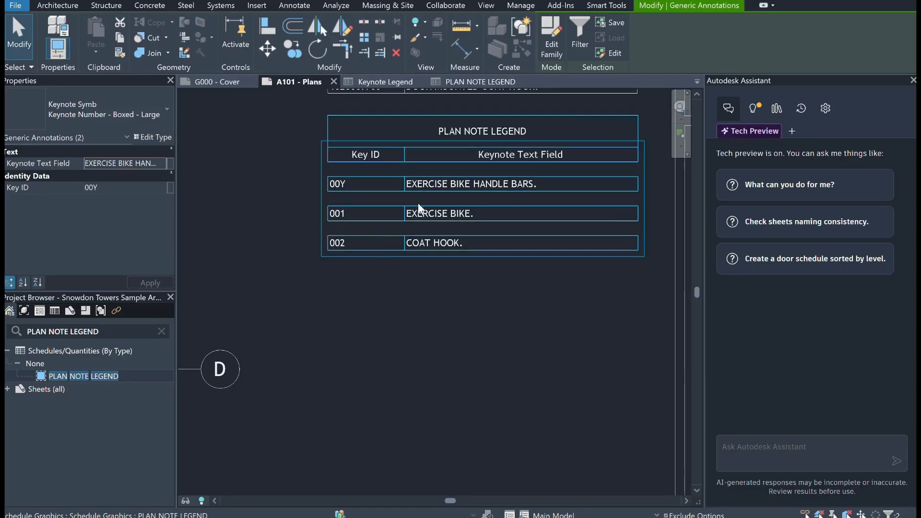
{"action": "middle_click_drag", "start_coordinate": [303, 239], "coordinate": [583, 240]}
{"action": "scroll", "coordinate": [582, 240], "scroll_direction": "down", "scroll_amount": 1}
{"action": "middle_click_drag", "start_coordinate": [443, 254], "coordinate": [548, 256]}
{"action": "scroll", "coordinate": [600, 255], "scroll_direction": "down", "scroll_amount": 3}
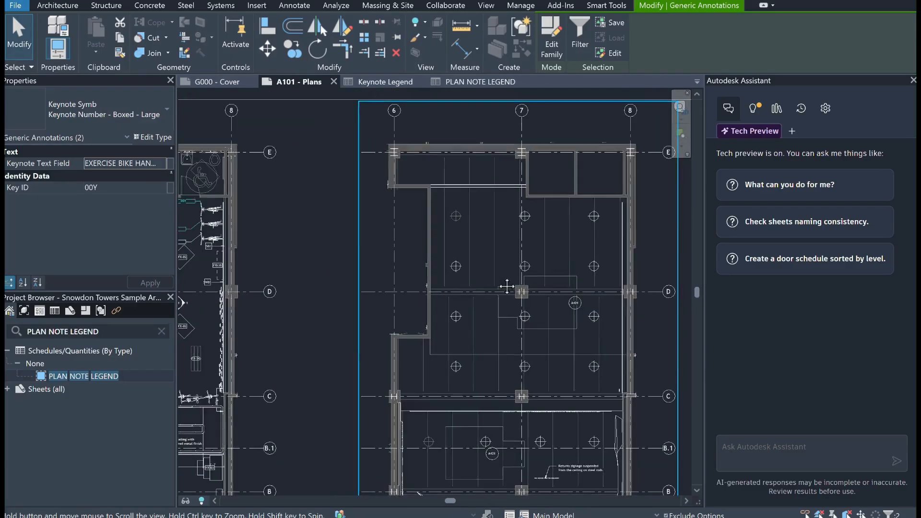
{"action": "middle_click_drag", "start_coordinate": [463, 288], "coordinate": [596, 284]}
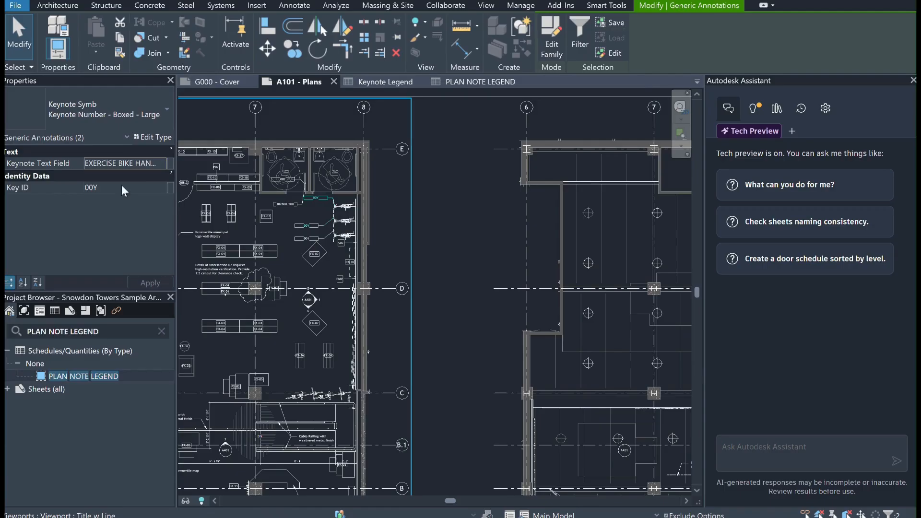
{"action": "middle_click_drag", "start_coordinate": [637, 289], "coordinate": [488, 258]}
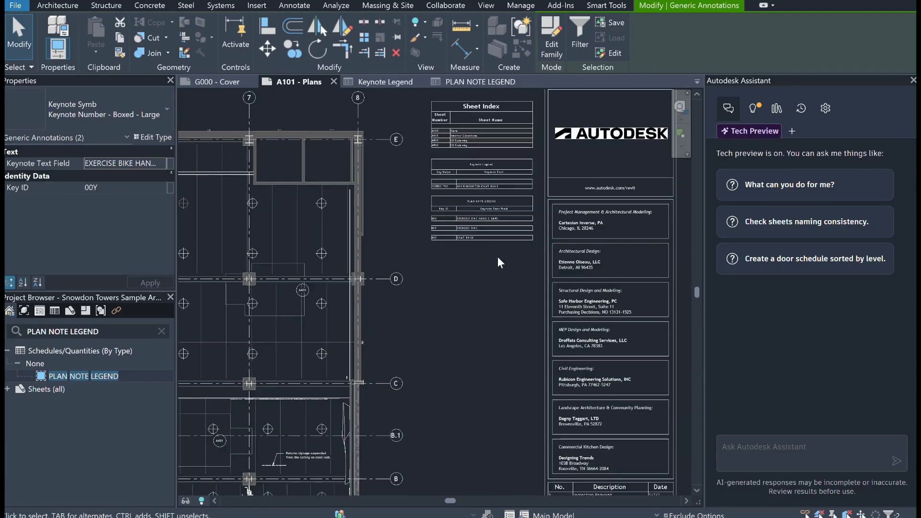
Reopen the PLAN NOTE LEGEND schedule, set the handle bars row's Key ID to 003, and close the schedule
{"action": "scroll", "coordinate": [488, 258], "scroll_direction": "up", "scroll_amount": 2}
{"action": "left_click", "coordinate": [491, 229]}
{"action": "double_click", "coordinate": [491, 229]}
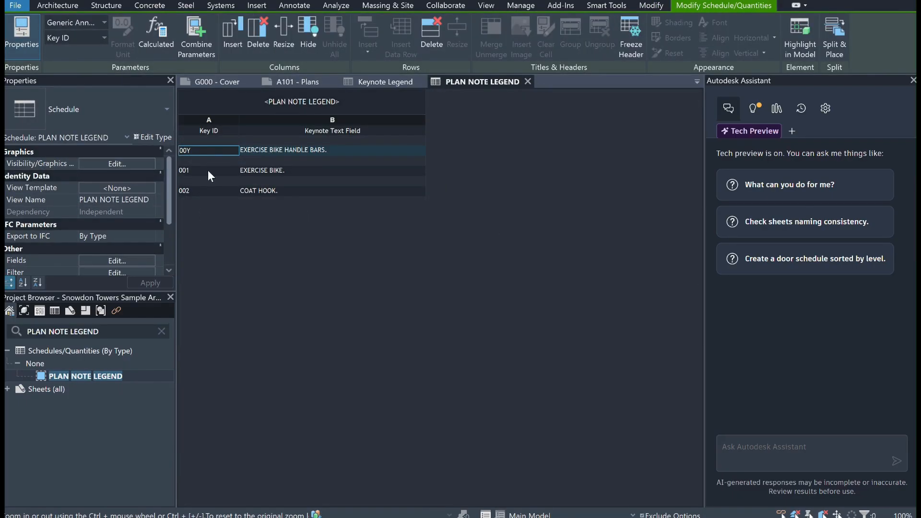
{"action": "left_click_drag", "start_coordinate": [189, 150], "coordinate": [194, 151]}
{"action": "type", "text": "3"}
{"action": "left_click", "coordinate": [194, 149]}
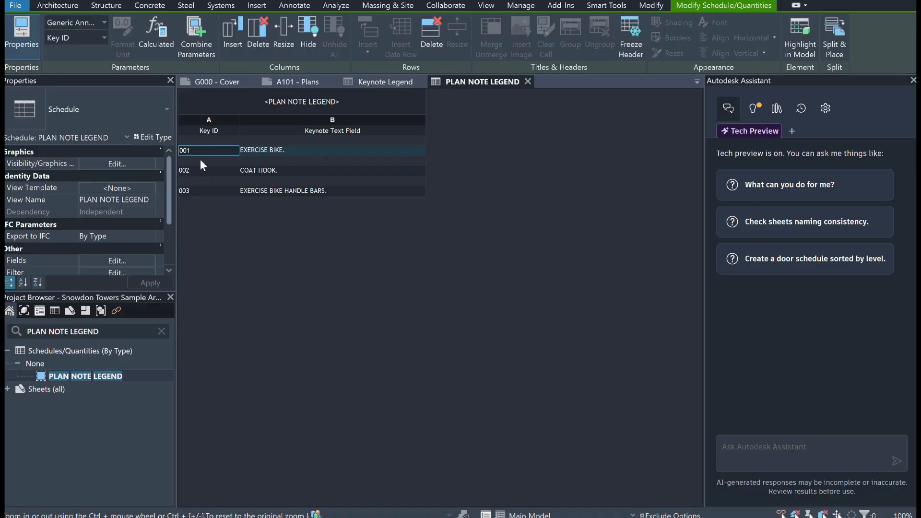
{"action": "left_click", "coordinate": [527, 81]}
Check the renumbered handle bars entry in the legend on the sheet and its matching keynotes beside the exercise bikes
{"action": "scroll", "coordinate": [475, 152], "scroll_direction": "up", "scroll_amount": 5}
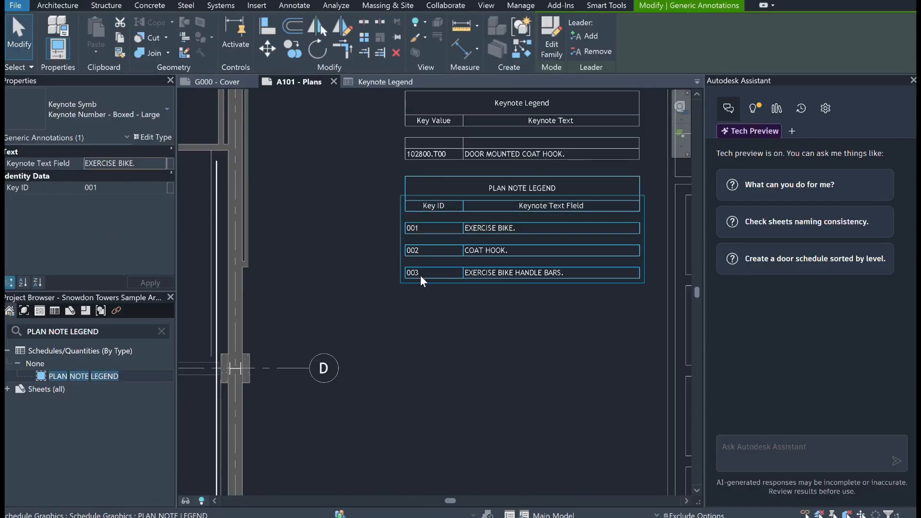
{"action": "scroll", "coordinate": [418, 275], "scroll_direction": "down", "scroll_amount": 5}
{"action": "scroll", "coordinate": [293, 265], "scroll_direction": "up", "scroll_amount": 5}
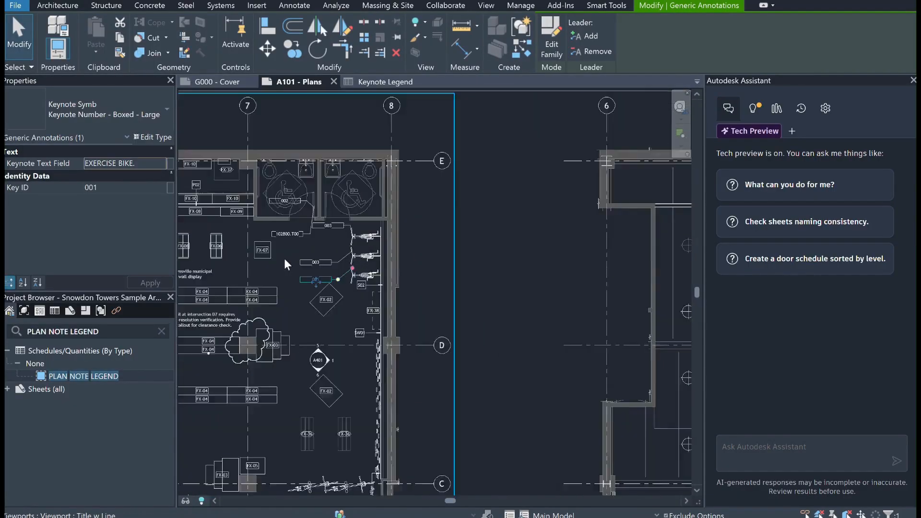
{"action": "scroll", "coordinate": [287, 258], "scroll_direction": "up", "scroll_amount": 3}
{"action": "scroll", "coordinate": [318, 264], "scroll_direction": "up", "scroll_amount": 3}
{"action": "left_click", "coordinate": [360, 216]}
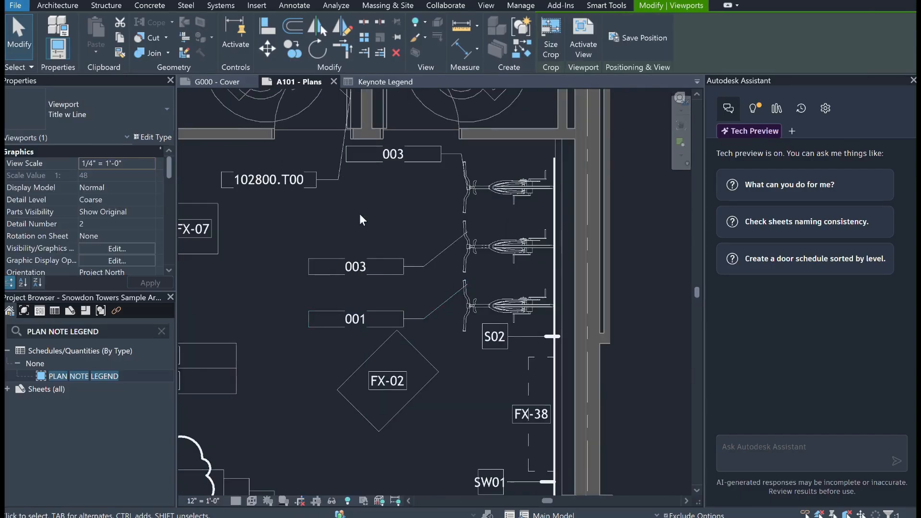
{"action": "double_click", "coordinate": [360, 214]}
{"action": "scroll", "coordinate": [360, 214], "scroll_direction": "down", "scroll_amount": 1}
{"action": "scroll", "coordinate": [386, 218], "scroll_direction": "down", "scroll_amount": 4}
{"action": "middle_click_drag", "start_coordinate": [325, 238], "coordinate": [190, 225]}
Return to the PLAN NOTE LEGEND on the sheet and open its schedule for editing
{"action": "middle_click_drag", "start_coordinate": [652, 230], "coordinate": [341, 229]}
{"action": "scroll", "coordinate": [493, 245], "scroll_direction": "up", "scroll_amount": 4}
{"action": "scroll", "coordinate": [448, 261], "scroll_direction": "up", "scroll_amount": 1}
{"action": "double_click", "coordinate": [440, 249]}
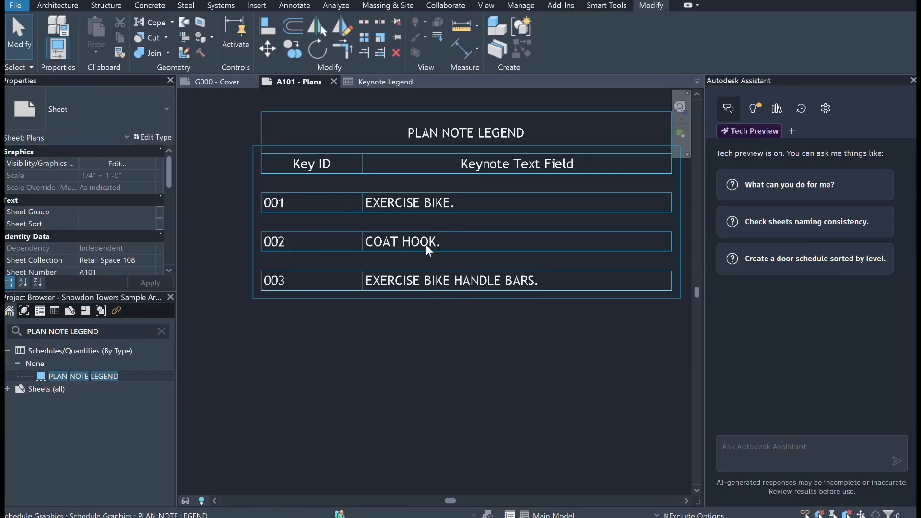
{"action": "double_click", "coordinate": [441, 201]}
{"action": "left_click", "coordinate": [352, 189]}
{"action": "left_click", "coordinate": [352, 191]}
{"action": "left_click", "coordinate": [420, 191]}
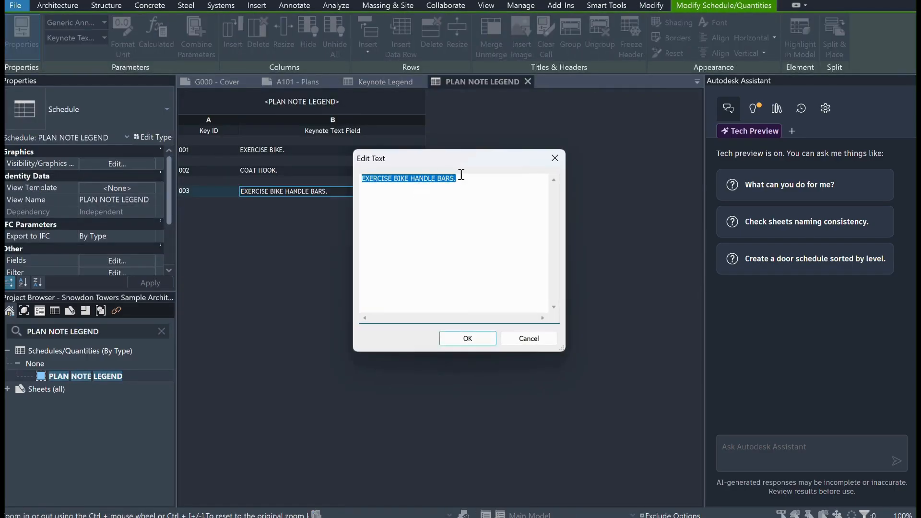
{"action": "left_click", "coordinate": [528, 338]}
Set the Key ID of the EXERCISE BIKE row to 003 in the schedule
{"action": "left_click", "coordinate": [202, 150]}
{"action": "left_click", "coordinate": [202, 150]}
{"action": "type", "text": "003"}
{"action": "key", "text": "Return"}
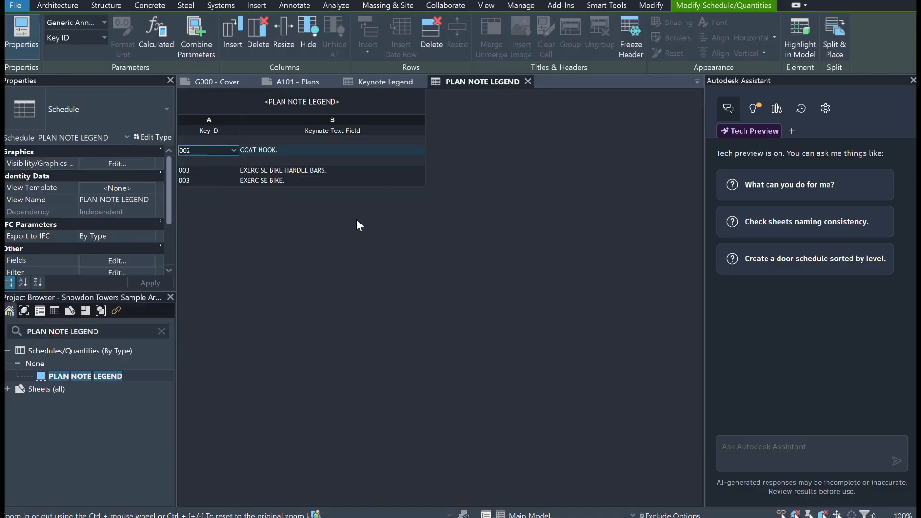
Replace the EXERCISE BIKE row's Keynote Text Field with the copied text "EXERCISE BIKE HANDLE BARS." from the other 003 row
{"action": "left_click", "coordinate": [336, 171]}
{"action": "left_click", "coordinate": [335, 171]}
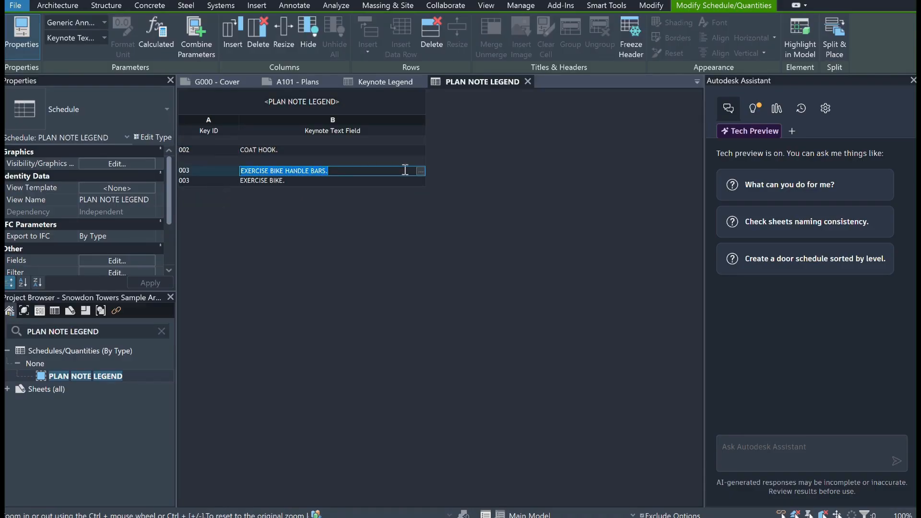
{"action": "left_click", "coordinate": [420, 172]}
{"action": "key", "text": "ctrl+c"}
{"action": "left_click", "coordinate": [527, 337]}
{"action": "left_click", "coordinate": [312, 182]}
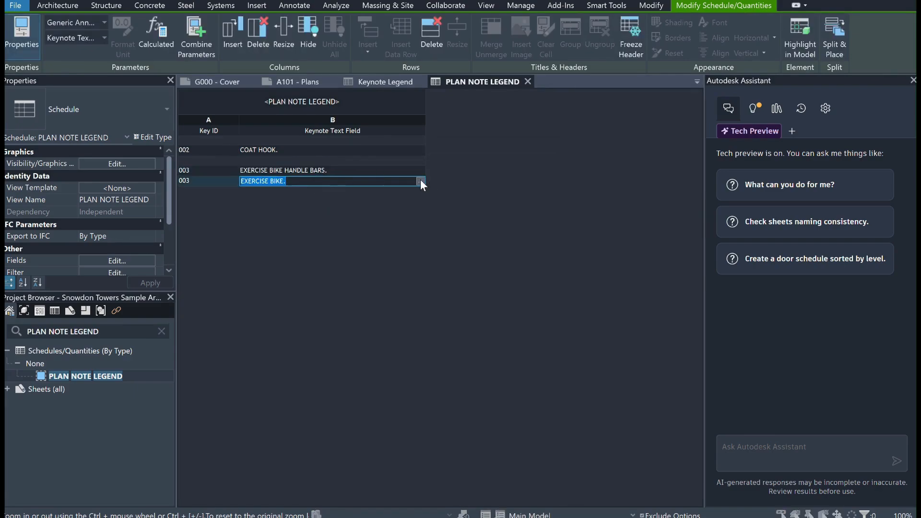
{"action": "left_click", "coordinate": [420, 181]}
{"action": "key", "text": "ctrl+v"}
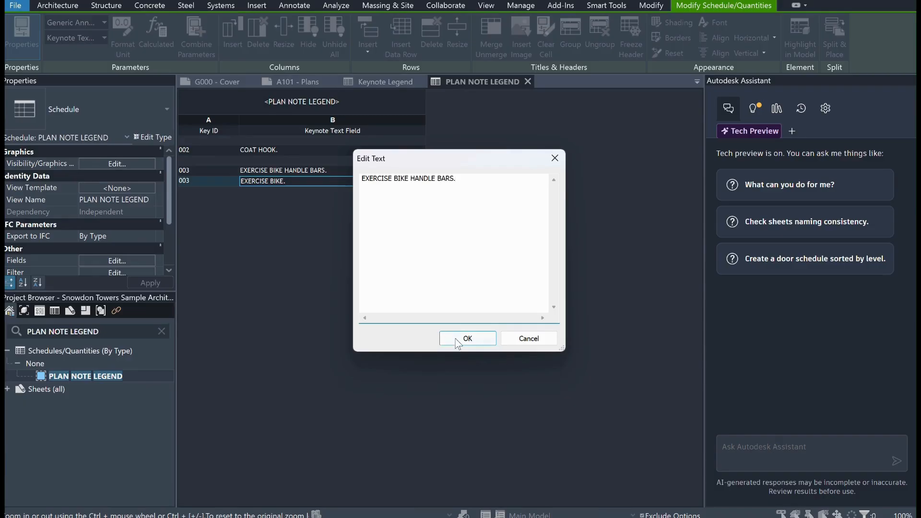
{"action": "left_click", "coordinate": [454, 336]}
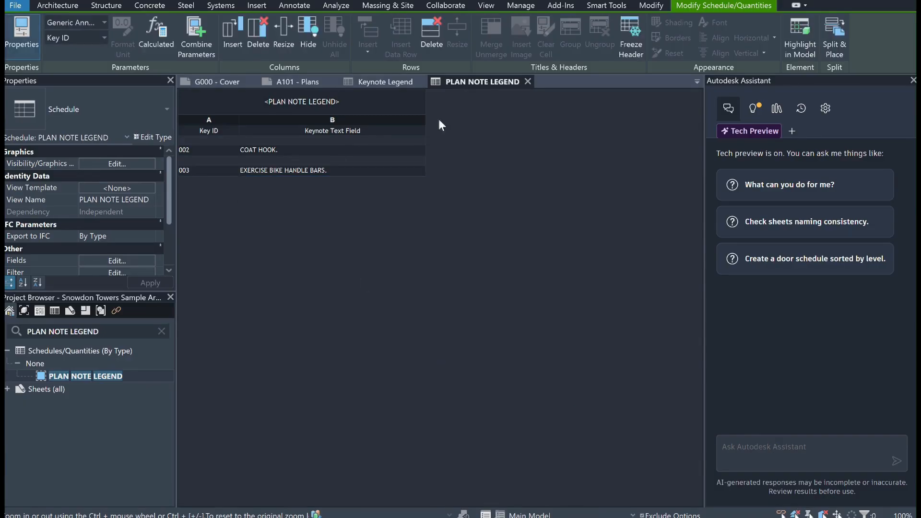
Close the schedule, activate the plan, and select the lowest exercise bike keynote to check its Key ID and Keynote Text Field
{"action": "left_click", "coordinate": [527, 82]}
{"action": "scroll", "coordinate": [445, 198], "scroll_direction": "down", "scroll_amount": 5}
{"action": "scroll", "coordinate": [376, 211], "scroll_direction": "up", "scroll_amount": 8}
{"action": "scroll", "coordinate": [384, 226], "scroll_direction": "up", "scroll_amount": 5}
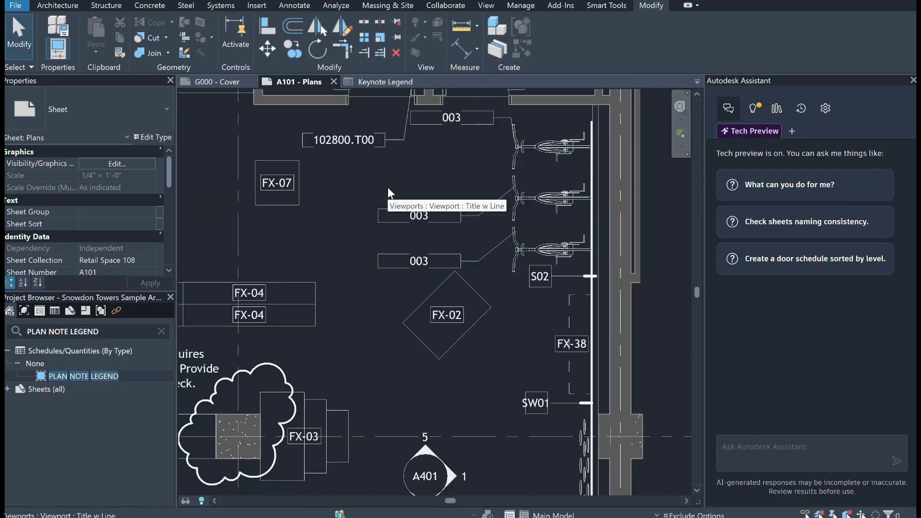
{"action": "left_click", "coordinate": [425, 221]}
{"action": "left_click", "coordinate": [433, 278]}
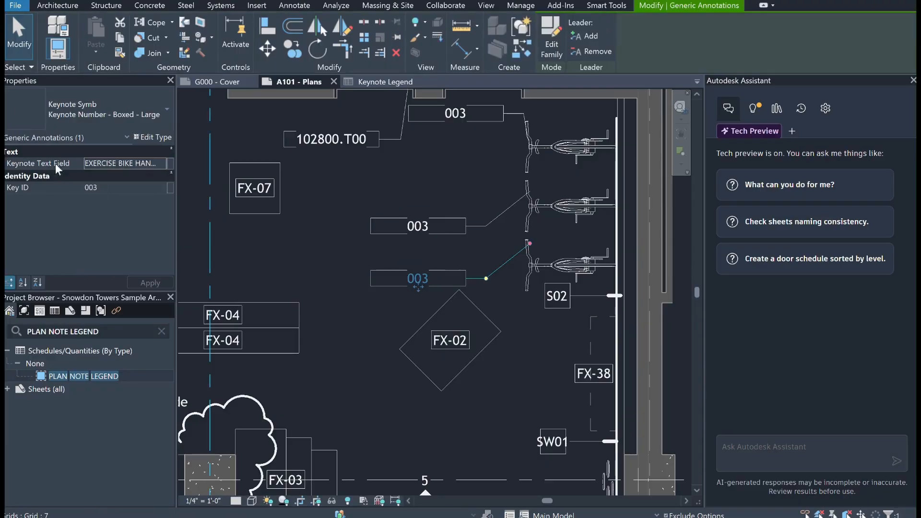
Select the middle and upper exercise bike keynotes in turn to check their Key ID and Keynote Text Field
{"action": "left_click", "coordinate": [418, 226]}
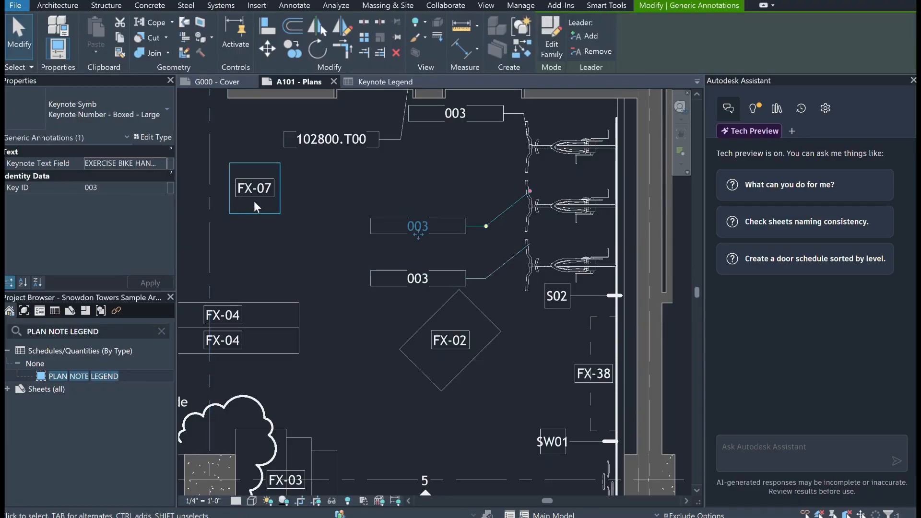
{"action": "left_click", "coordinate": [469, 118]}
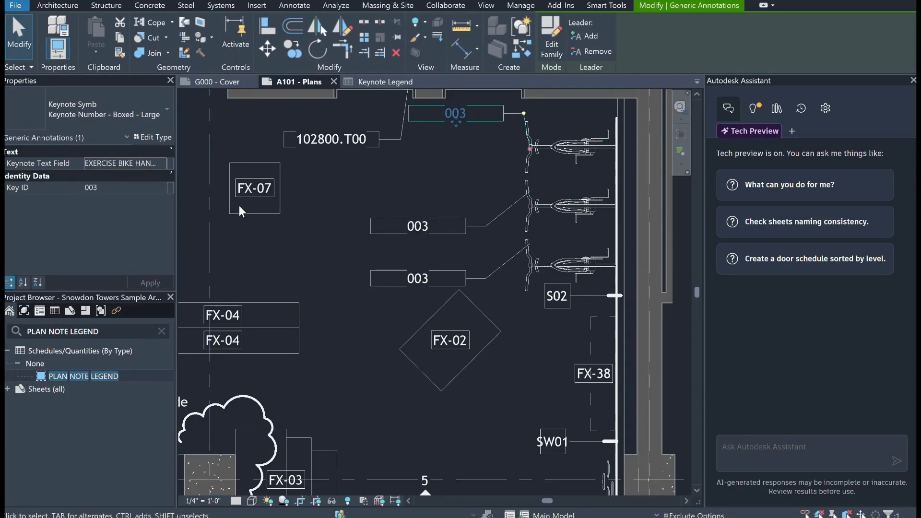
{"action": "scroll", "coordinate": [489, 188], "scroll_direction": "down", "scroll_amount": 3}
{"action": "middle_click_drag", "start_coordinate": [337, 222], "coordinate": [291, 293]}
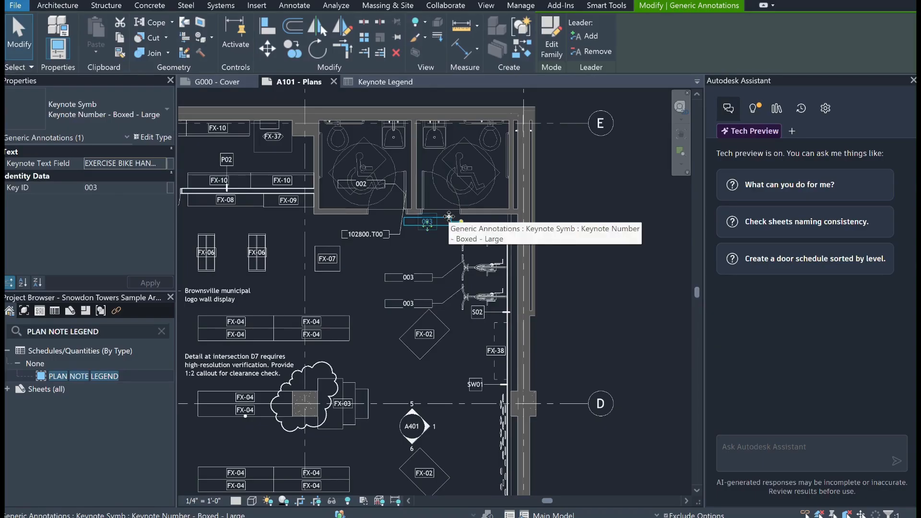
{"action": "middle_click_drag", "start_coordinate": [449, 217], "coordinate": [316, 236]}
{"action": "scroll", "coordinate": [331, 225], "scroll_direction": "down", "scroll_amount": 1}
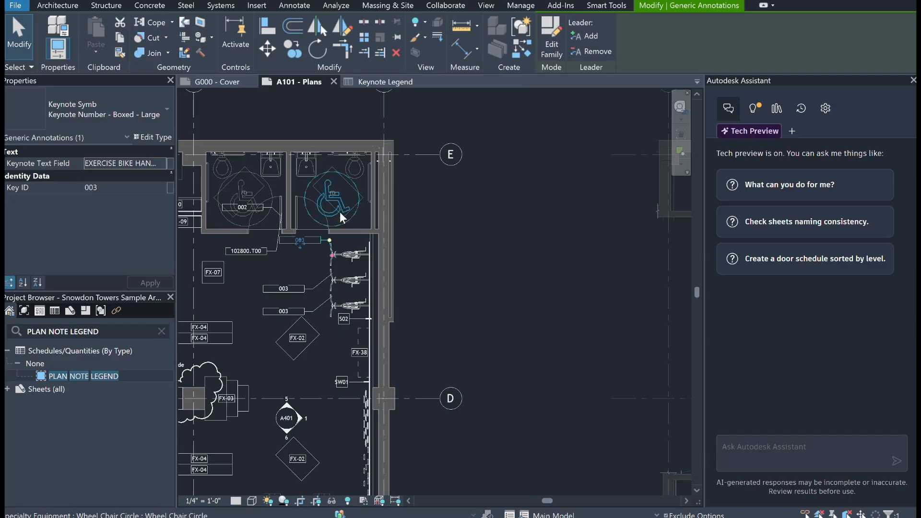
{"action": "middle_click_drag", "start_coordinate": [485, 222], "coordinate": [379, 243]}
{"action": "scroll", "coordinate": [352, 228], "scroll_direction": "down", "scroll_amount": 3}
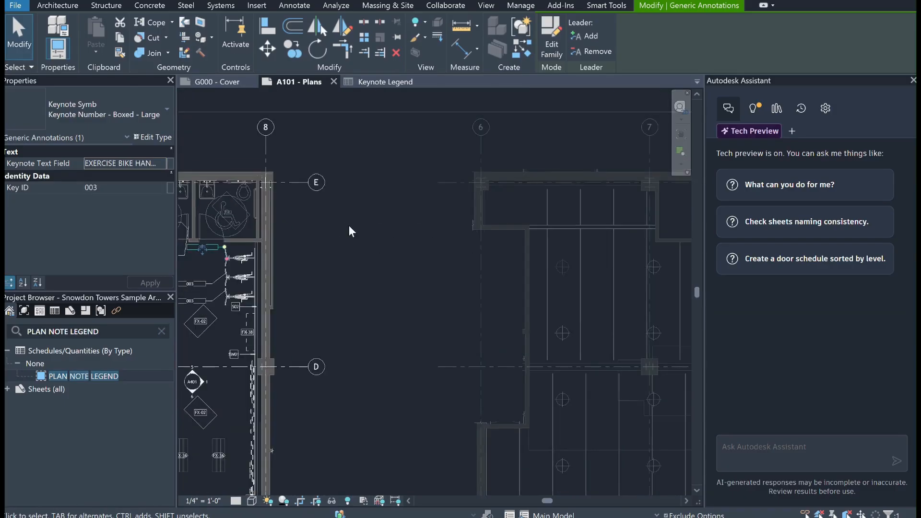
{"action": "scroll", "coordinate": [365, 224], "scroll_direction": "down", "scroll_amount": 1}
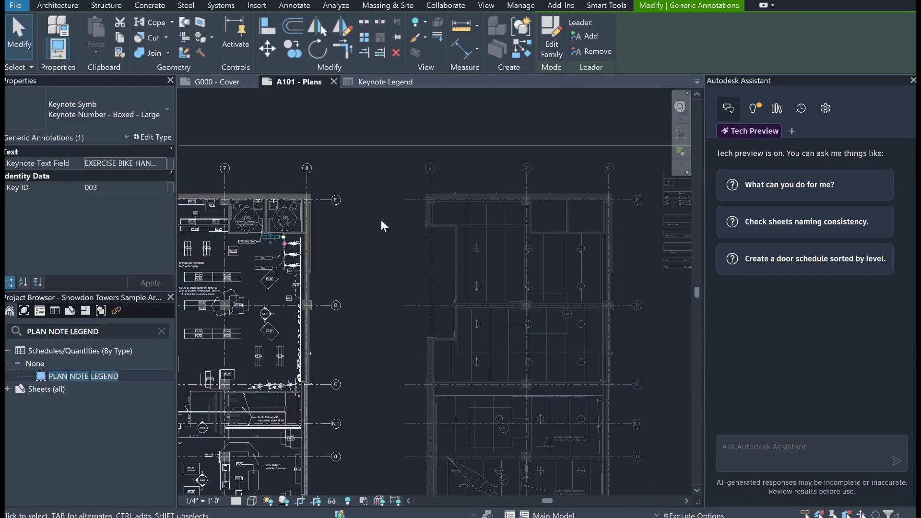
Start an AI discussion about a keynote for water closets in a UFAS multifamily restroom and begin a follow-up message
{"action": "left_click", "coordinate": [614, 4]}
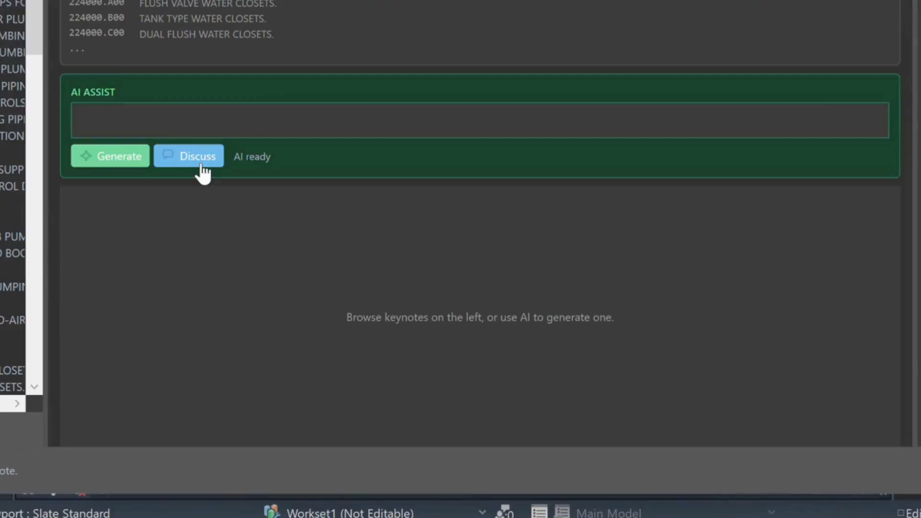
{"action": "left_click", "coordinate": [288, 209]}
{"action": "left_click", "coordinate": [296, 376]}
{"action": "type", "text": "I am working on a UFAS restroom for multifamily.  Could you please help me with a keynote for wa"}
{"action": "type", "text": "ter closets?"}
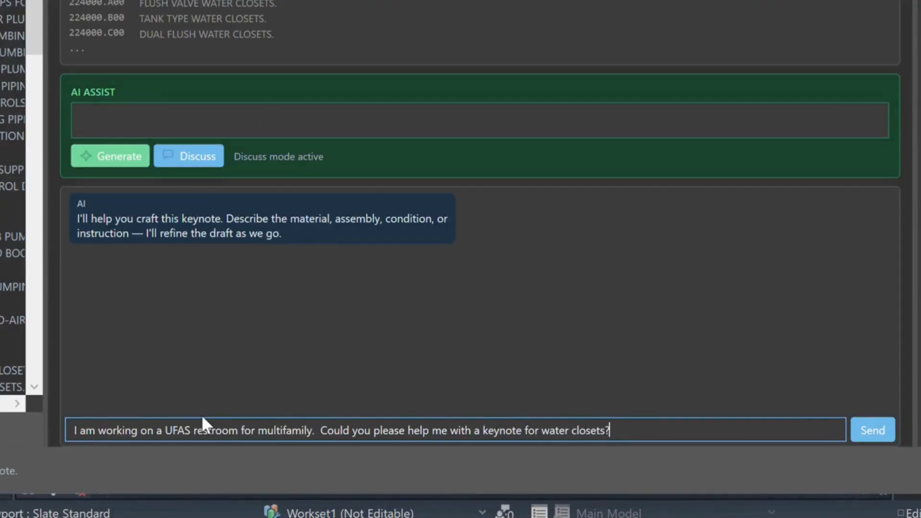
{"action": "key", "text": "Return"}
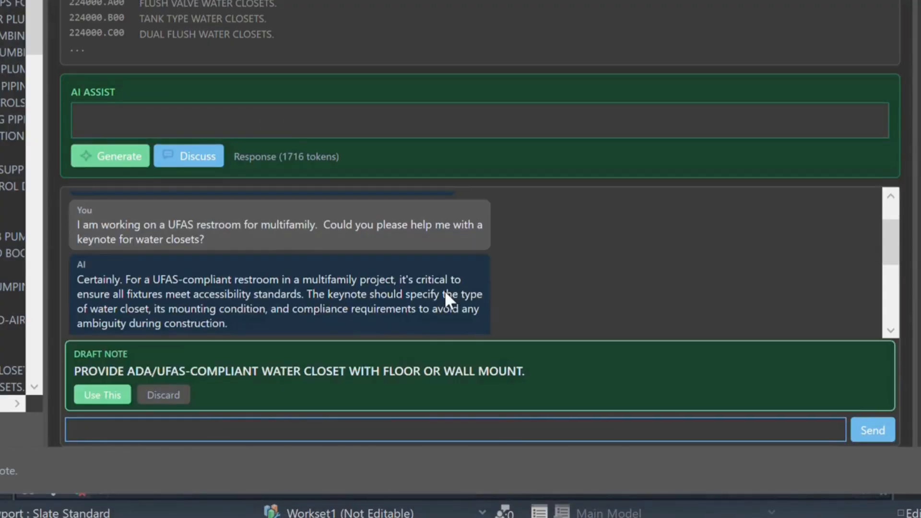
{"action": "type", "text": "We need t"}
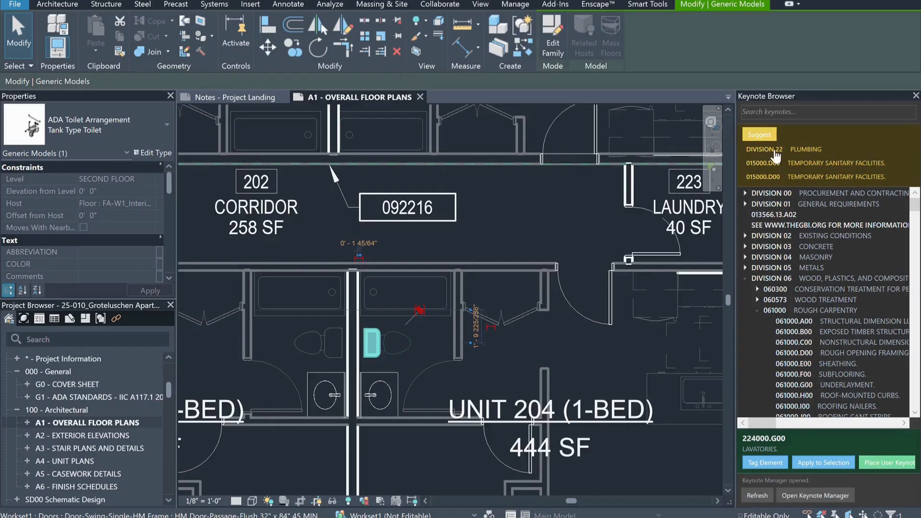
Search the keynotes for "water closet" and place user keynote 224000.B00 TANK TYPE WATER CLOSETS with a leader to the Unit 204 toilet
{"action": "left_click", "coordinate": [797, 112]}
{"action": "type", "text": "water"}
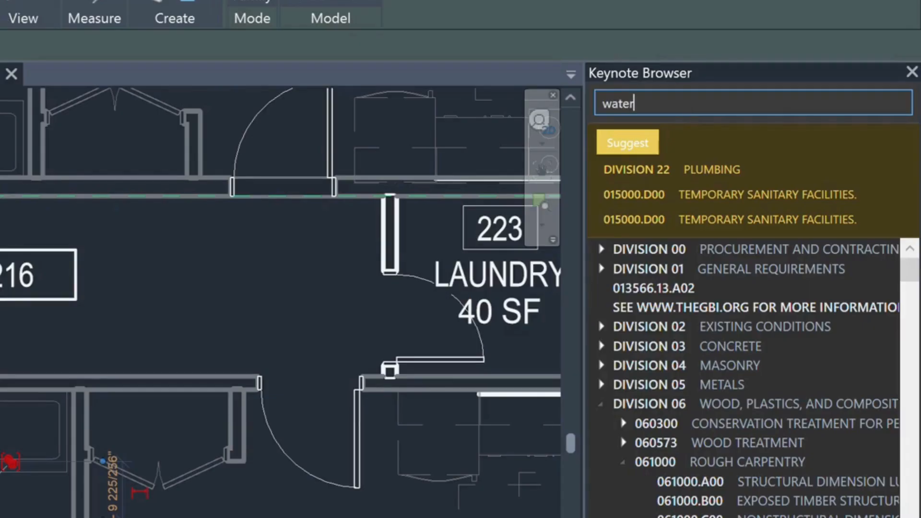
{"action": "type", "text": " closet"}
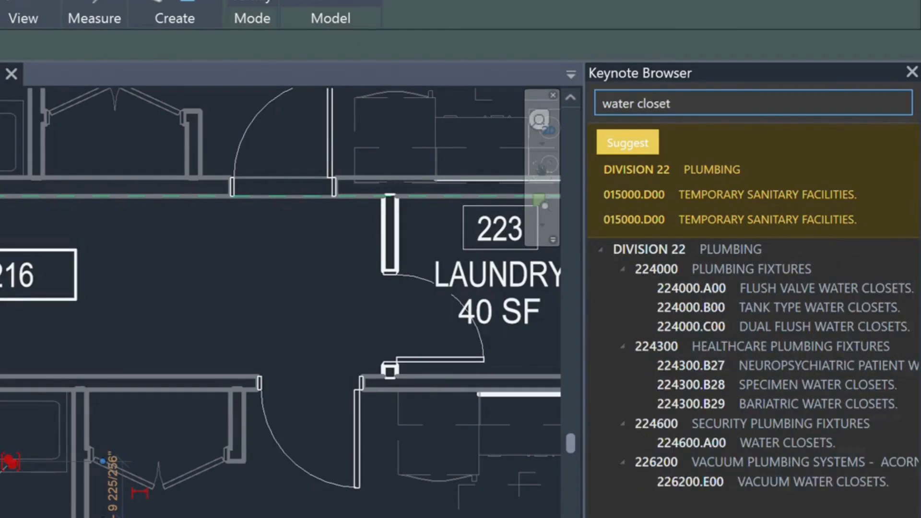
{"action": "double_click", "coordinate": [747, 309]}
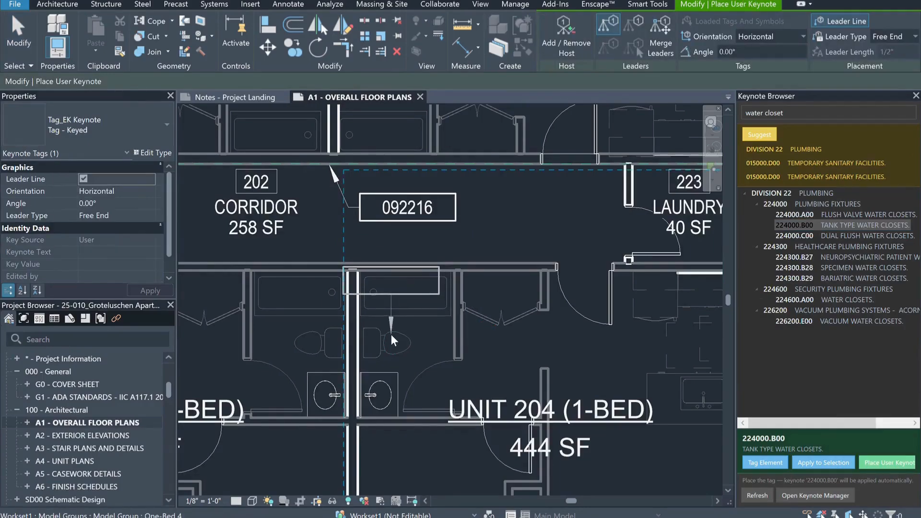
{"action": "left_click", "coordinate": [393, 341]}
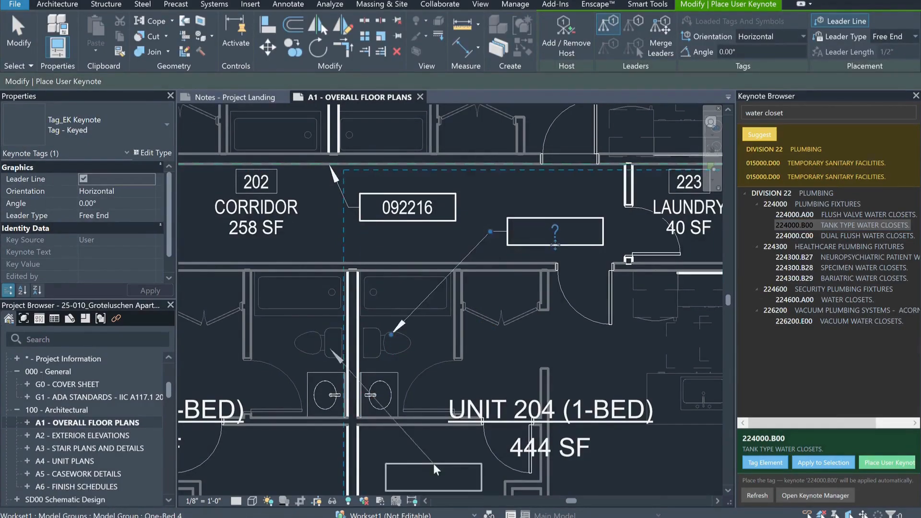